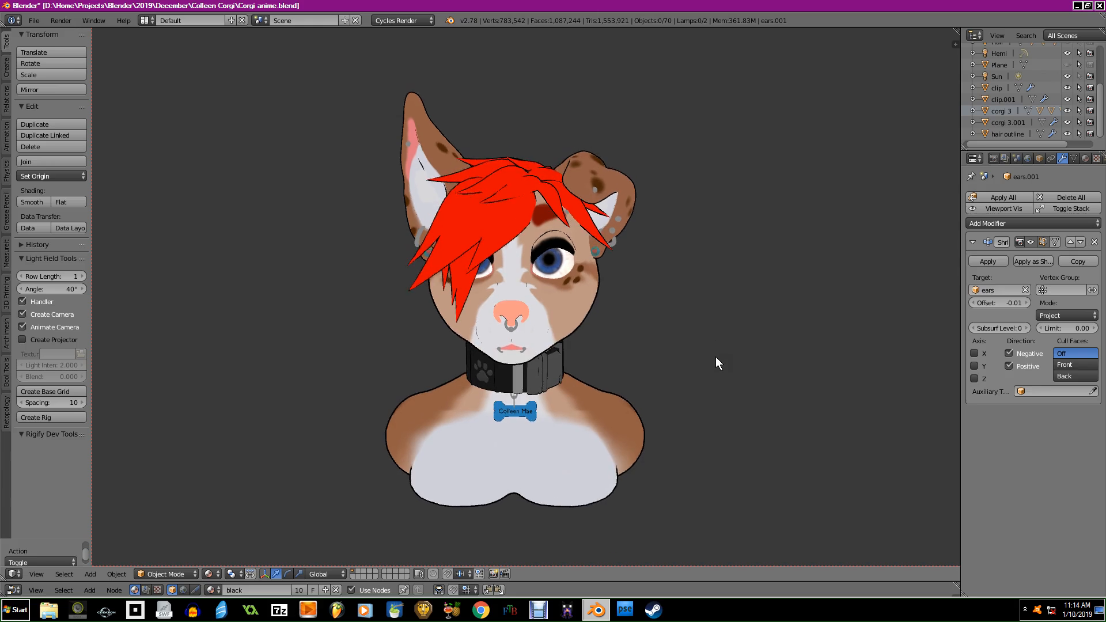
Examine the toon-shaded corgi bust from the front, both sides and the back, including the face, ears and collar.
scroll(739, 351, up, 2)
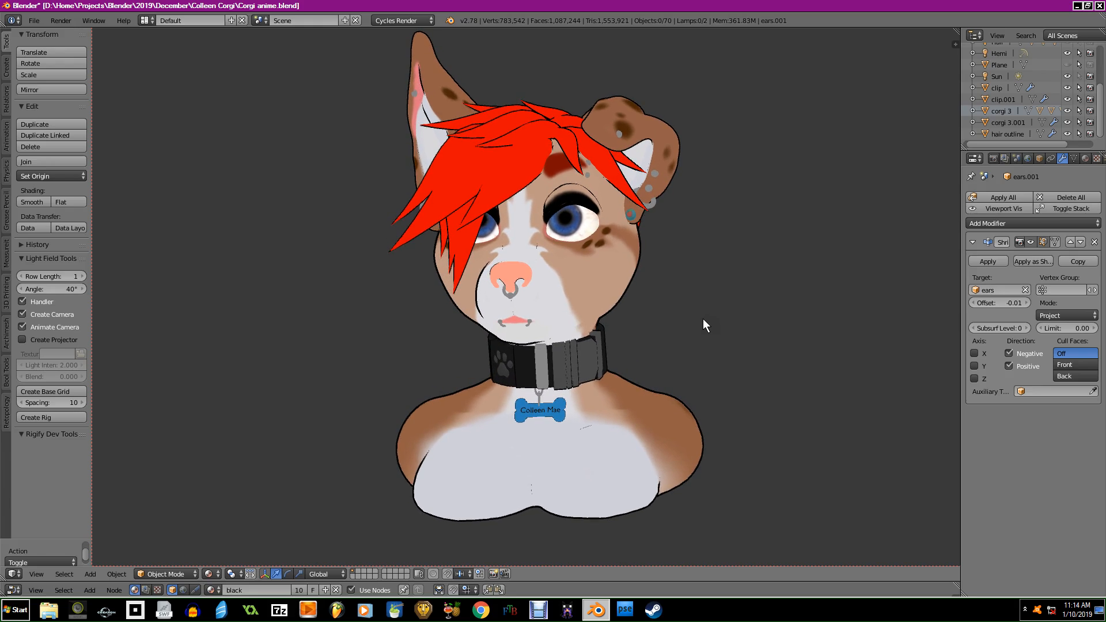
middle_drag(781, 344, 713, 341)
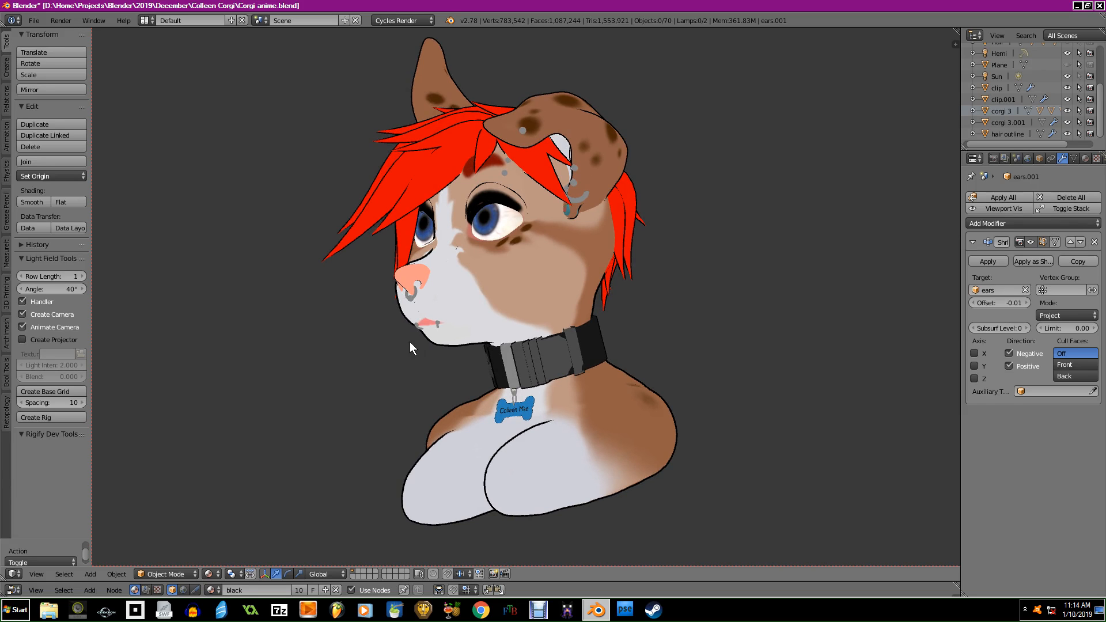
middle_drag(327, 345, 387, 352)
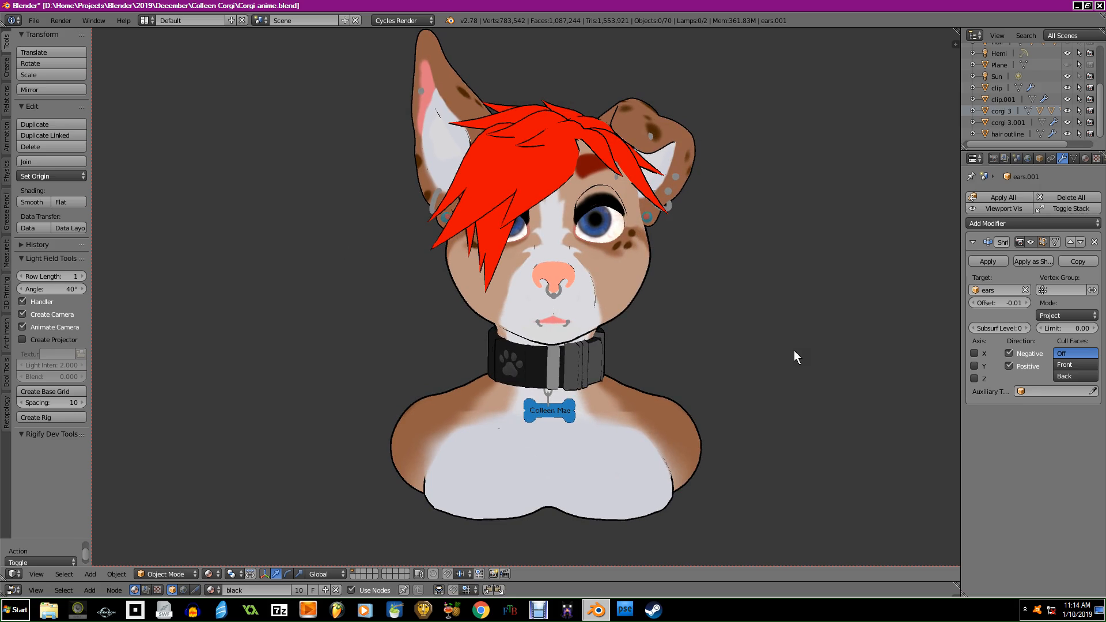
middle_drag(727, 323, 546, 351)
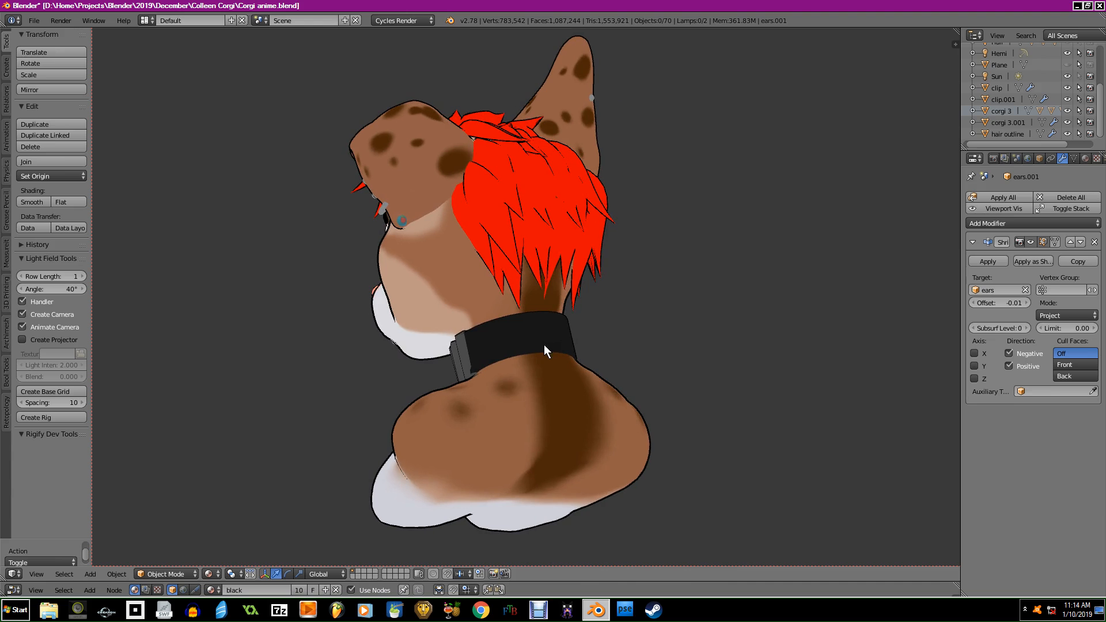
middle_drag(740, 335, 598, 353)
middle_drag(807, 365, 506, 191)
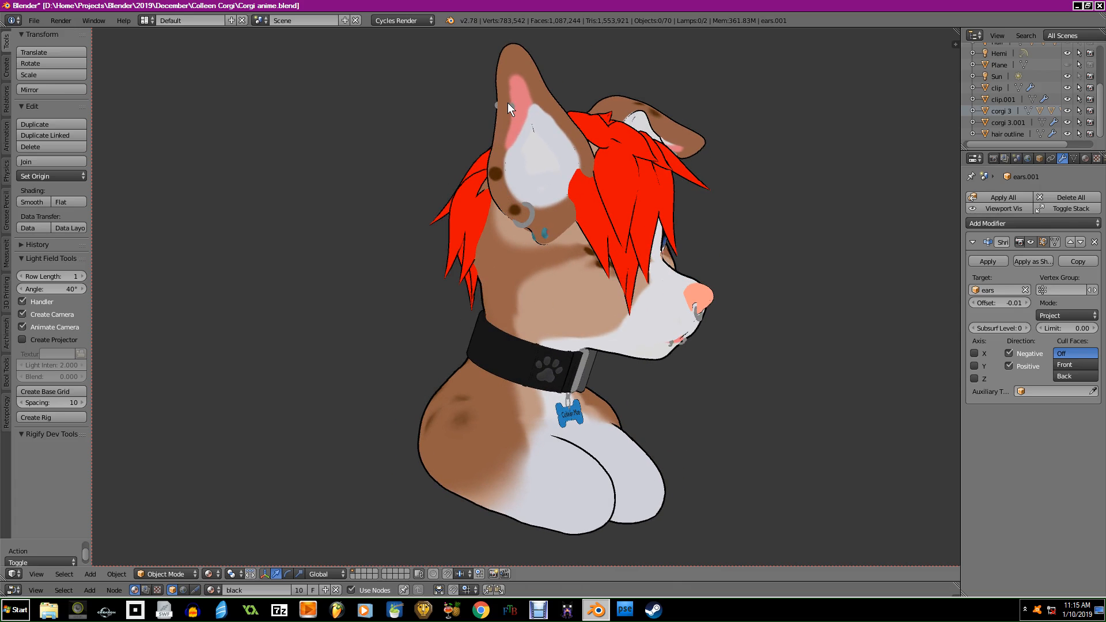
middle_drag(691, 265, 433, 325)
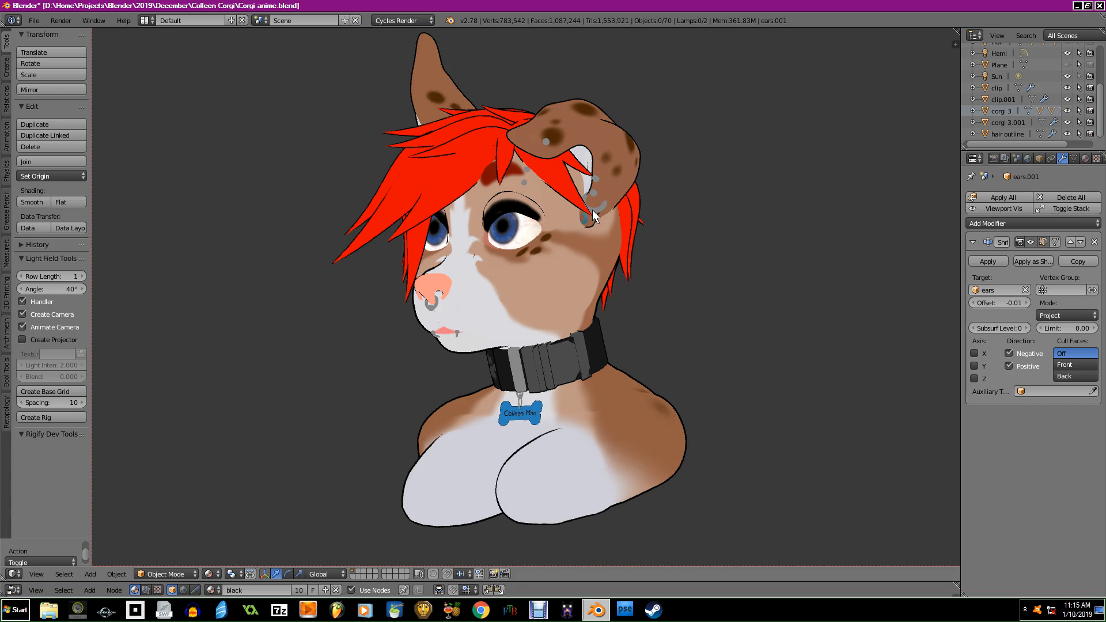
middle_drag(589, 225, 525, 378)
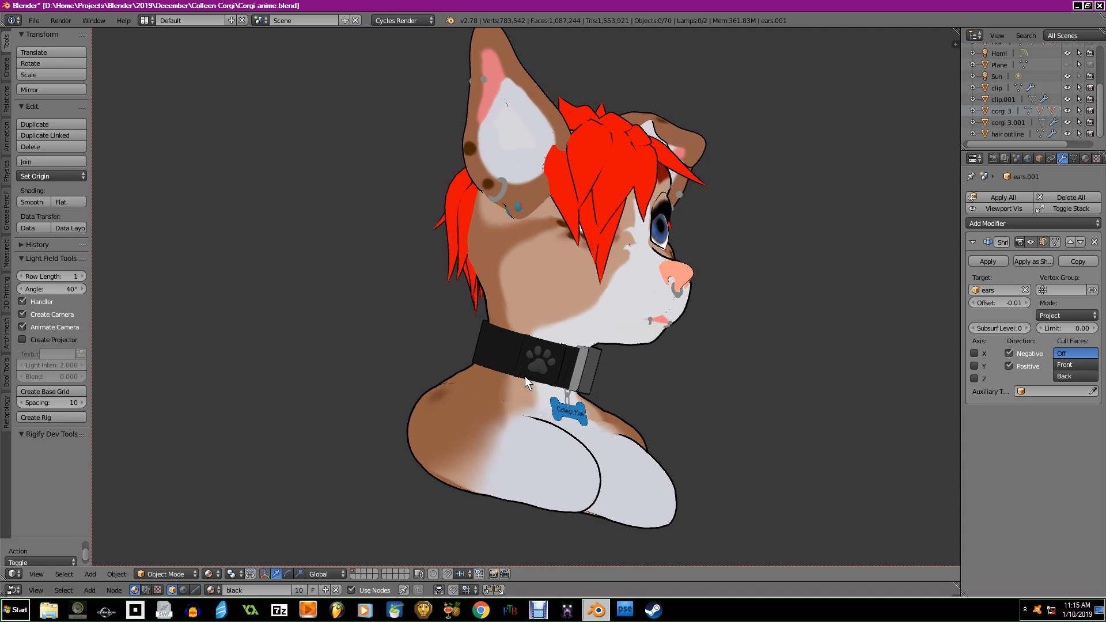
middle_drag(596, 365, 493, 344)
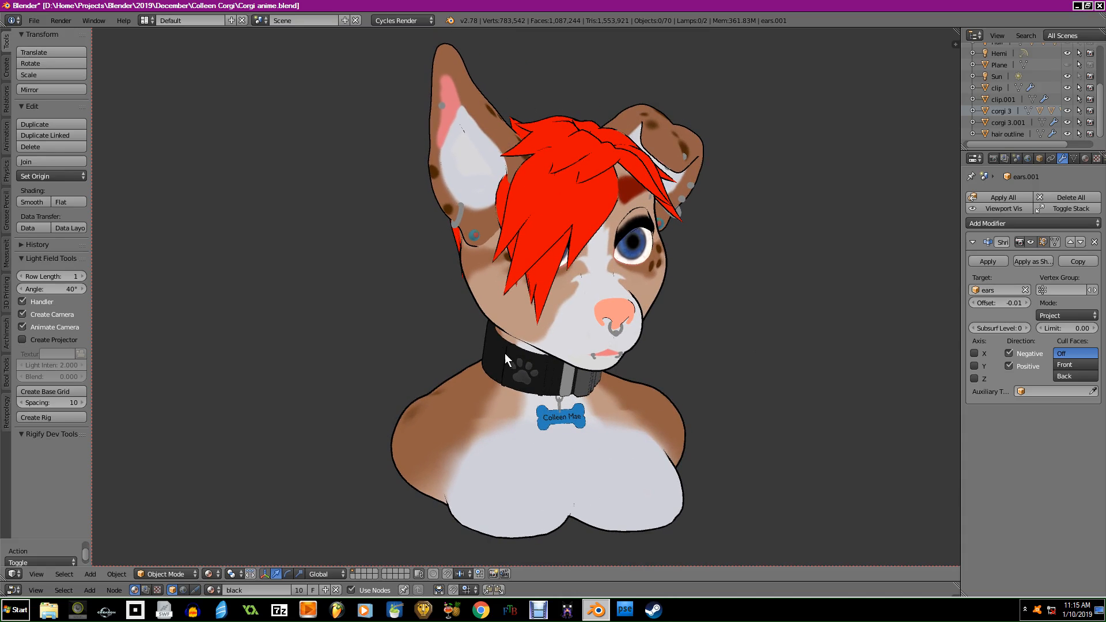
mouse_move(589, 378)
middle_down()
mouse_move(623, 378)
mouse_move(605, 383)
middle_up()
middle_drag(482, 350, 604, 357)
middle_drag(498, 369, 610, 347)
middle_drag(545, 364, 575, 351)
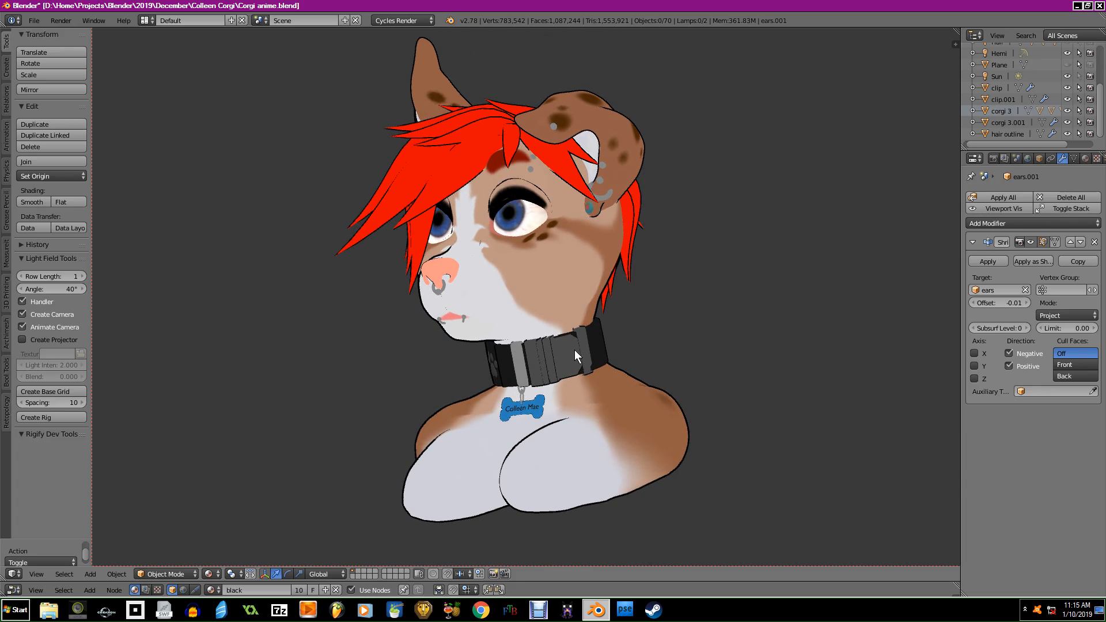
mouse_move(507, 361)
middle_down()
mouse_move(554, 365)
mouse_move(472, 373)
mouse_move(527, 372)
mouse_move(551, 355)
mouse_move(555, 269)
mouse_move(595, 361)
mouse_move(492, 338)
mouse_move(584, 330)
middle_up()
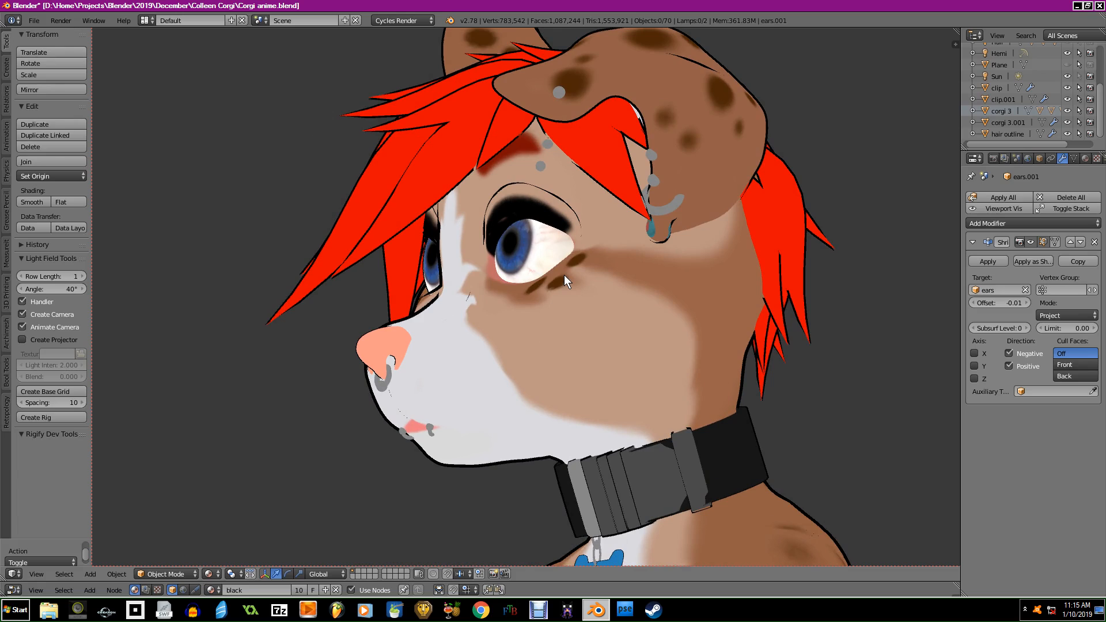
scroll(565, 275, down, 4)
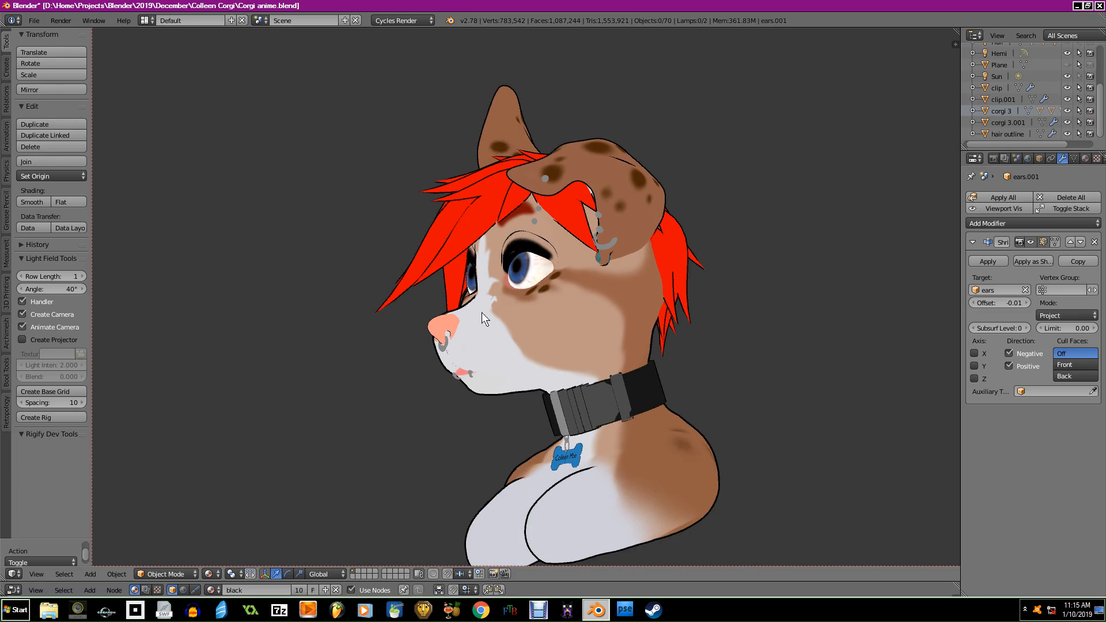
scroll(490, 237, up, 4)
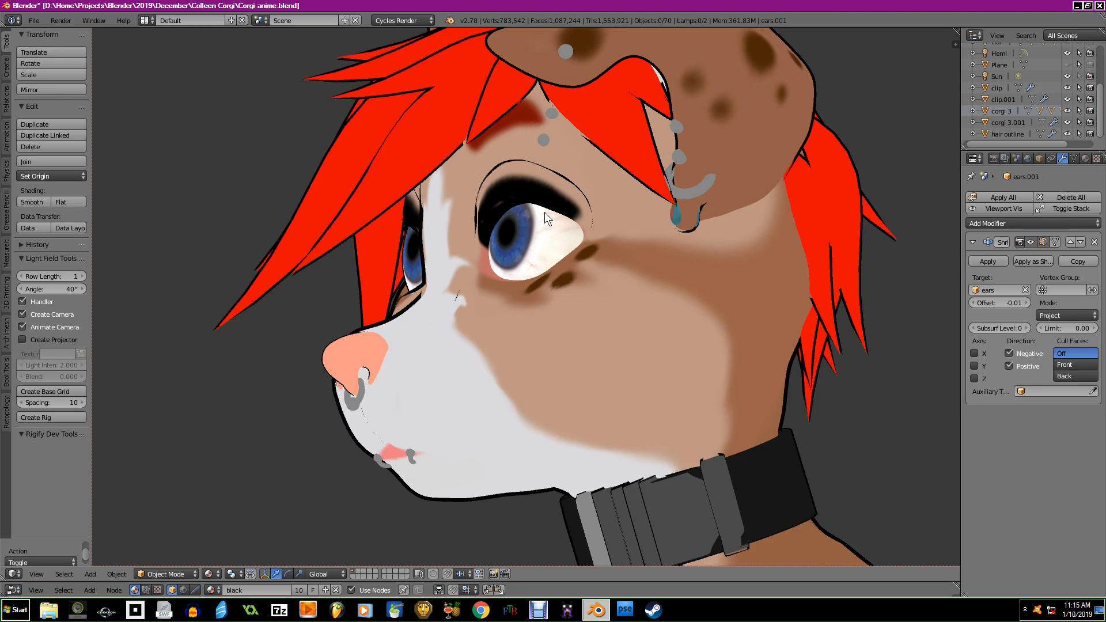
scroll(664, 301, down, 5)
middle_drag(618, 305, 618, 337)
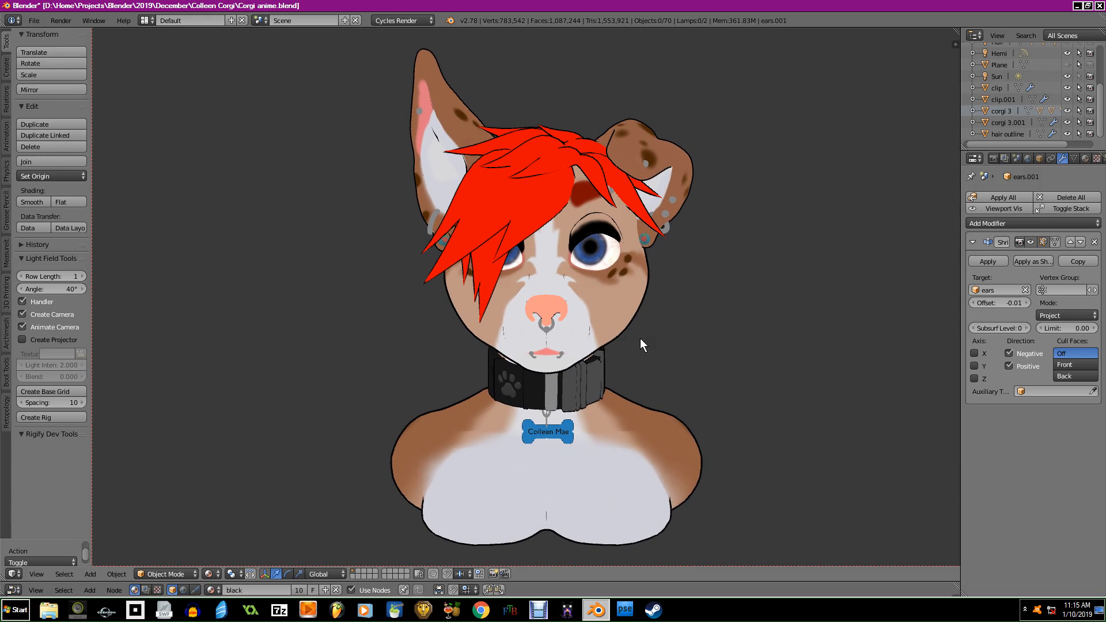
mouse_move(722, 347)
middle_down()
mouse_move(727, 355)
mouse_move(705, 350)
middle_up()
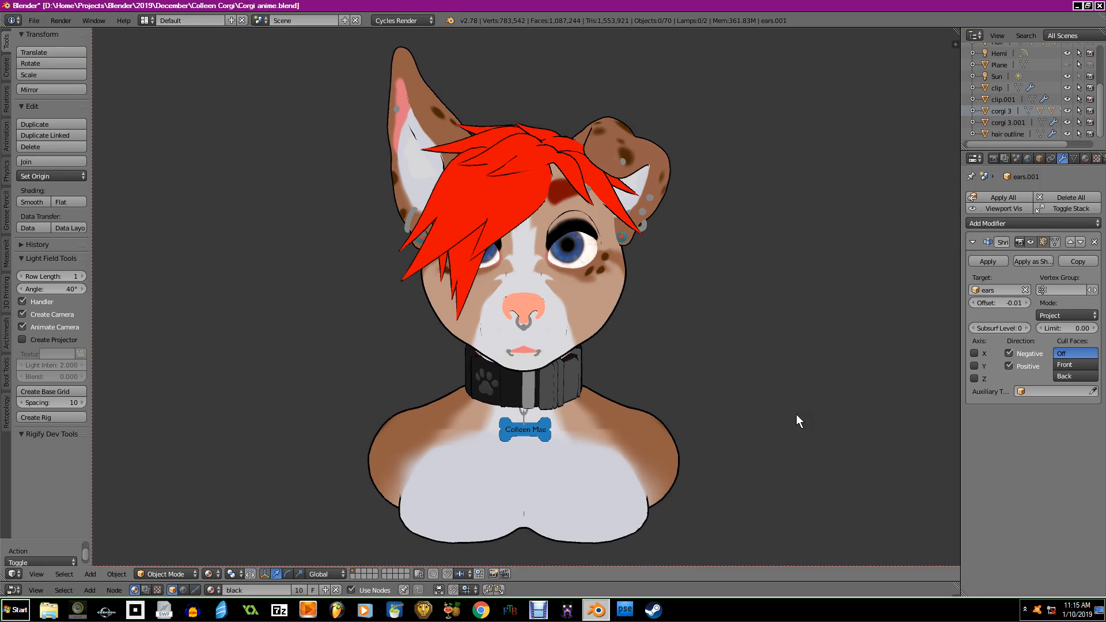
middle_drag(798, 415, 764, 367)
middle_drag(707, 330, 651, 352)
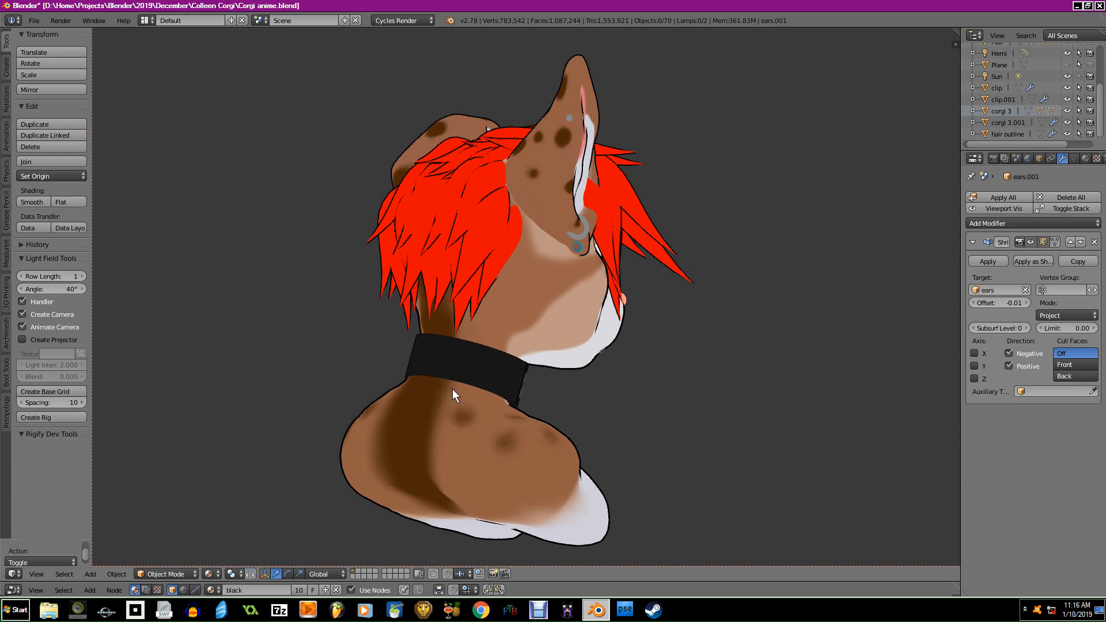
middle_drag(557, 430, 666, 353)
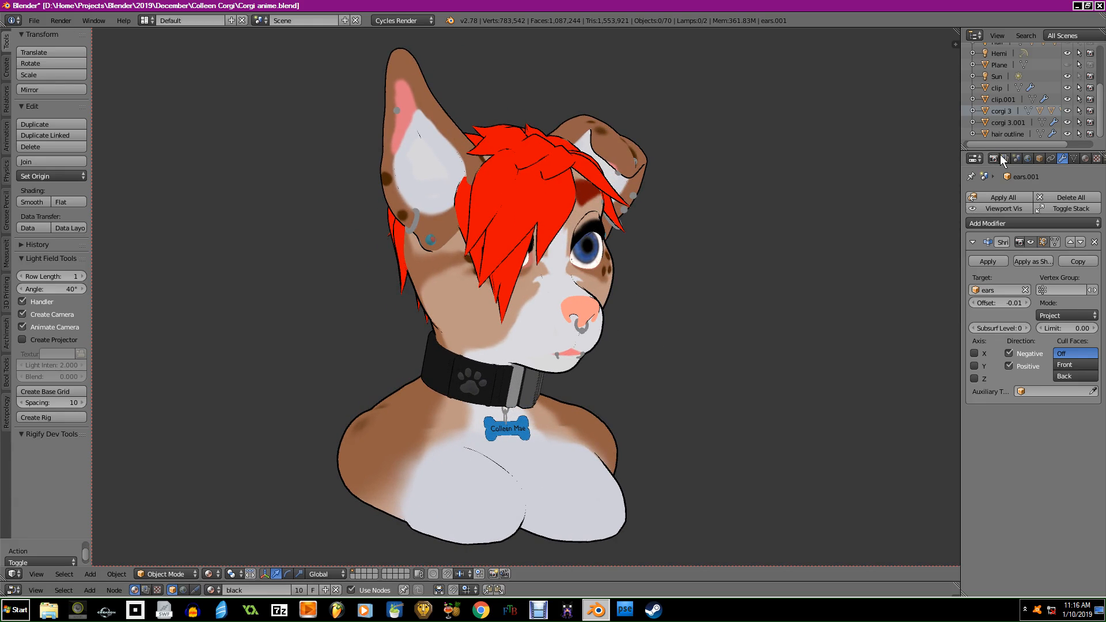
Enlarge the Outliner area and expand the corgi 3 object to list its child parts.
drag(997, 149, 983, 457)
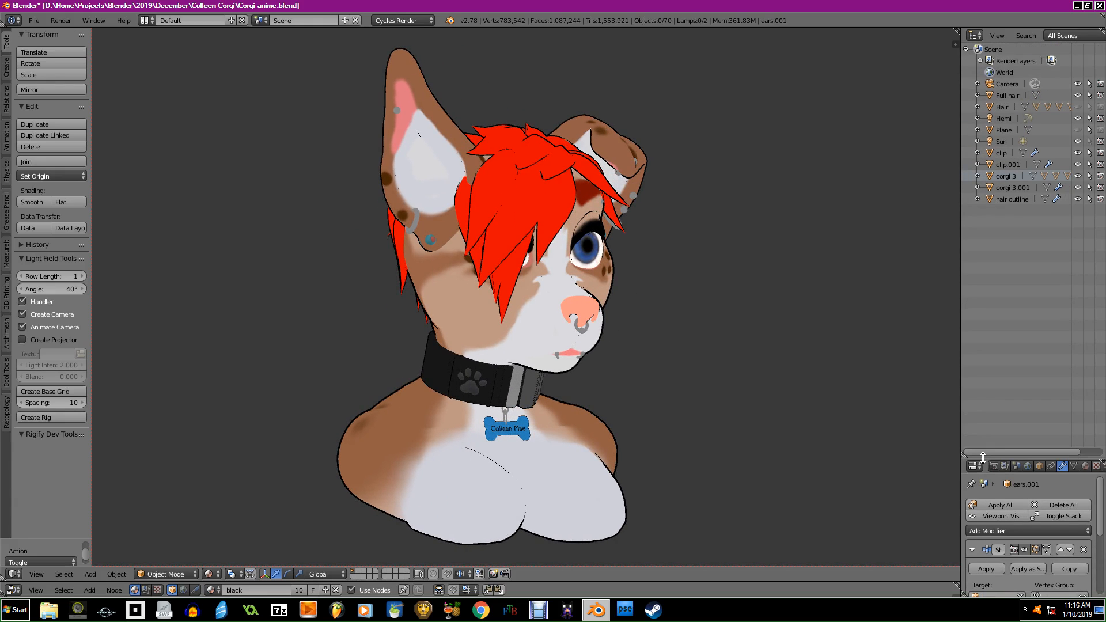
click(978, 176)
scroll(1042, 275, down, 3)
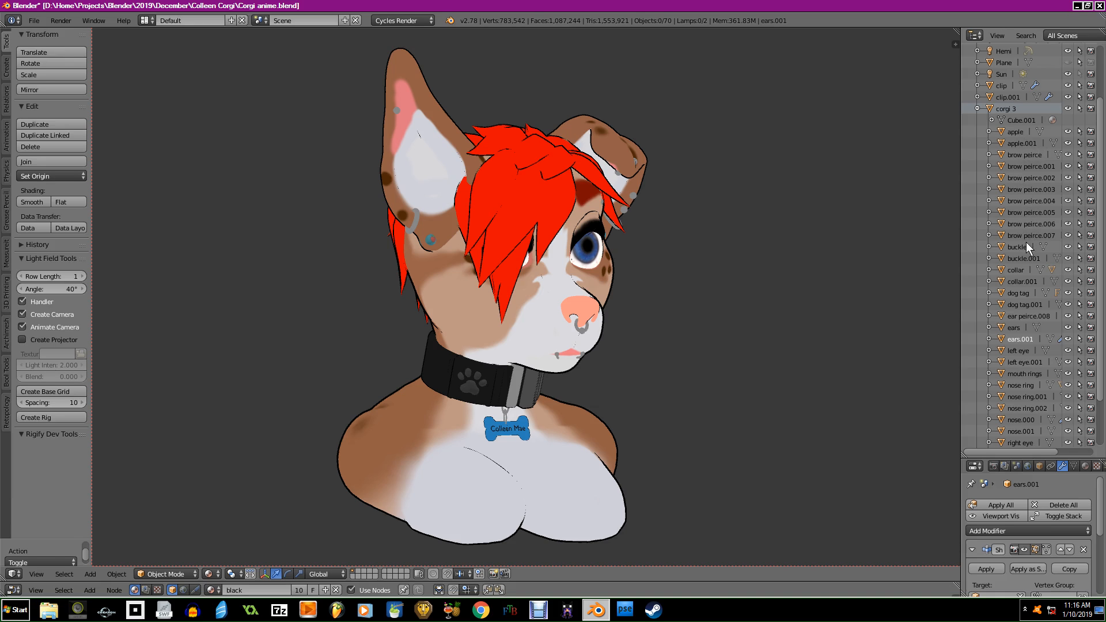
Inspect the apple earrings up close on both ears of the corgi.
middle_drag(679, 293, 759, 296)
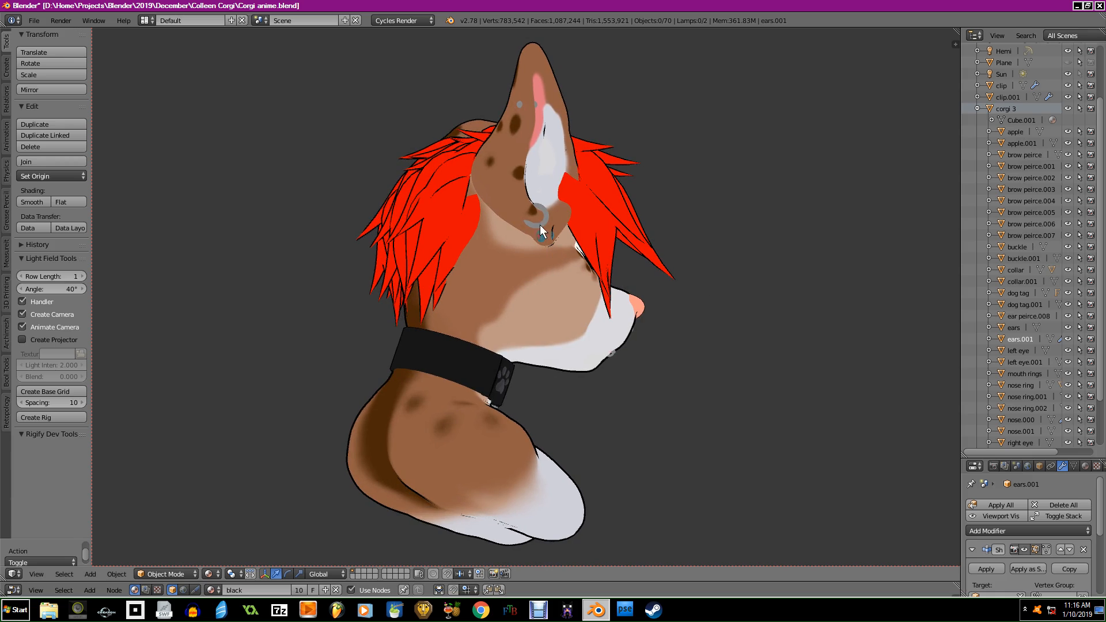
scroll(544, 243, up, 6)
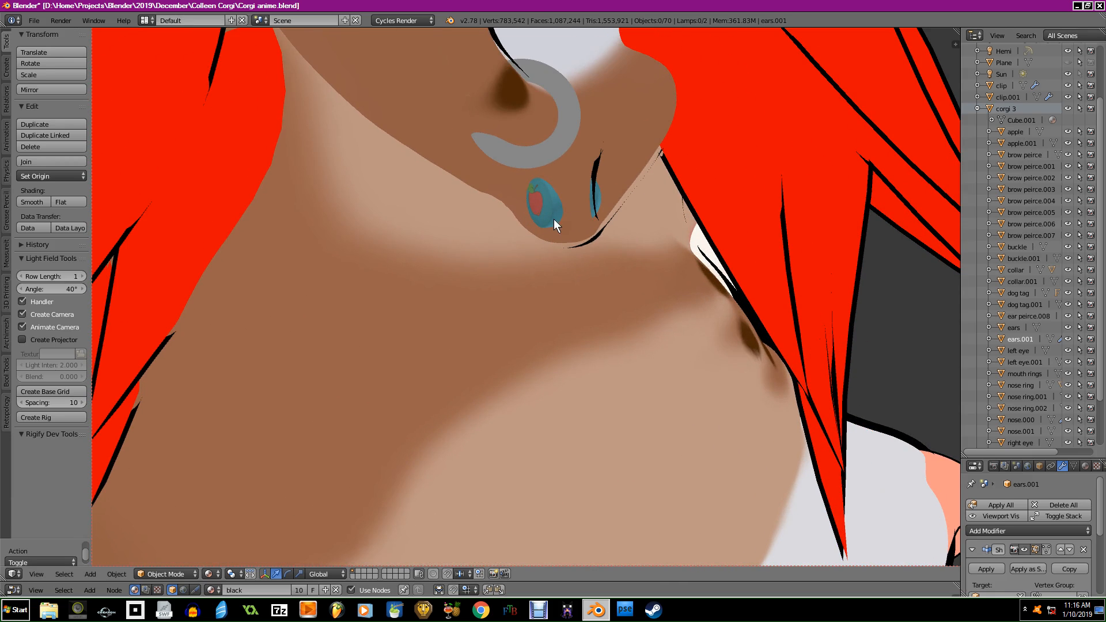
scroll(570, 231, down, 7)
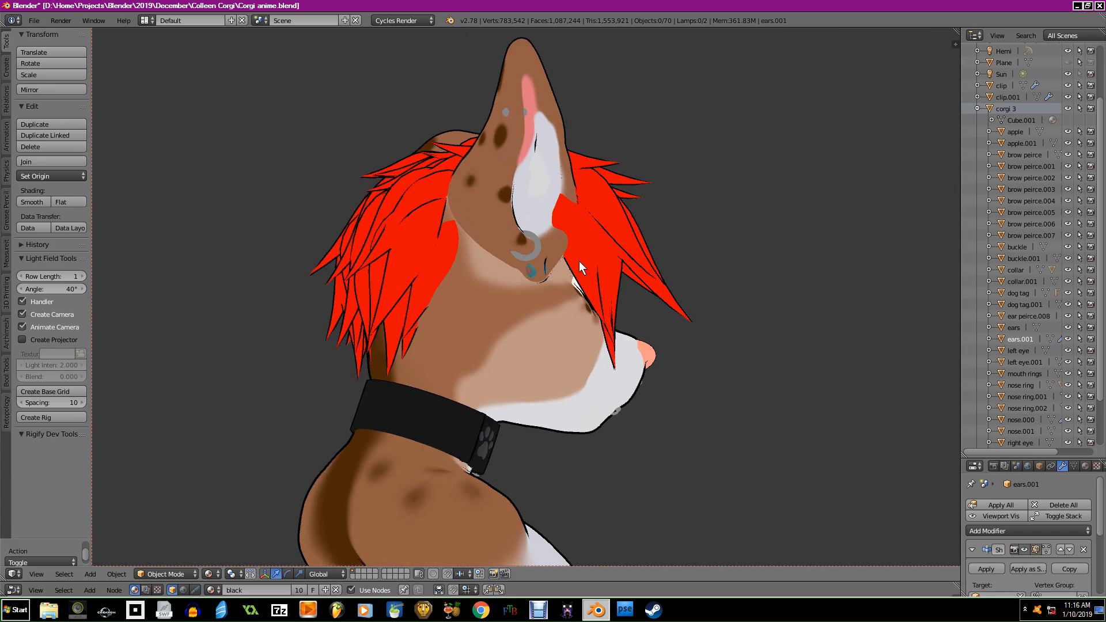
middle_drag(759, 338, 480, 331)
scroll(596, 268, up, 6)
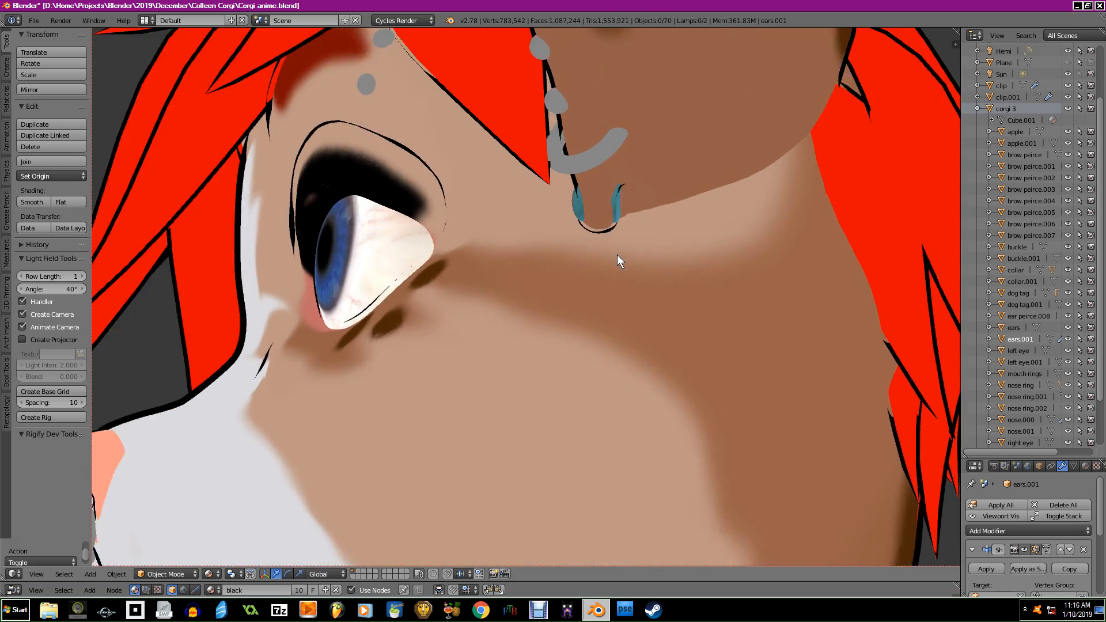
scroll(664, 281, down, 8)
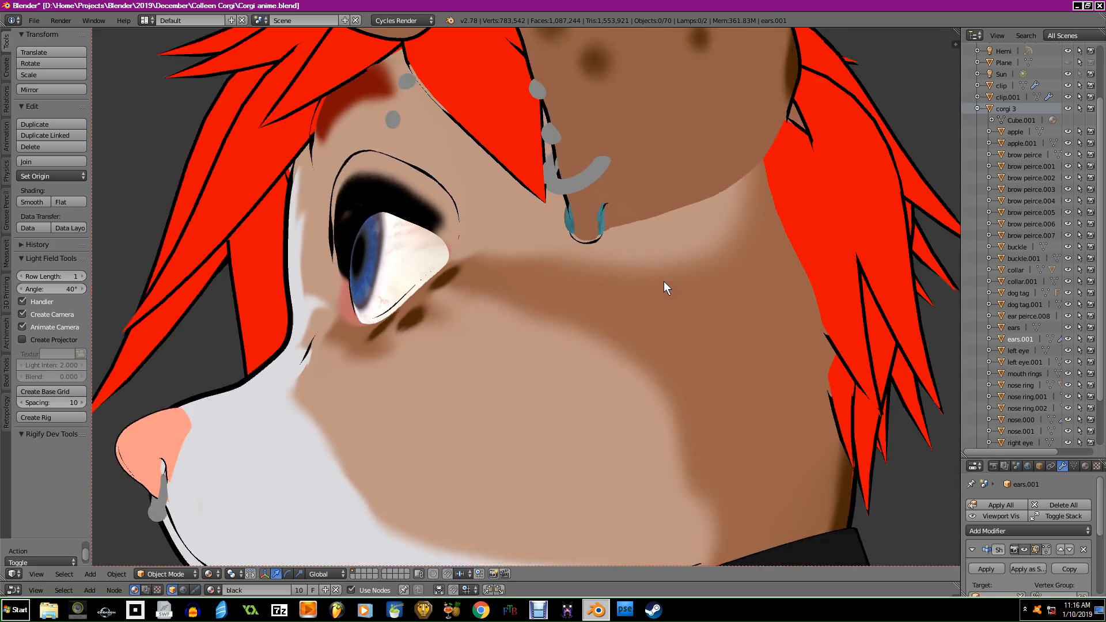
middle_drag(618, 291, 716, 369)
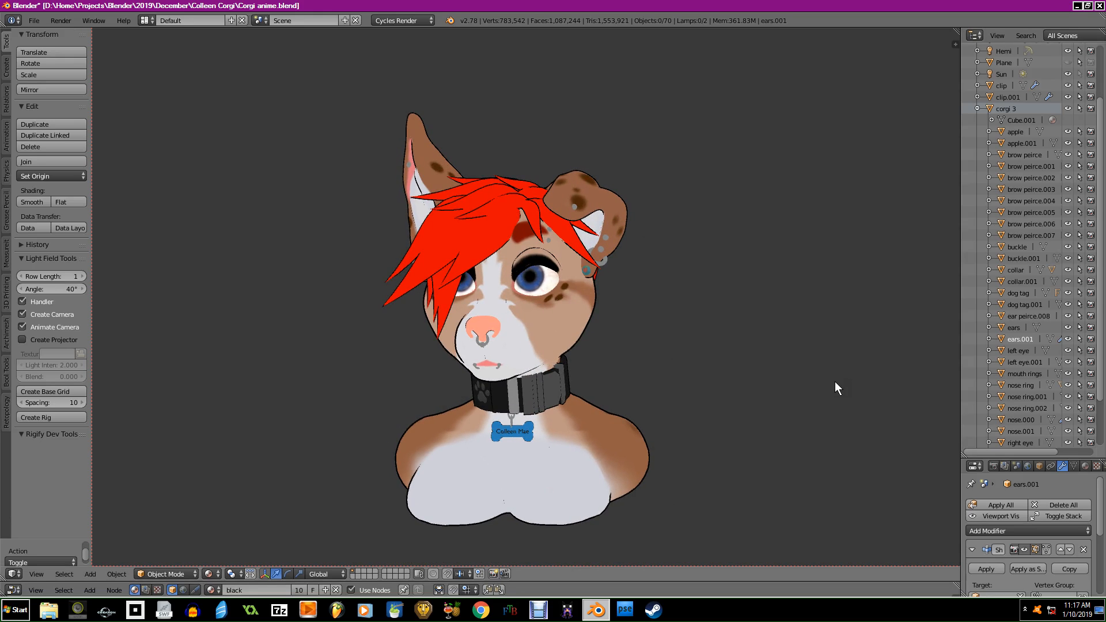
Display the bust from the front in Solid viewport shading with a plain grey matcap and the view properties shown.
key(KP_1)
key(n)
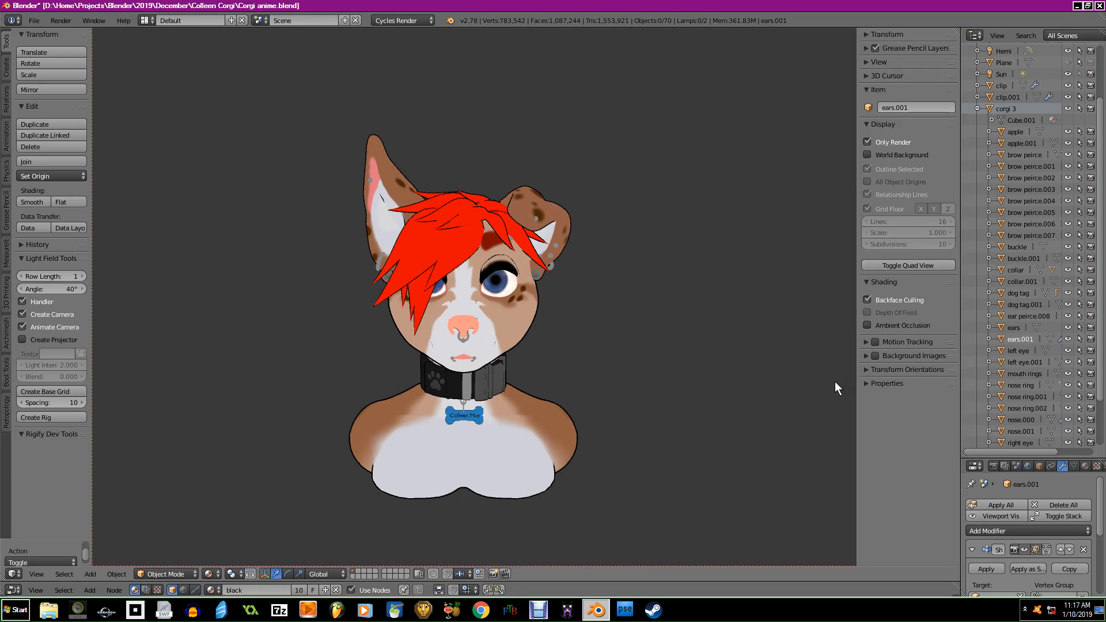
click(209, 574)
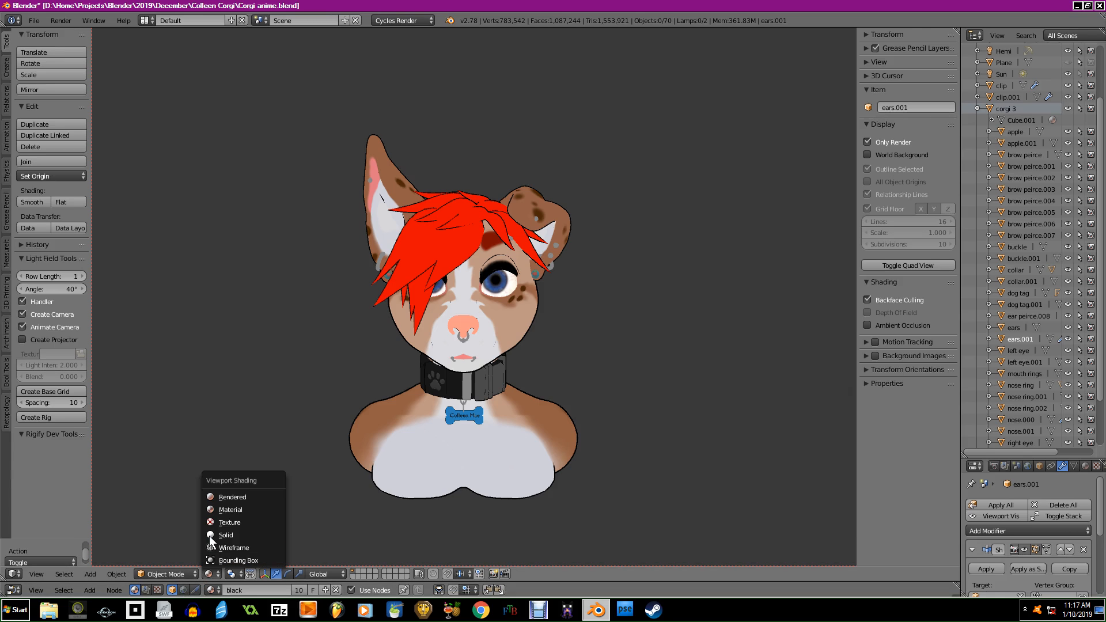
click(214, 532)
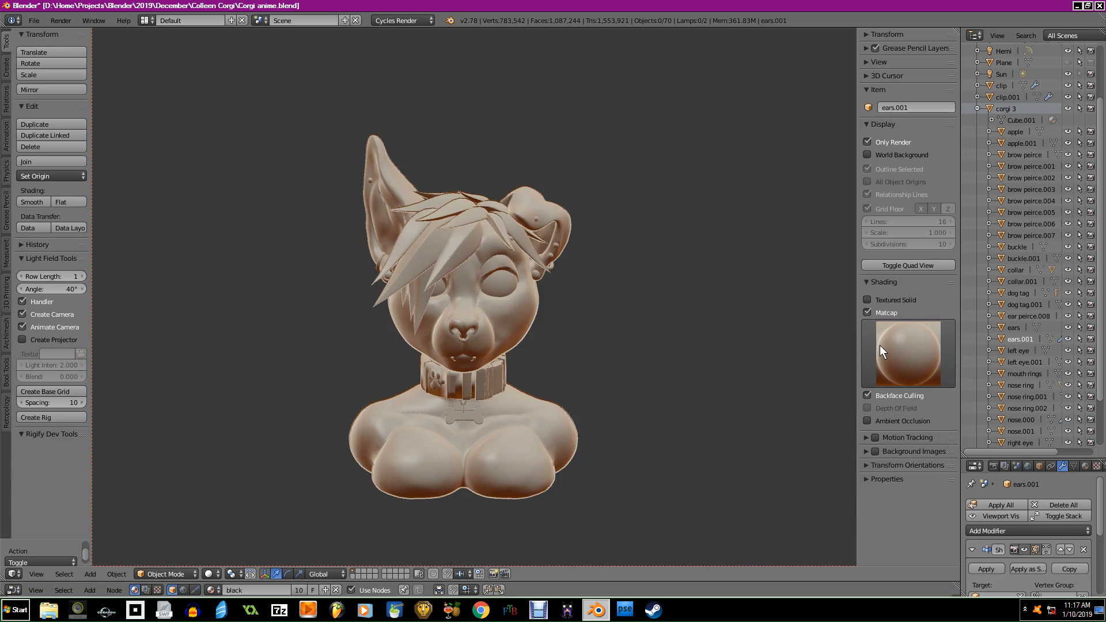
click(899, 346)
click(541, 404)
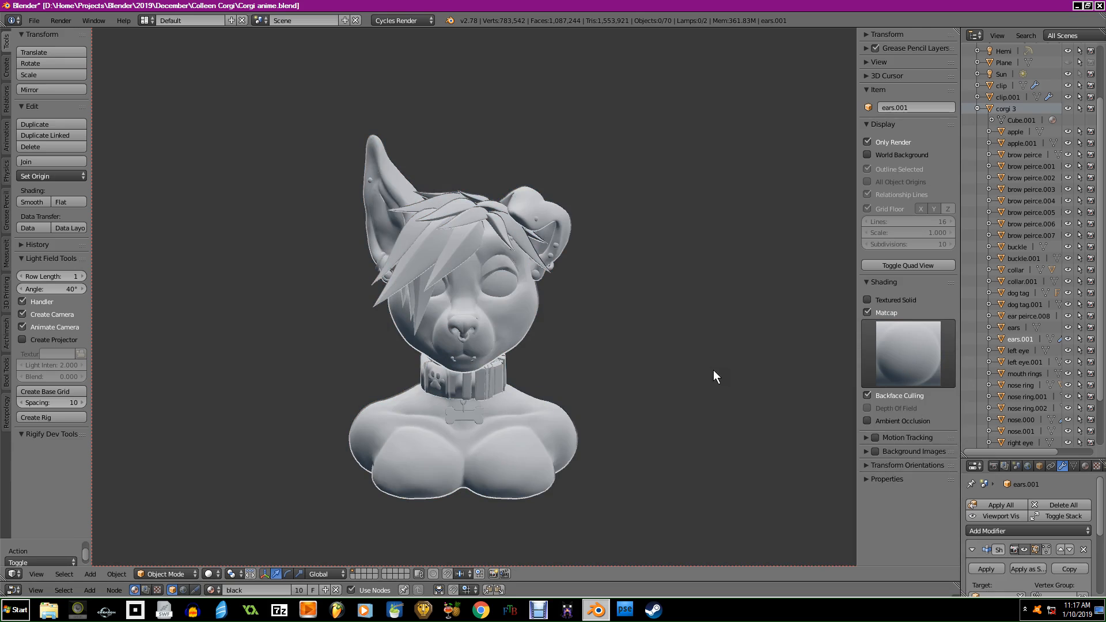
scroll(693, 320, up, 2)
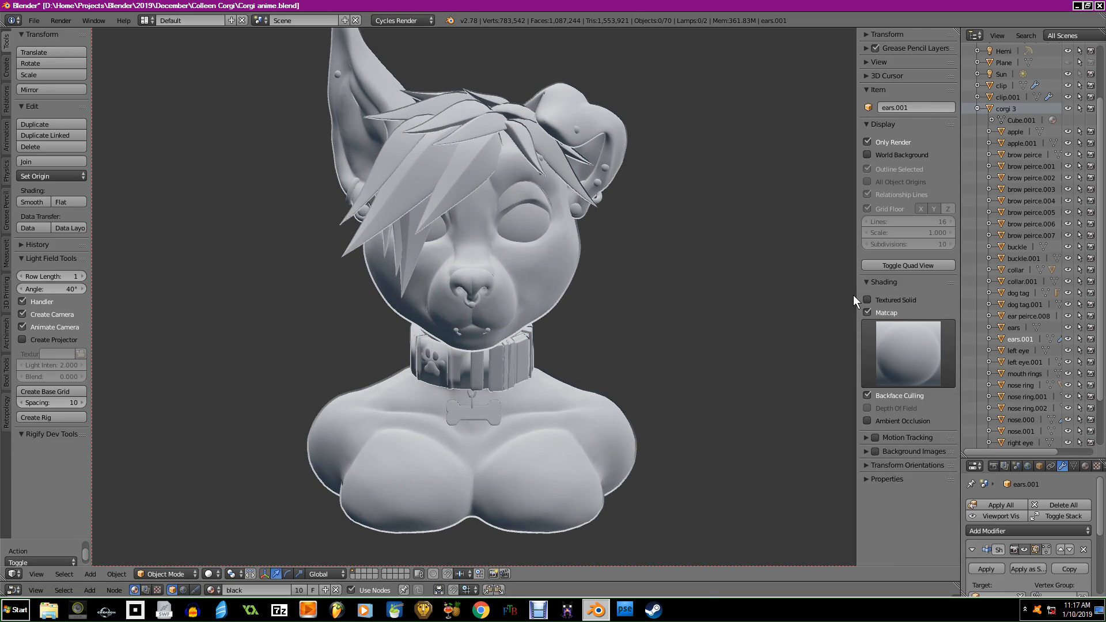
Select the ears and hide the duplicate outline objects under corgi 3, including ears.001.
click(977, 109)
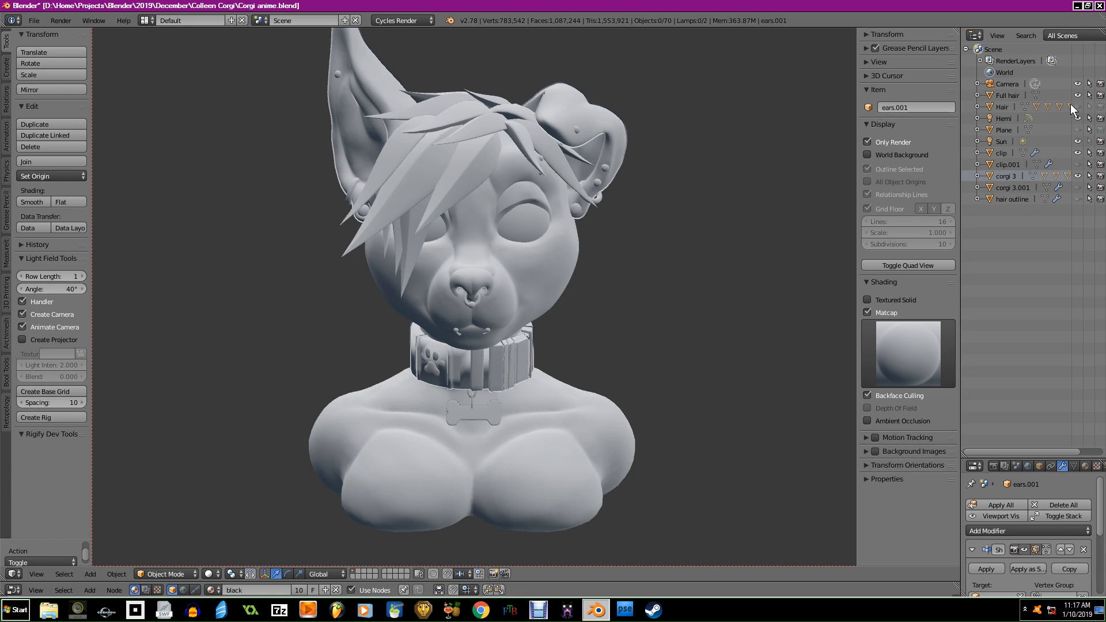
middle_drag(750, 231, 664, 232)
right_click(577, 149)
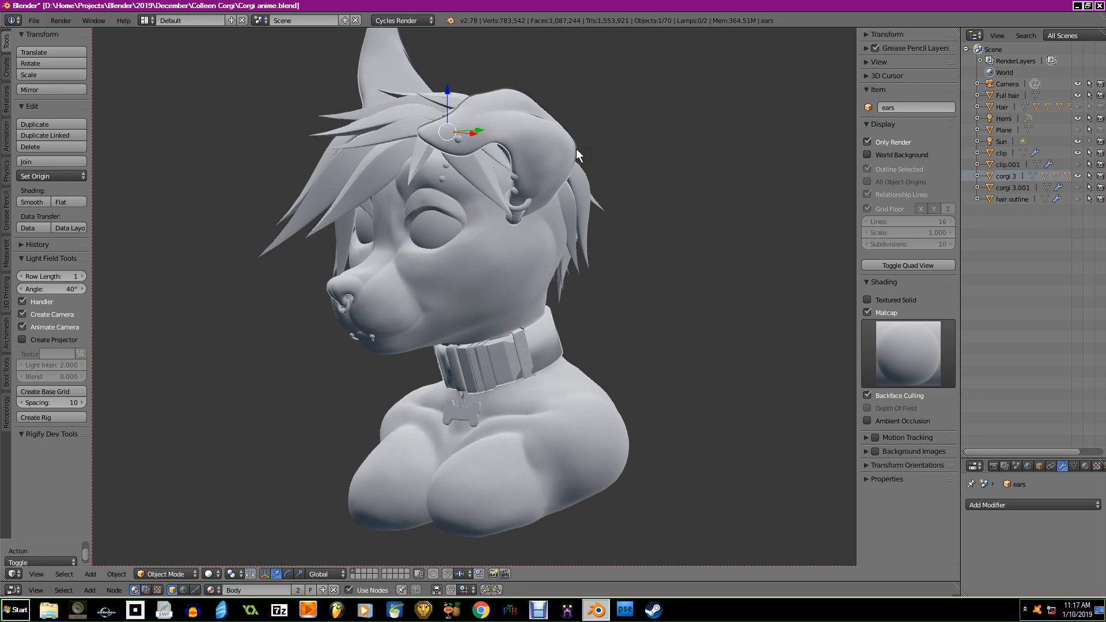
click(976, 176)
scroll(1020, 230, down, 5)
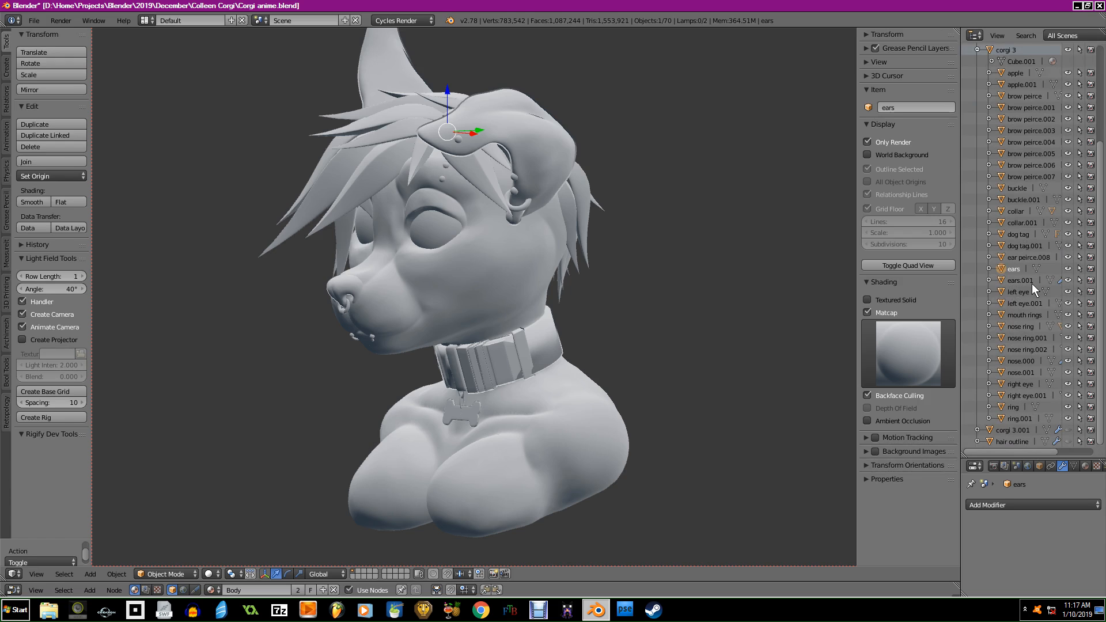
click(1068, 280)
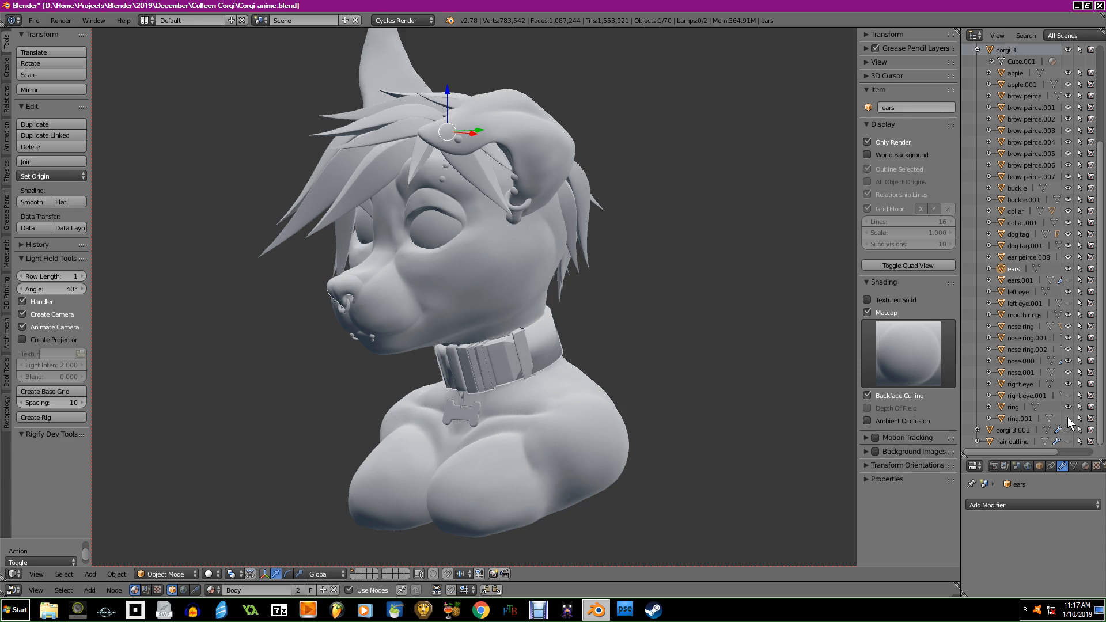
Hide nose.001, select the collar and hide its outline duplicate collar.001.
middle_drag(689, 358, 675, 357)
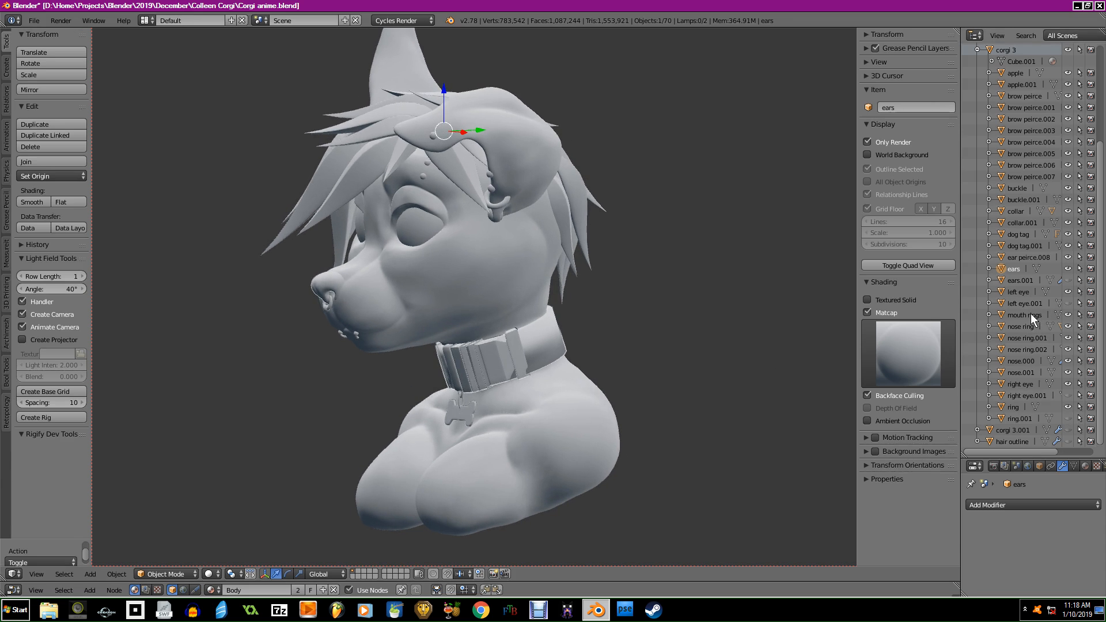
click(1069, 371)
right_click(566, 350)
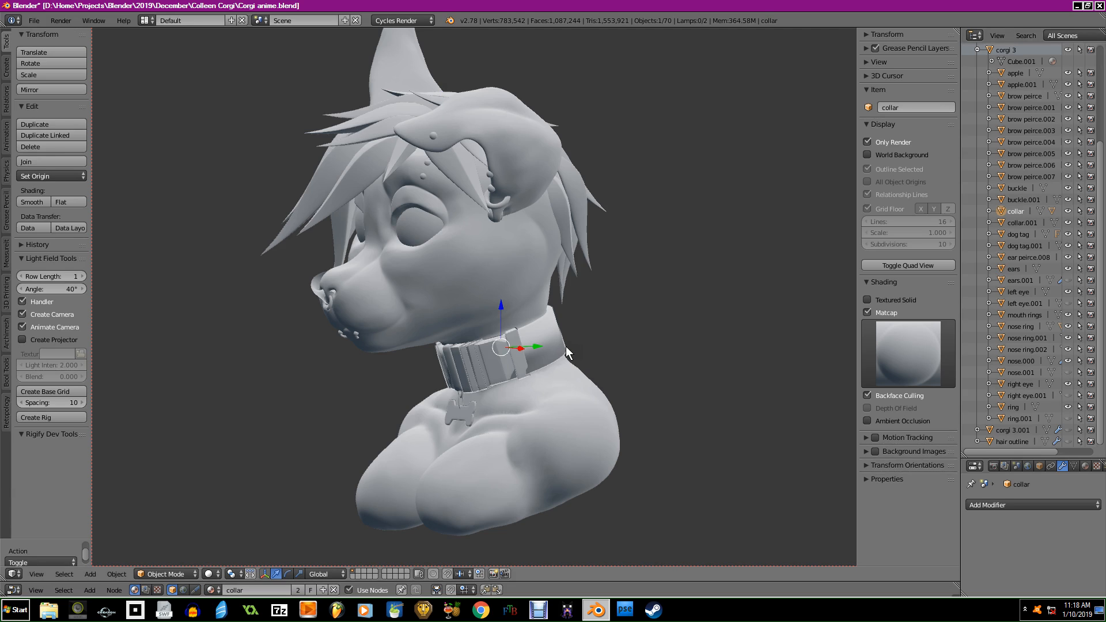
click(1068, 223)
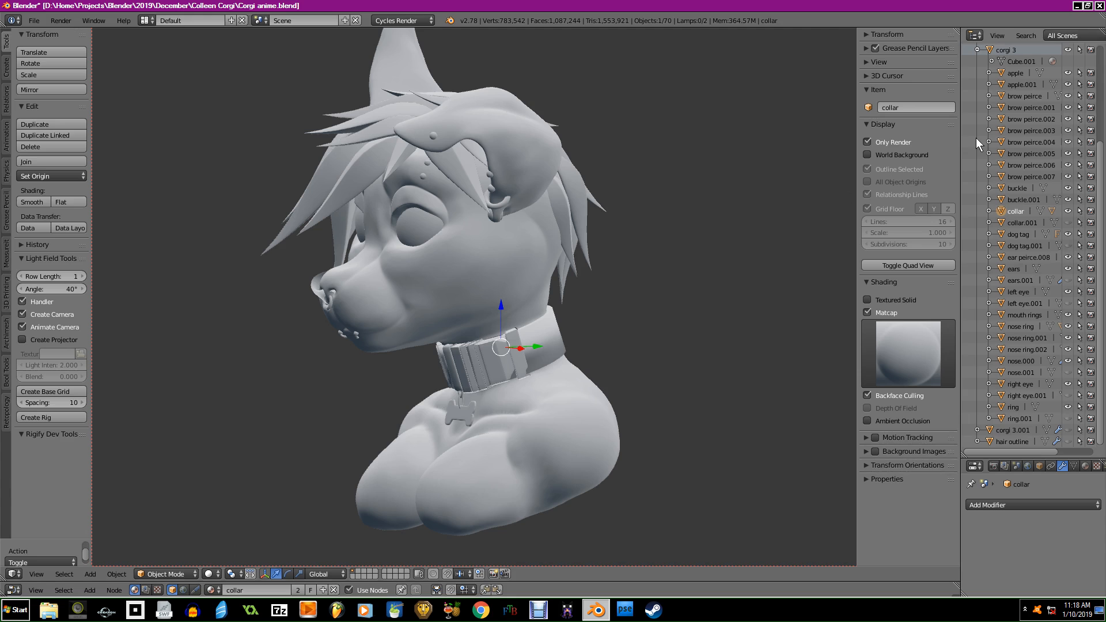
Get close to the collar's buckle, select the outline duplicate buckle.001 and hide it.
middle_drag(623, 309, 524, 214)
scroll(609, 275, up, 5)
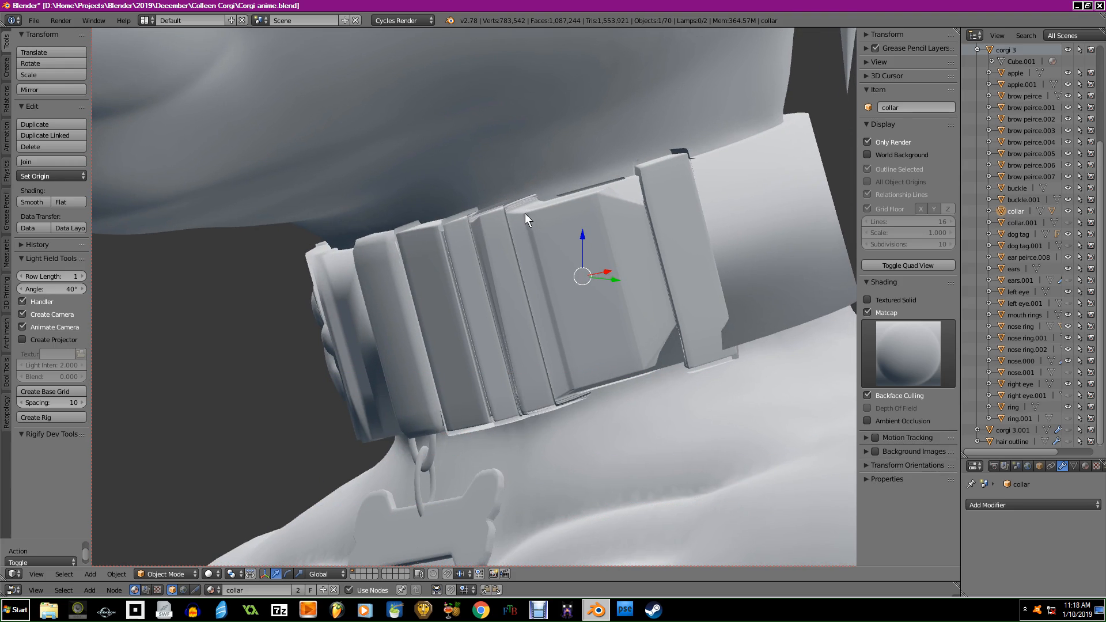
right_click(454, 433)
right_click(454, 433)
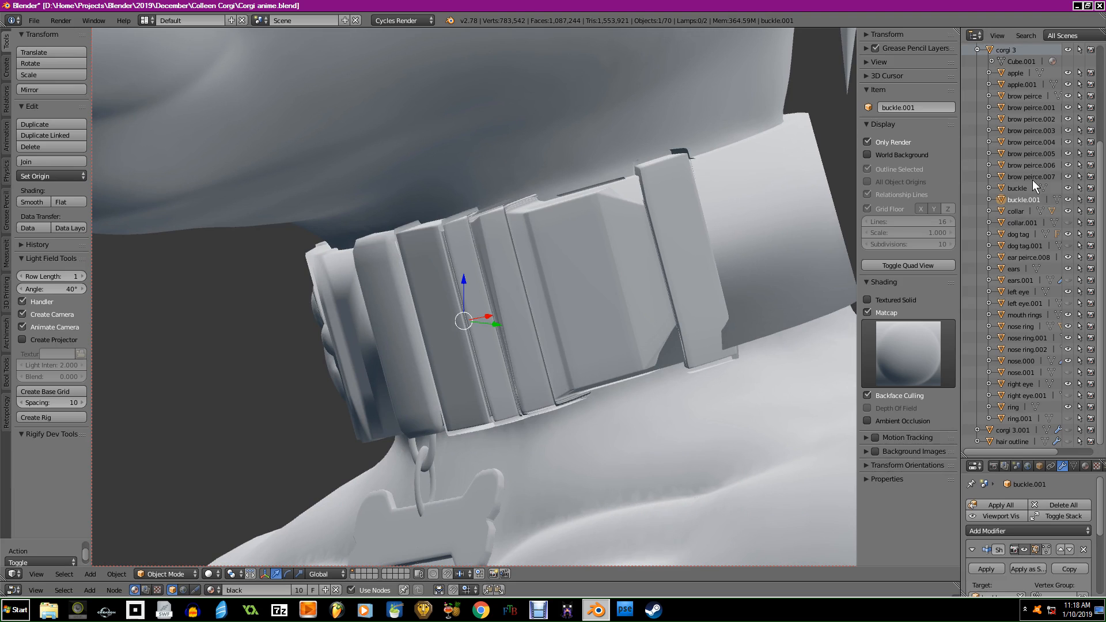
click(1069, 199)
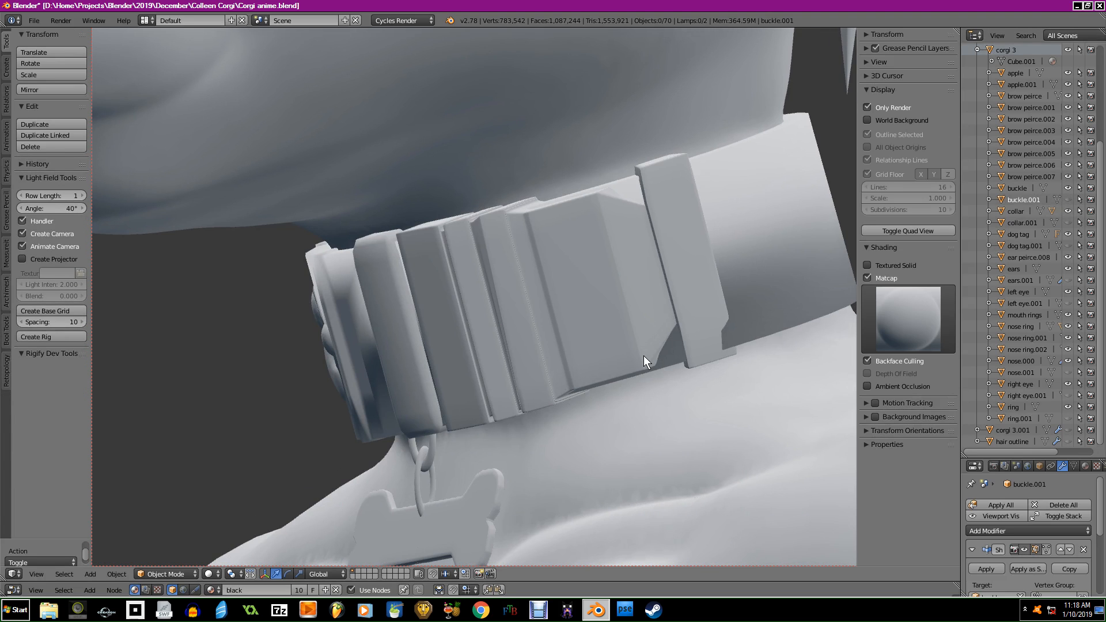
Look over the bust from the back, front and side in an enlarged viewport.
scroll(663, 358, down, 4)
middle_drag(461, 382, 730, 234)
scroll(658, 244, down, 3)
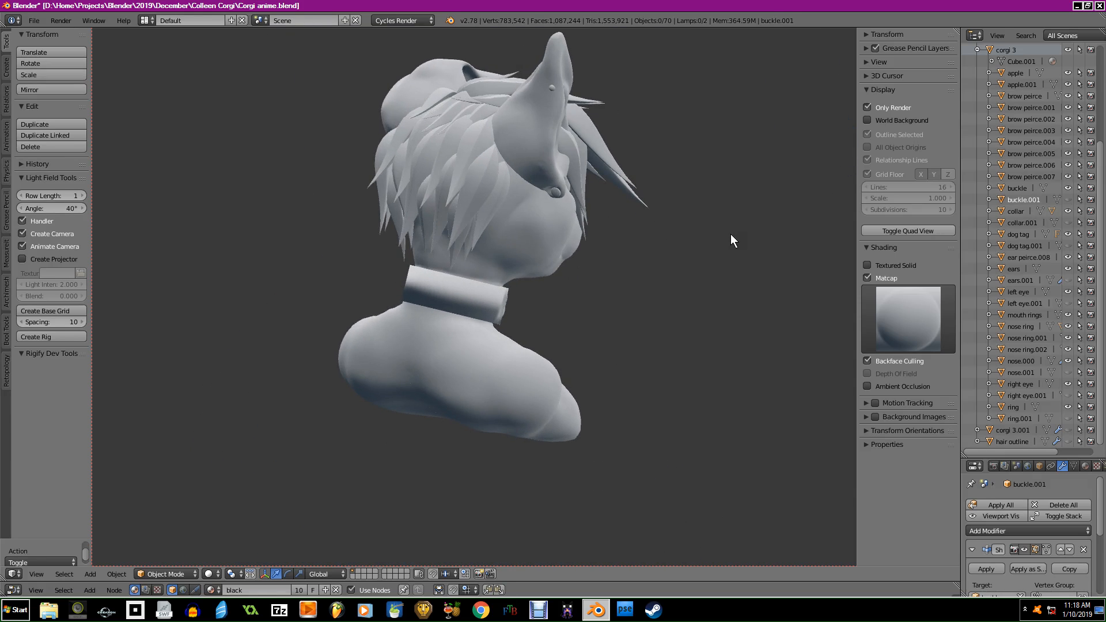
key(KP_1)
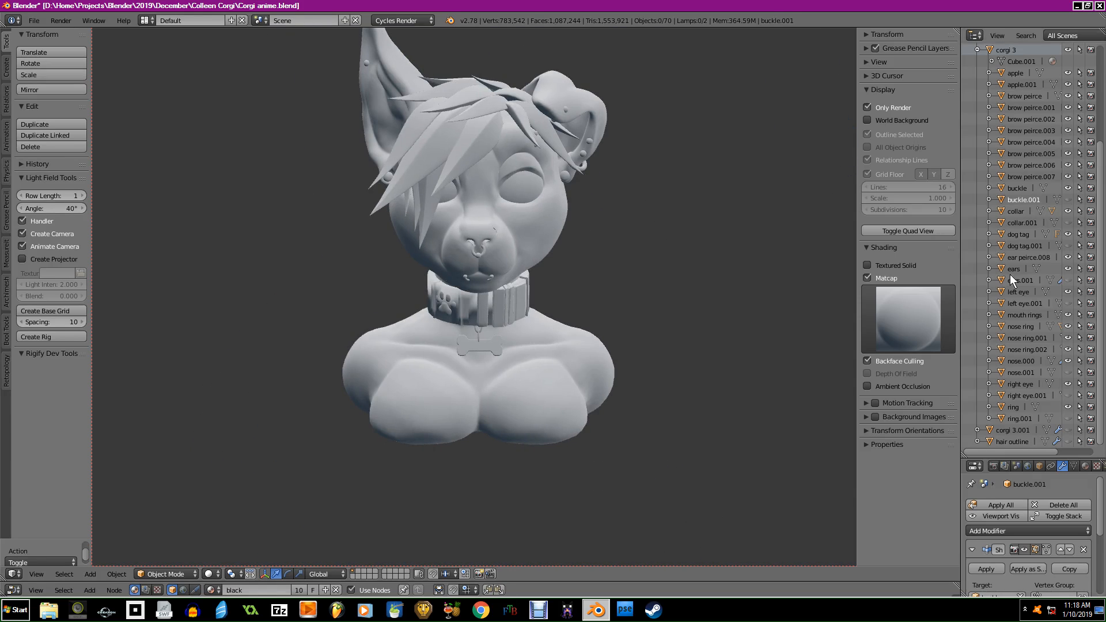
drag(963, 275, 1087, 277)
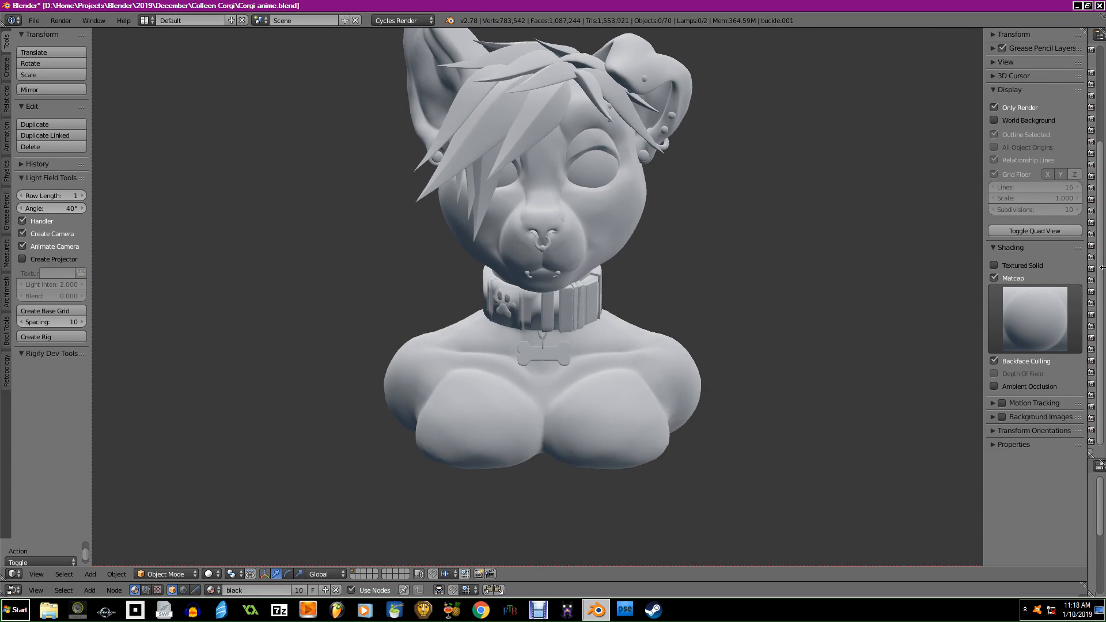
scroll(720, 278, up, 2)
middle_drag(837, 304, 768, 309)
middle_drag(416, 308, 383, 319)
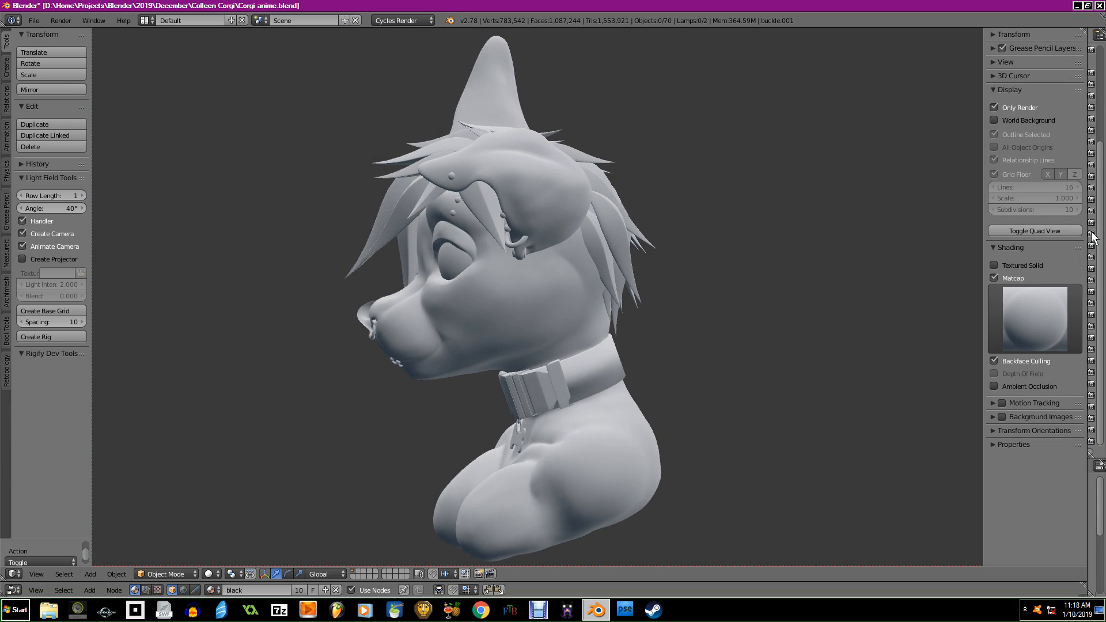
Widen the Outliner, make nose.001 visible again and hide the nose outline nose.000.
drag(1088, 234, 910, 234)
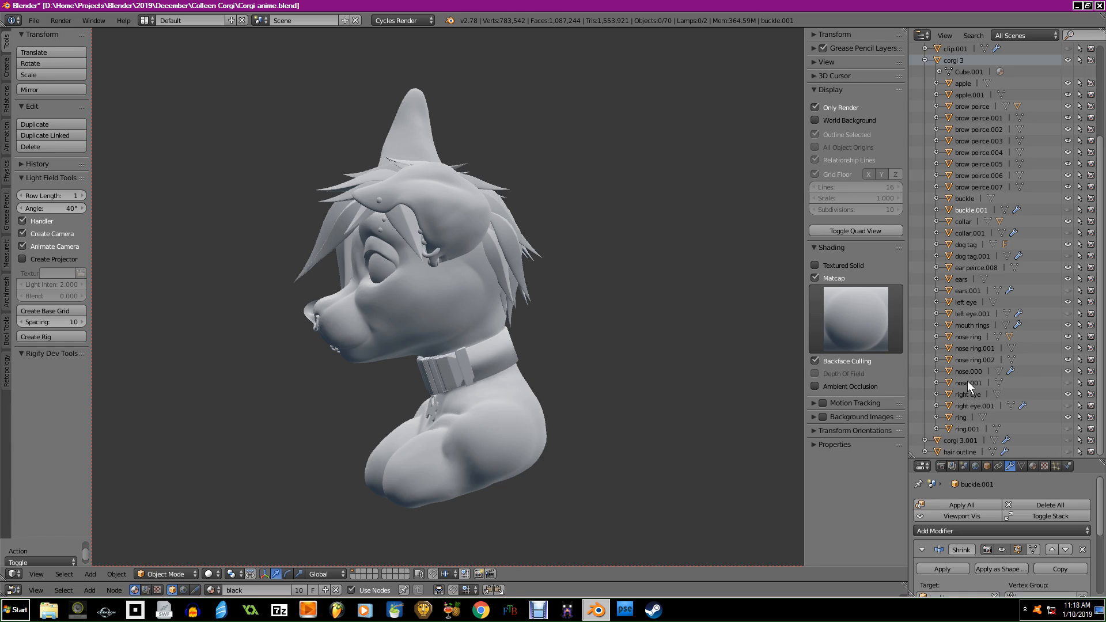
click(1068, 382)
click(1068, 371)
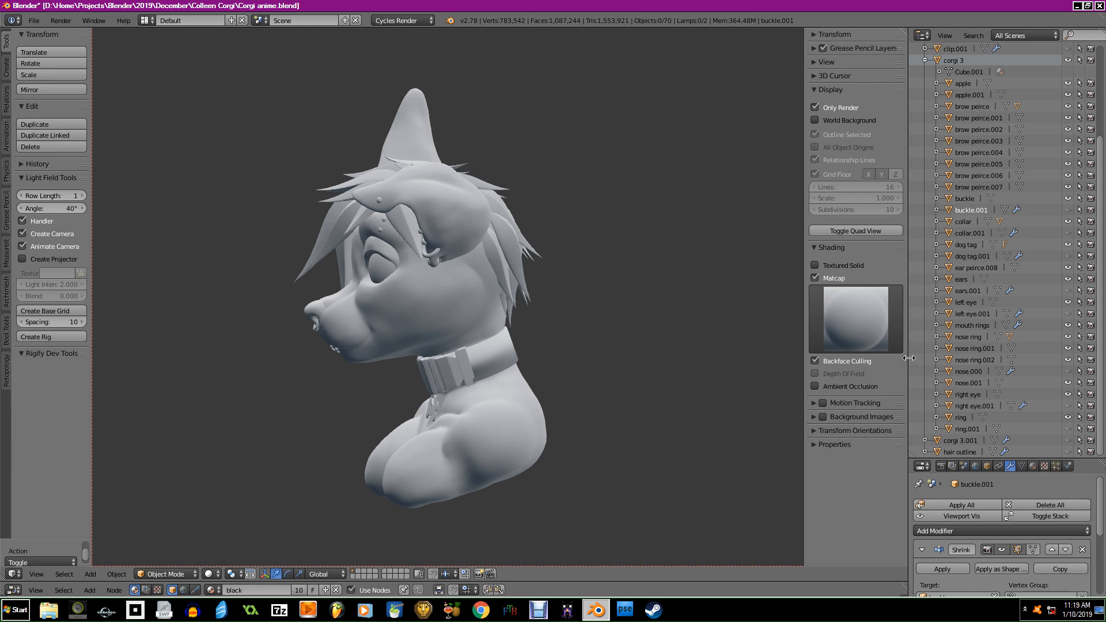
Enlarge the viewport by narrowing the Outliner and check the bust without outlines from the side and front.
drag(910, 356, 1088, 357)
middle_drag(547, 341, 685, 317)
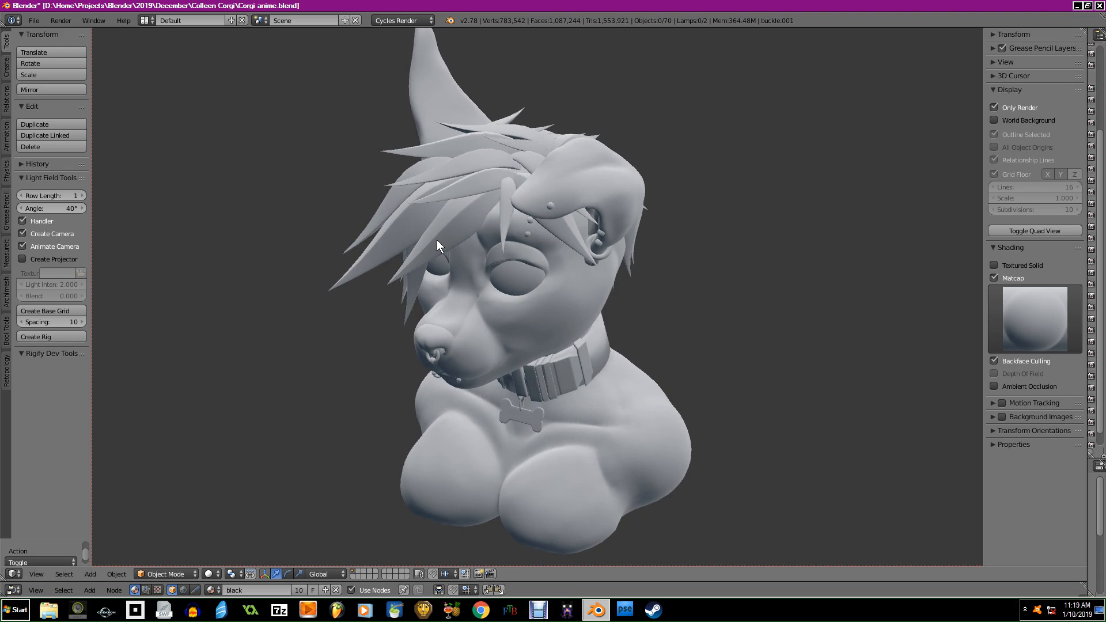
middle_drag(572, 213, 572, 182)
middle_drag(652, 204, 654, 303)
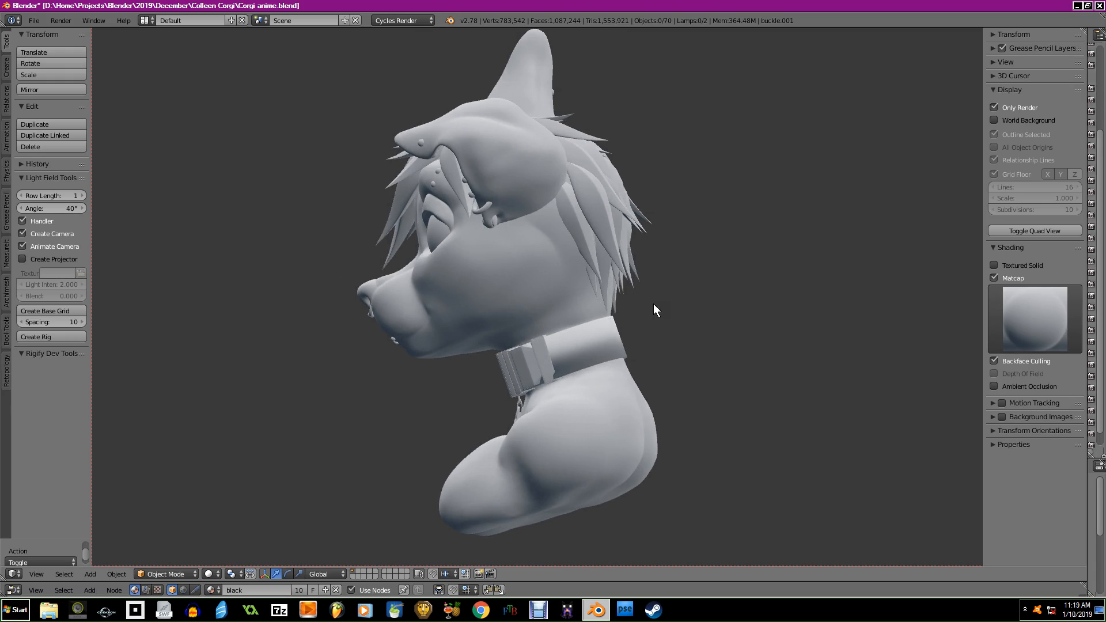
middle_drag(654, 303, 734, 333)
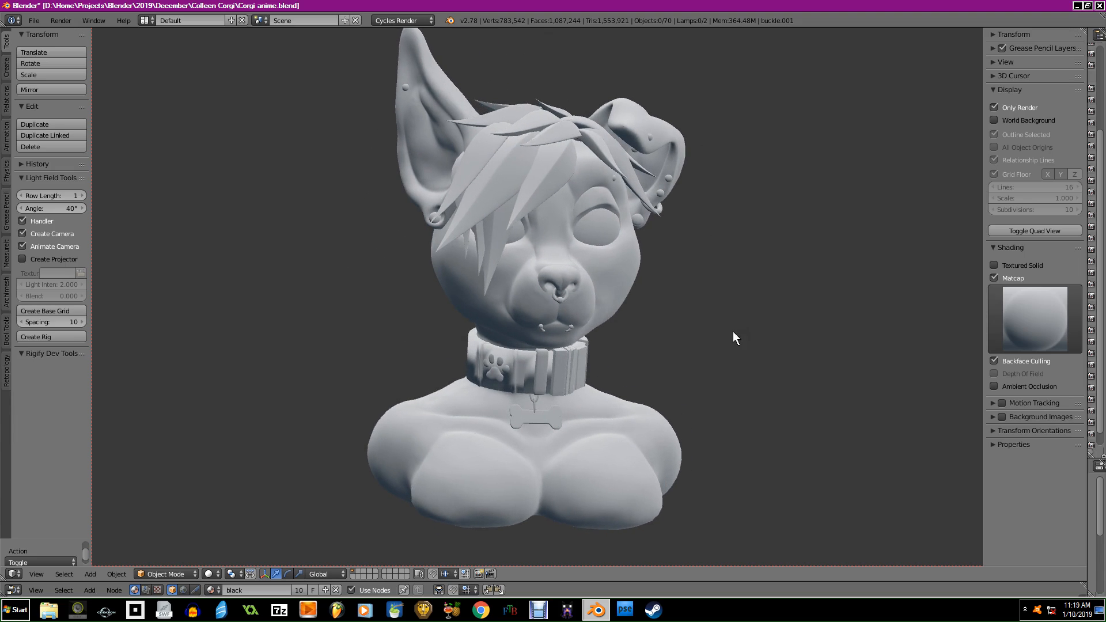
Enable ambient occlusion in the viewport shading and set its color to black.
click(996, 385)
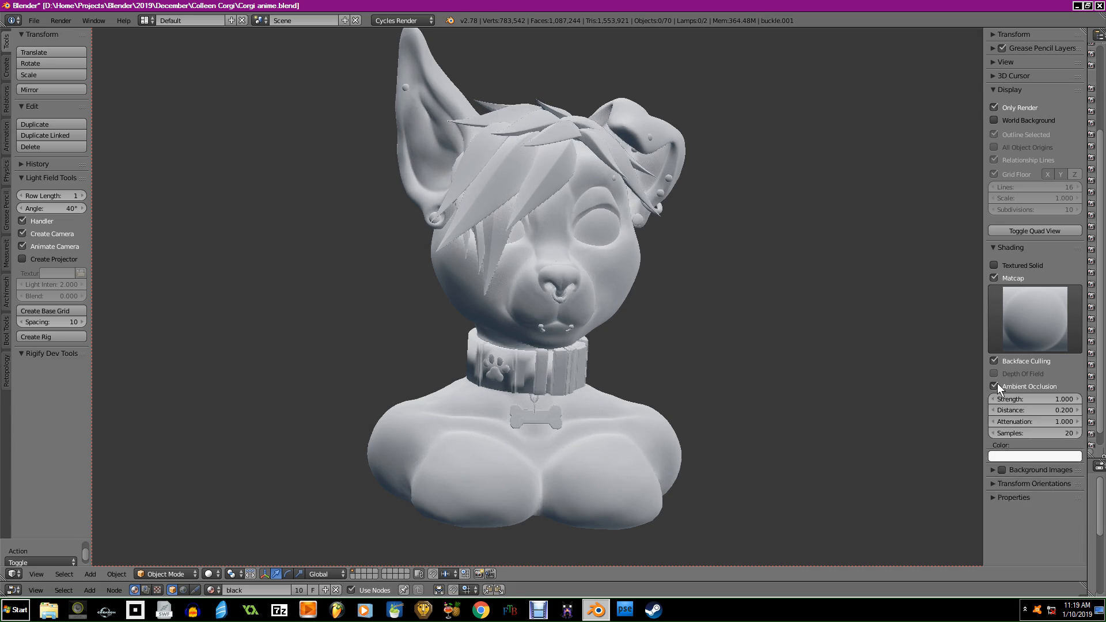
click(1018, 456)
drag(1075, 355, 1076, 402)
middle_drag(869, 396, 791, 350)
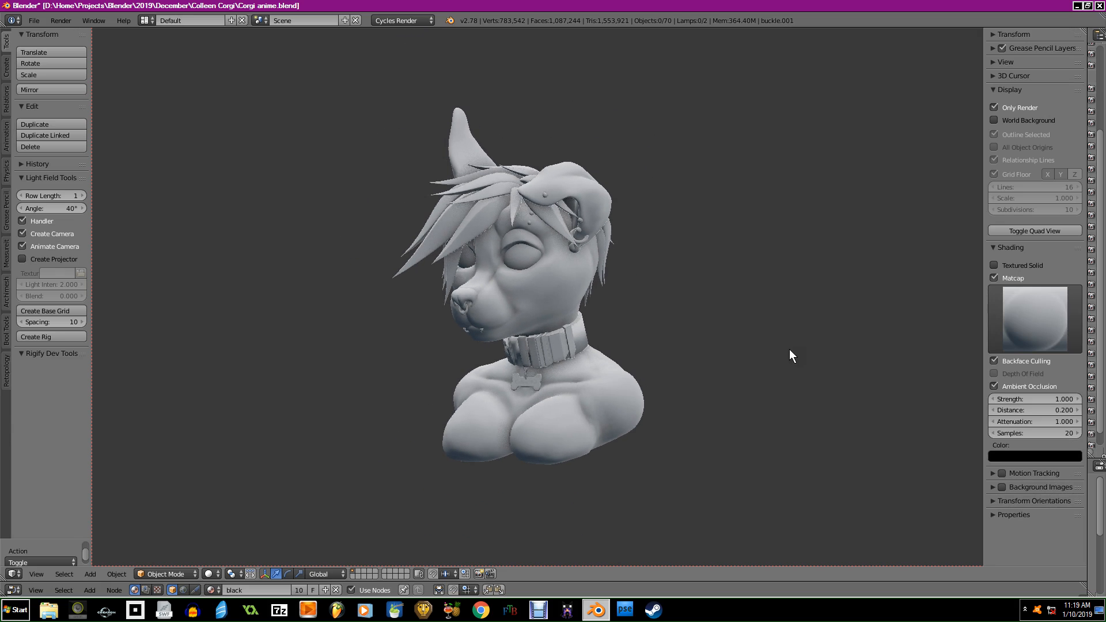
Lighten the ambient occlusion color to dark grey and check the shading on the bust from several angles.
click(1053, 456)
drag(1073, 354, 1071, 372)
ctrl+middle_drag(773, 373, 728, 232)
middle_drag(601, 340, 672, 312)
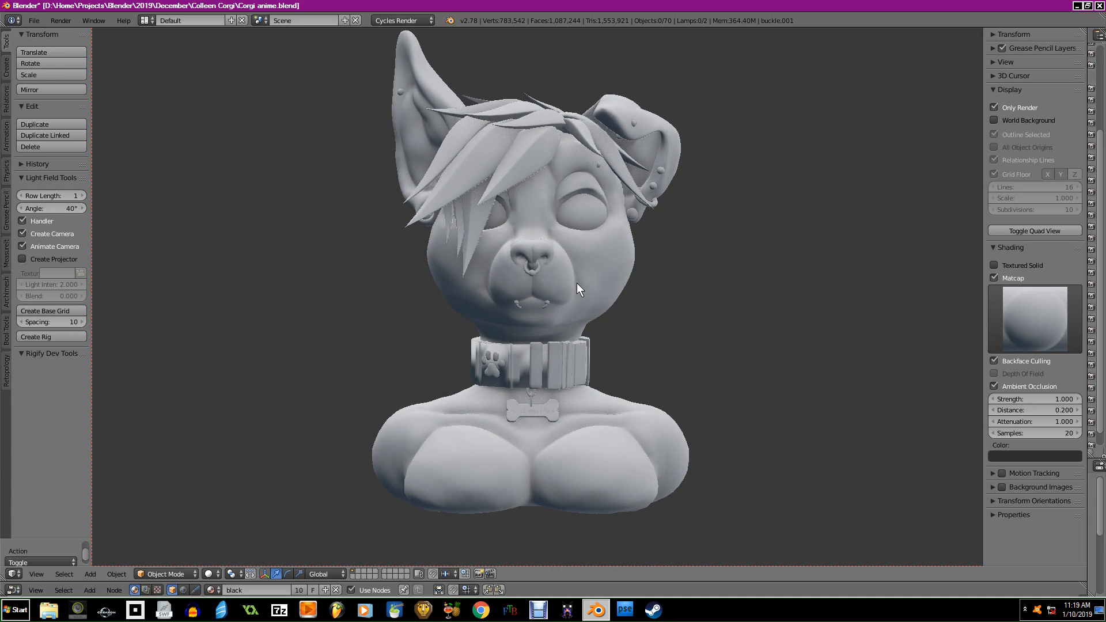
middle_drag(770, 301, 715, 326)
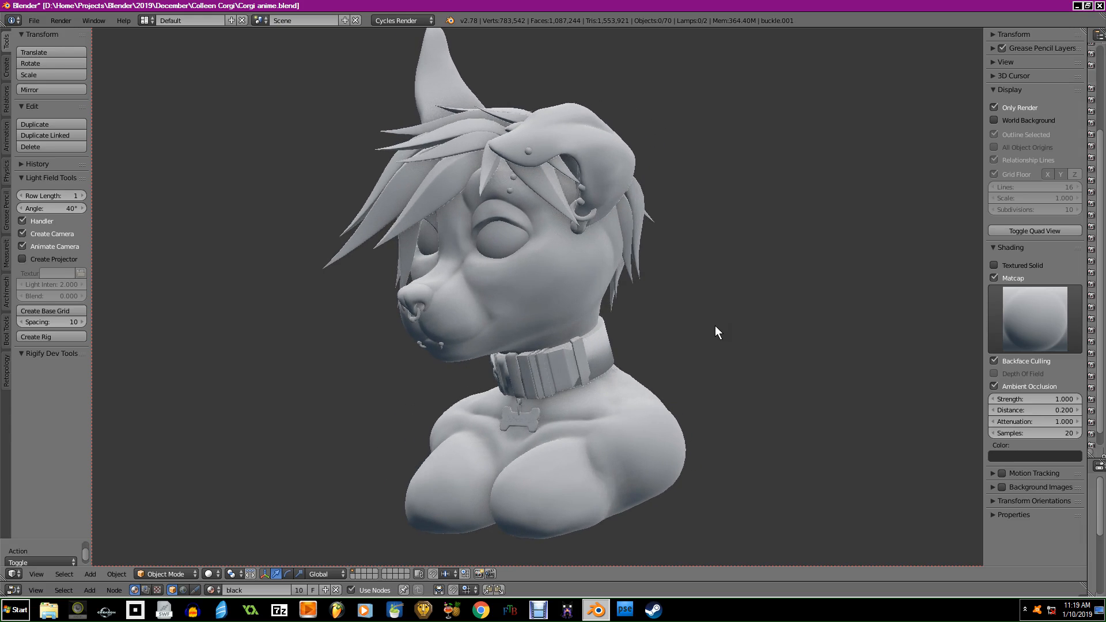
Apply the pinkish-red matcap and view the bust from both sides.
click(1044, 334)
click(708, 373)
middle_drag(710, 362, 540, 327)
middle_drag(848, 316, 499, 168)
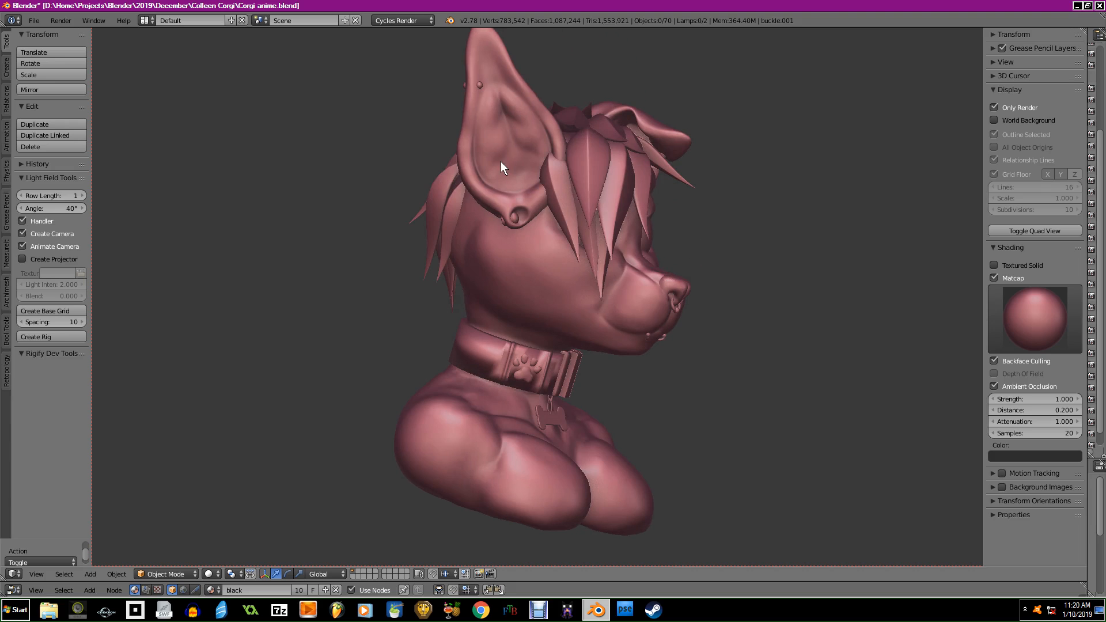
middle_drag(704, 239, 544, 393)
middle_drag(485, 451, 600, 323)
Preview the bust with the purple-blue matcap and the beige matcap with an orange rim.
click(1039, 323)
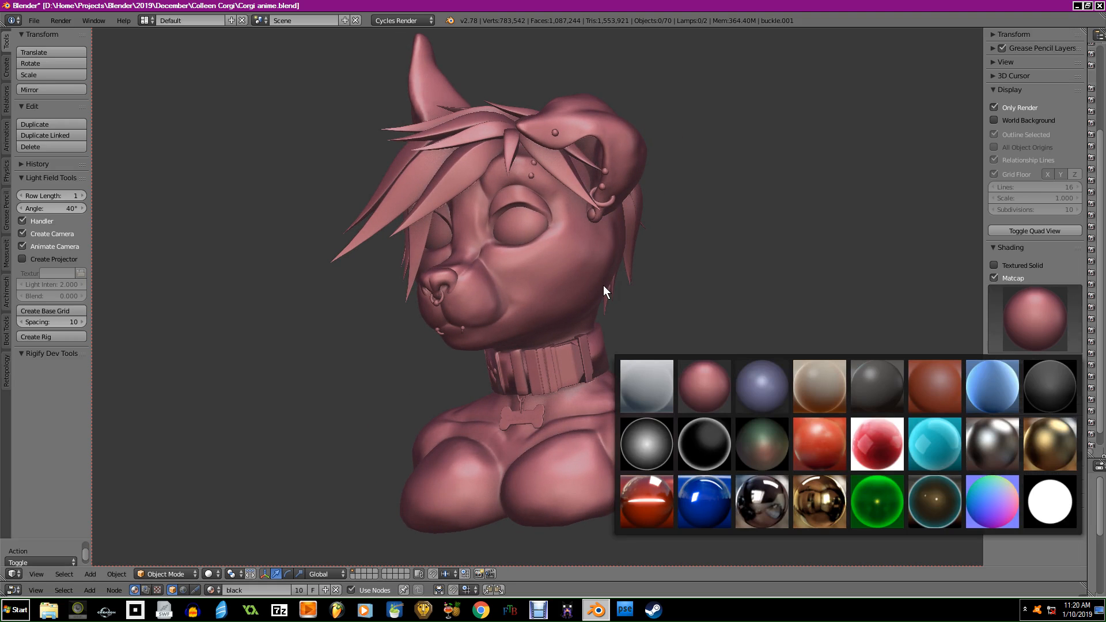
click(744, 366)
mouse_move(744, 366)
middle_down()
mouse_move(655, 306)
mouse_move(716, 292)
mouse_move(726, 299)
mouse_move(672, 307)
mouse_move(316, 306)
mouse_move(856, 397)
mouse_move(682, 391)
mouse_move(705, 390)
mouse_move(692, 391)
middle_up()
click(1049, 334)
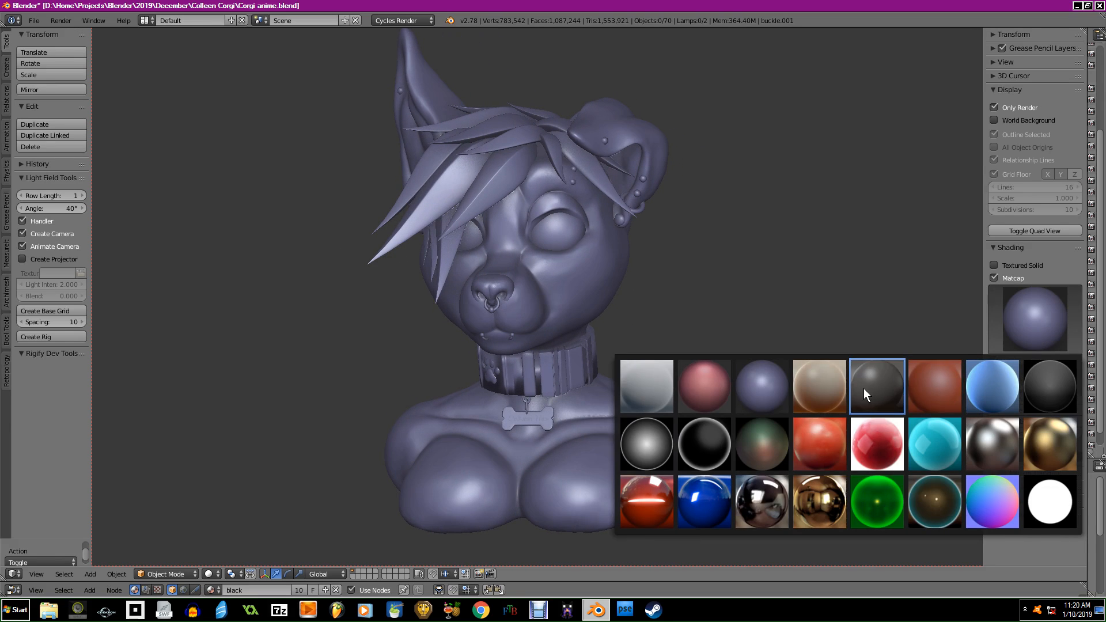
click(821, 387)
middle_drag(755, 350, 787, 342)
Switch to the soft dark grey matcap and look around the bust.
click(1027, 324)
click(899, 378)
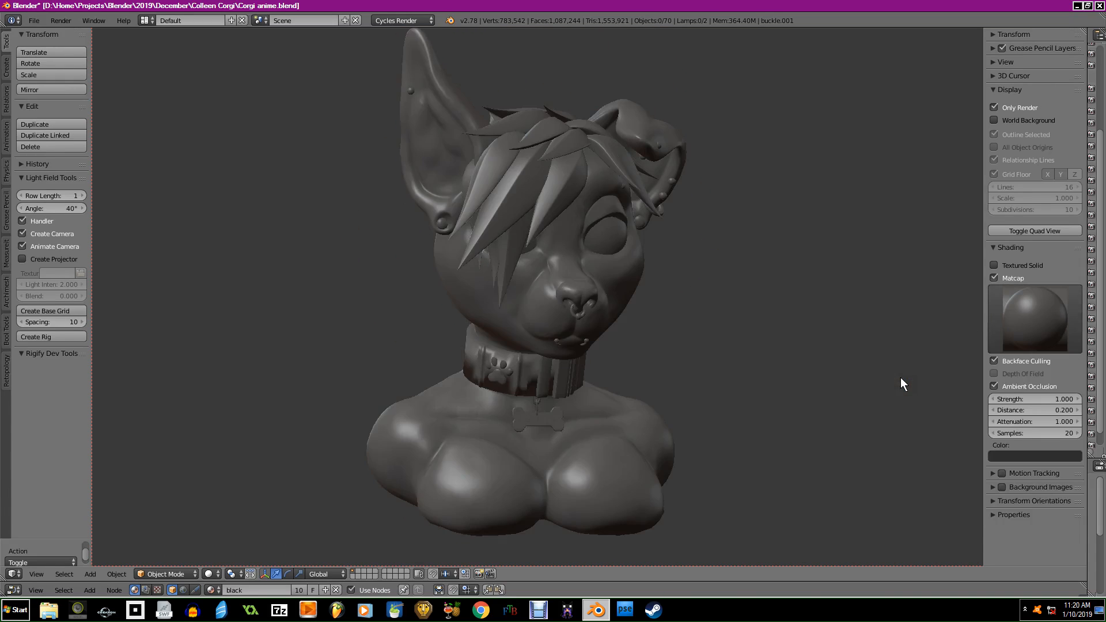
mouse_move(867, 353)
middle_down()
mouse_move(776, 349)
mouse_move(922, 336)
mouse_move(941, 363)
mouse_move(762, 385)
mouse_move(555, 379)
middle_up()
middle_drag(810, 392, 588, 379)
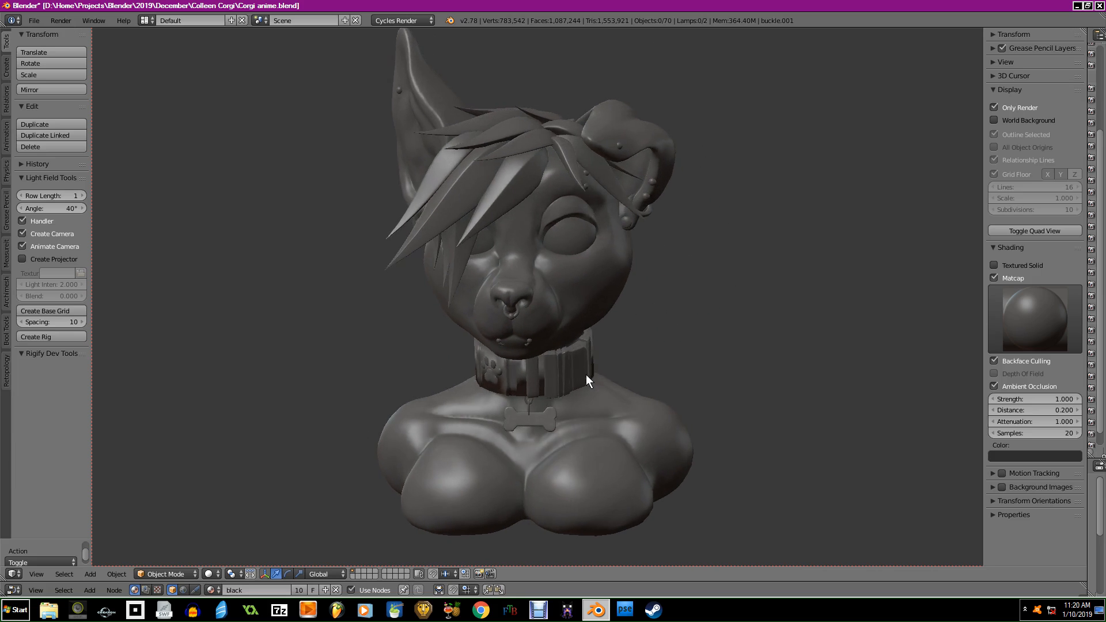
Switch to the reddish-brown clay matcap and view the bust from different angles.
click(1008, 336)
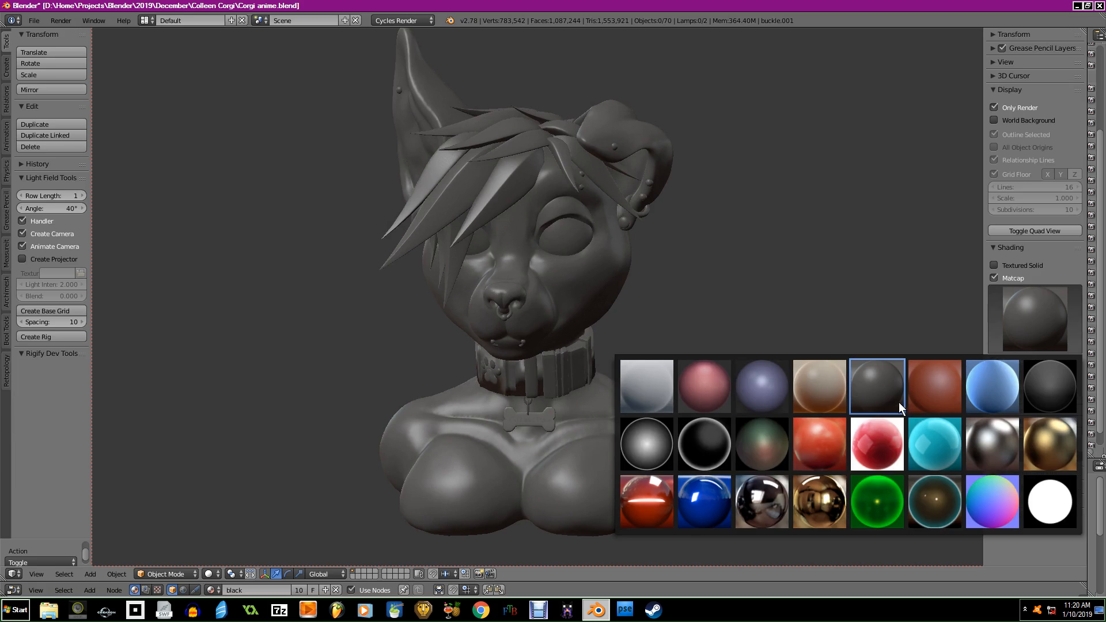
click(936, 390)
mouse_move(842, 406)
middle_down()
mouse_move(773, 396)
mouse_move(693, 407)
mouse_move(845, 400)
middle_up()
middle_drag(439, 370, 797, 385)
middle_drag(617, 385, 811, 379)
Switch to the light blue matcap and turn the bust to view its shading.
click(1038, 331)
click(989, 385)
mouse_move(784, 380)
middle_down()
mouse_move(769, 380)
mouse_move(793, 403)
mouse_move(812, 365)
mouse_move(788, 378)
middle_up()
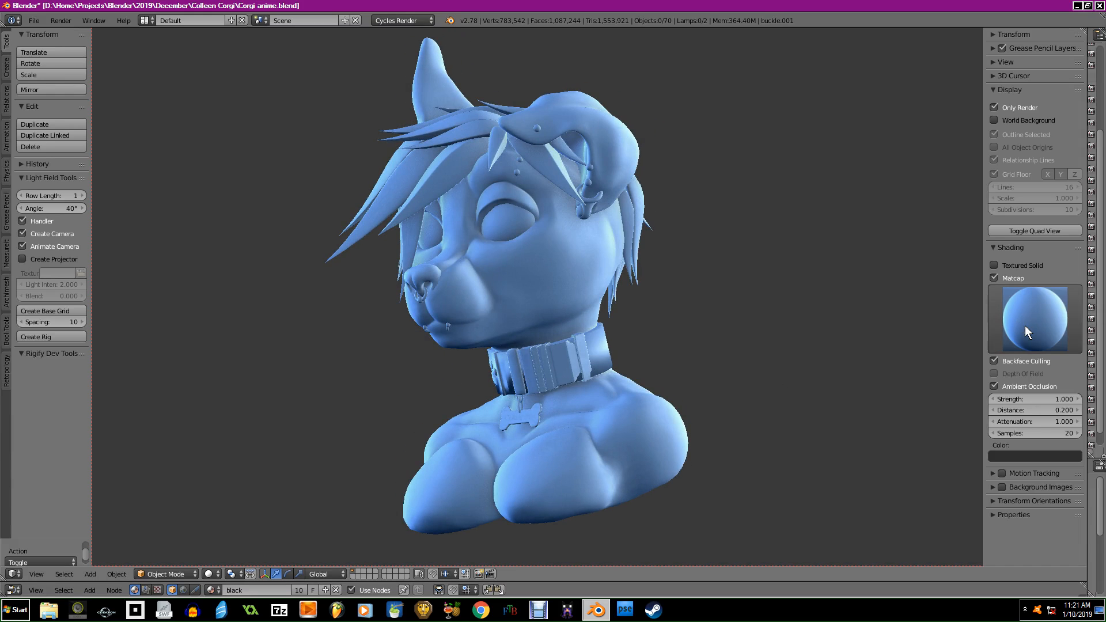
middle_drag(821, 408, 404, 398)
Switch to the black matcap with a thin grey rim and view the bust from several sides.
click(1004, 324)
click(1041, 386)
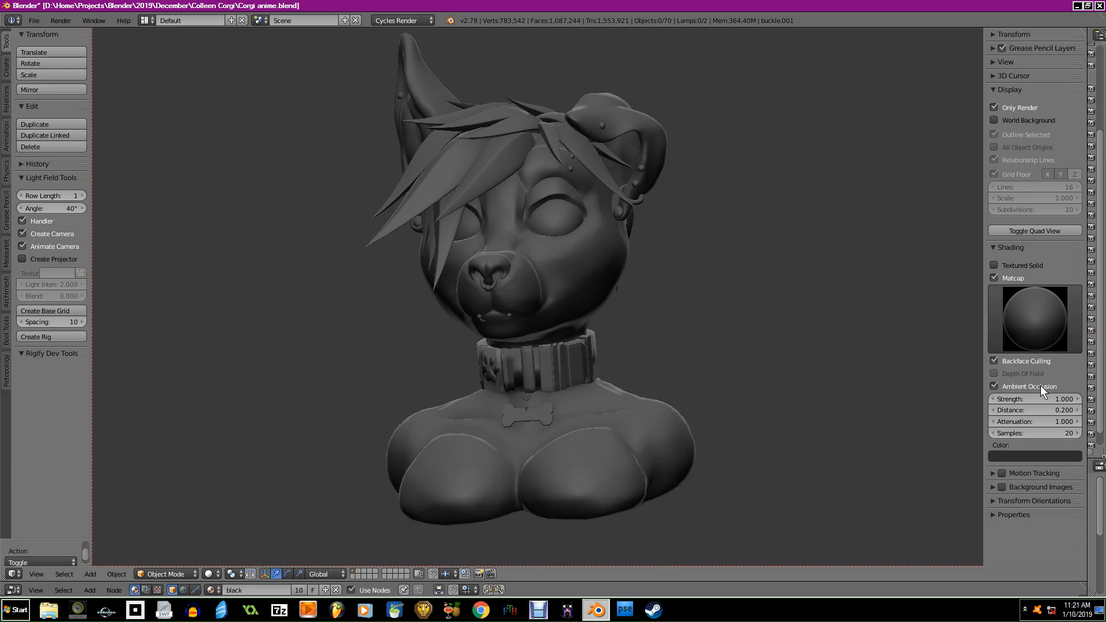
middle_drag(774, 361, 249, 415)
mouse_move(746, 381)
middle_down()
mouse_move(657, 391)
mouse_move(753, 380)
middle_up()
Switch to the dark matcap with a bright center and light rim, and study the bust from several angles.
click(1037, 307)
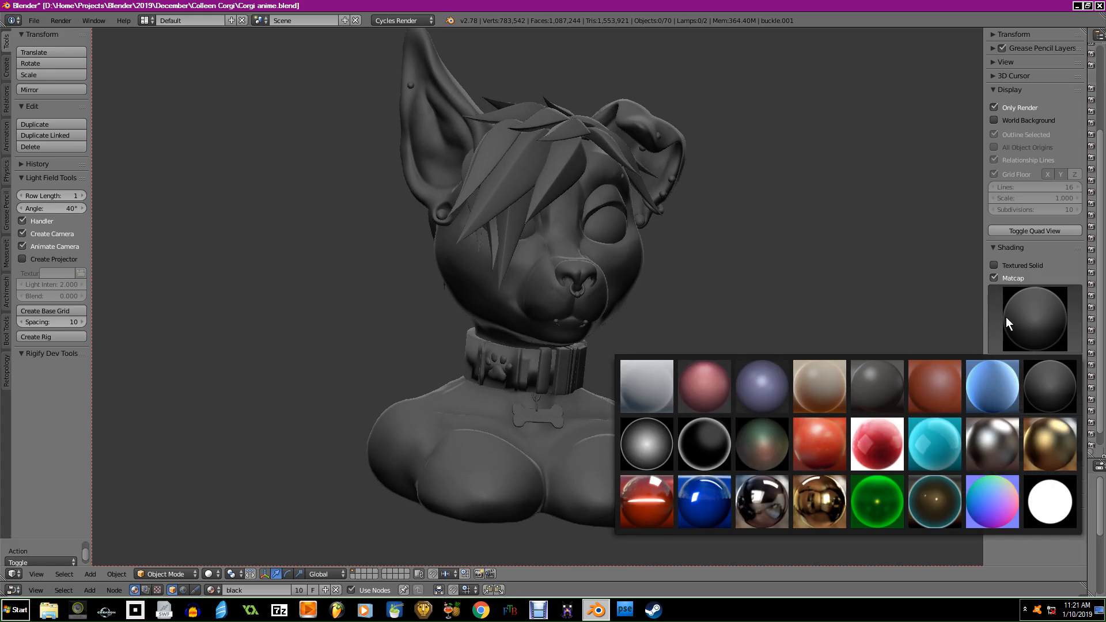
click(653, 435)
middle_drag(842, 436, 586, 386)
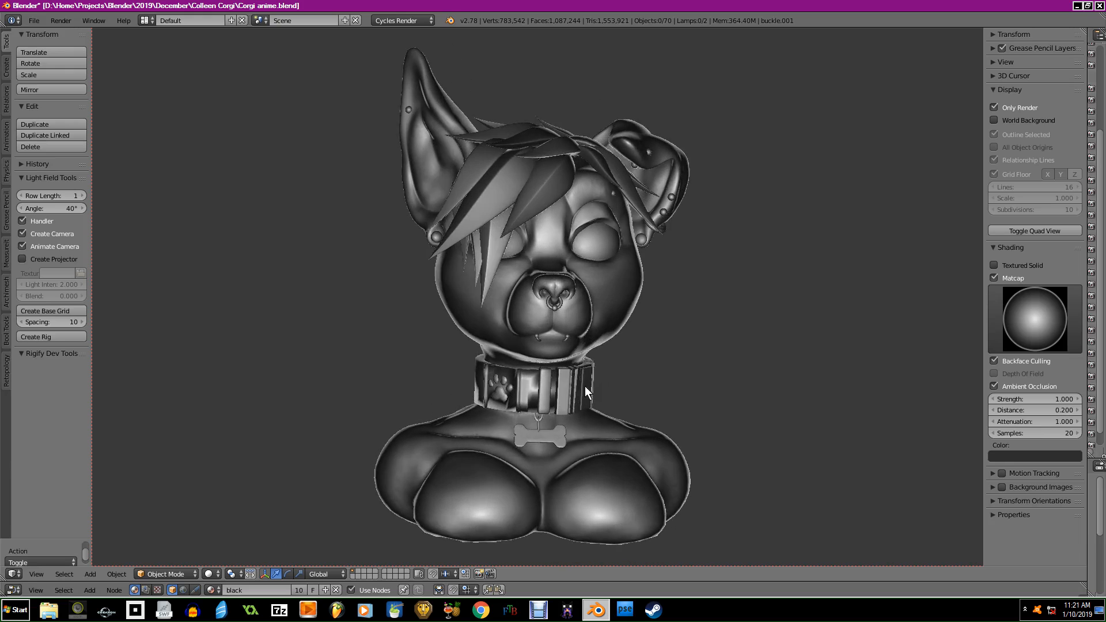
click(1060, 323)
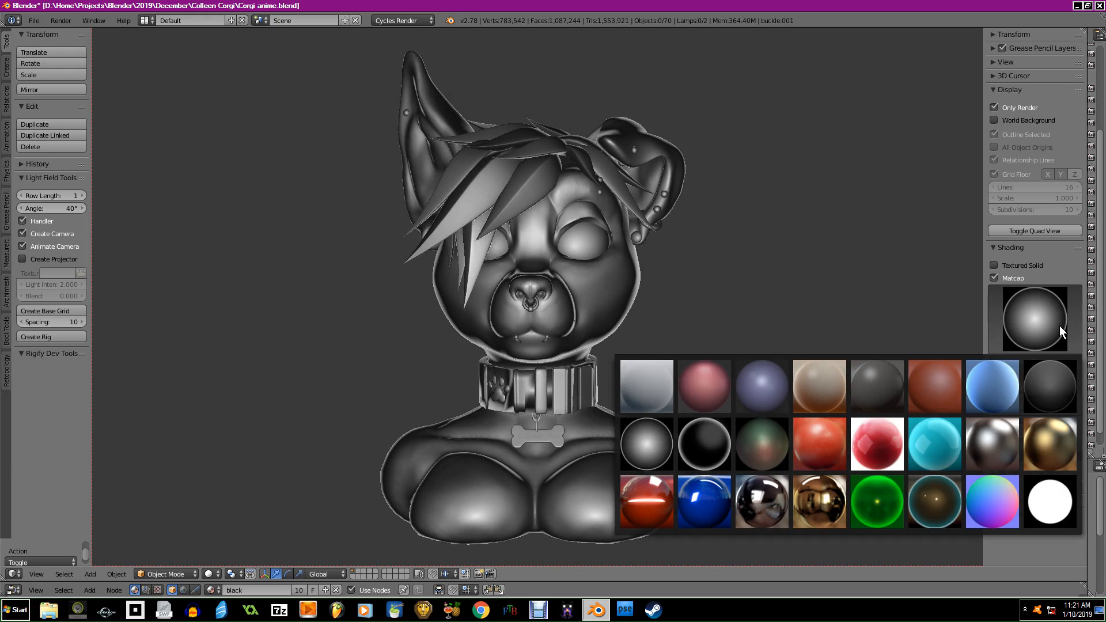
middle_drag(844, 306, 874, 280)
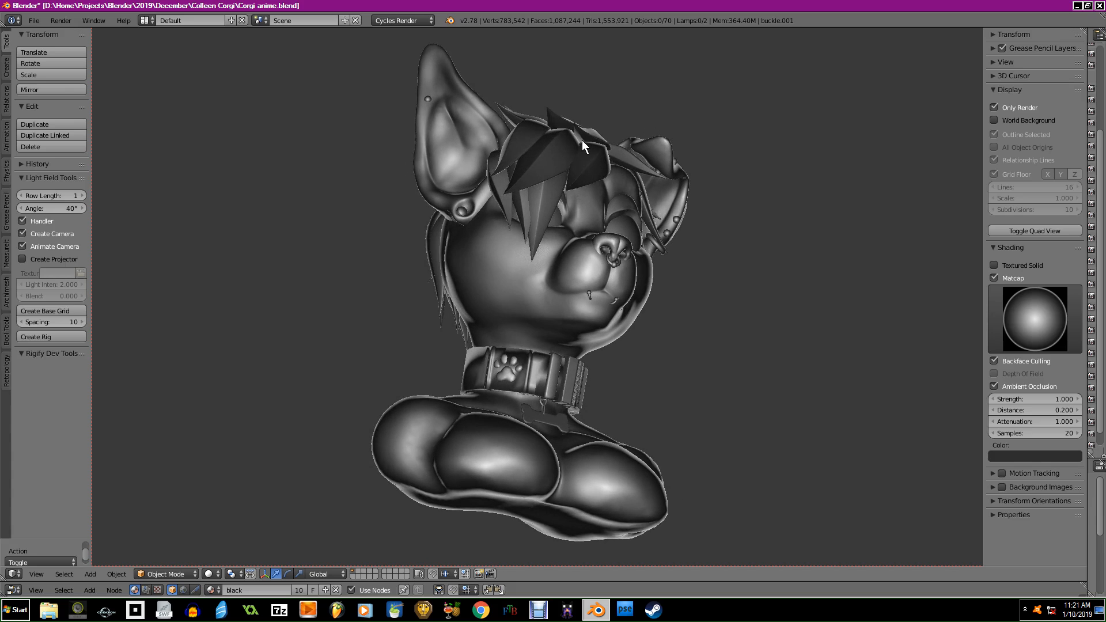
middle_drag(653, 198, 595, 183)
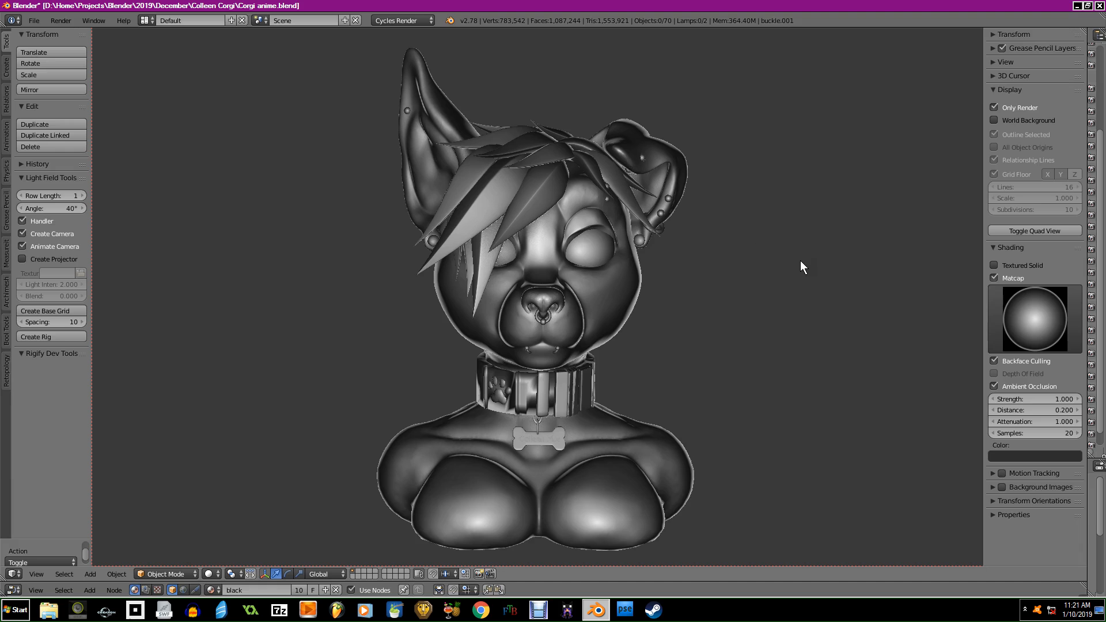
middle_drag(801, 263, 795, 267)
Switch to the black matcap with a white rim and view the bust.
click(1028, 307)
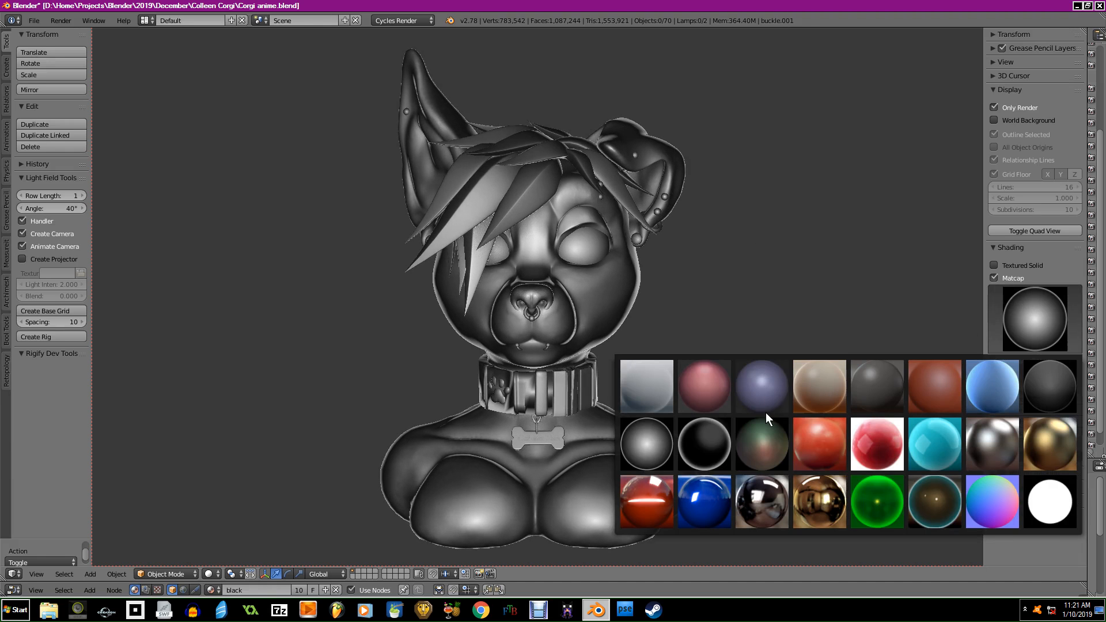
click(724, 434)
middle_drag(805, 415, 800, 391)
Switch to the dark green and red matcap and turn the bust to view its shading.
click(1055, 320)
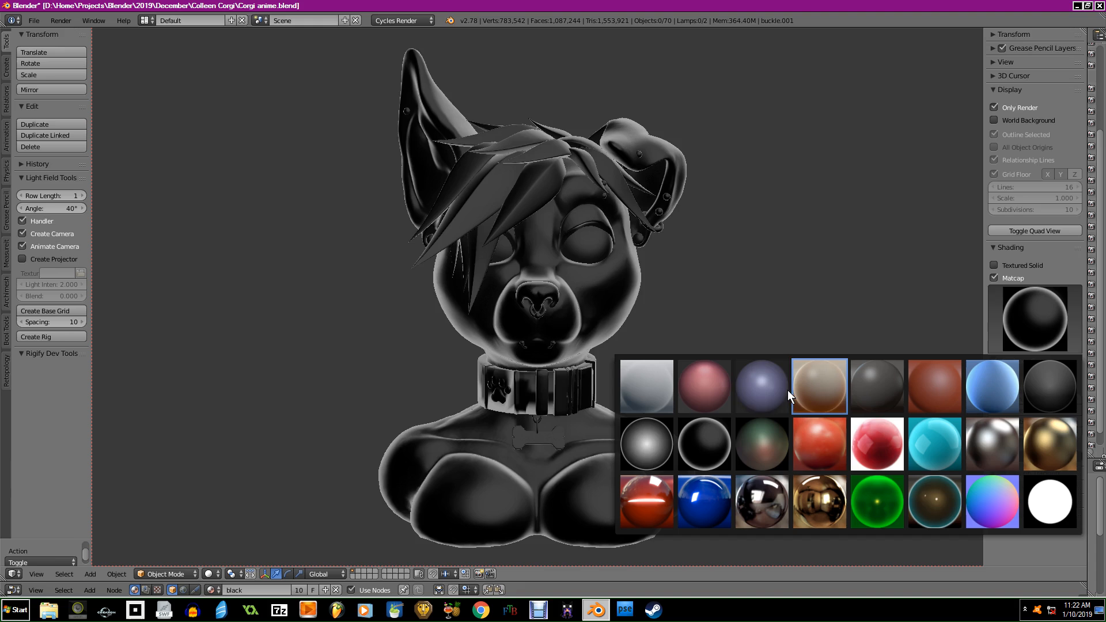
click(766, 441)
mouse_move(777, 402)
middle_down()
mouse_move(888, 382)
mouse_move(780, 396)
mouse_move(593, 390)
middle_up()
middle_drag(918, 403, 727, 396)
Switch to the glossy orange-red matcap and study the bust from several sides and close up on the muzzle.
click(1000, 334)
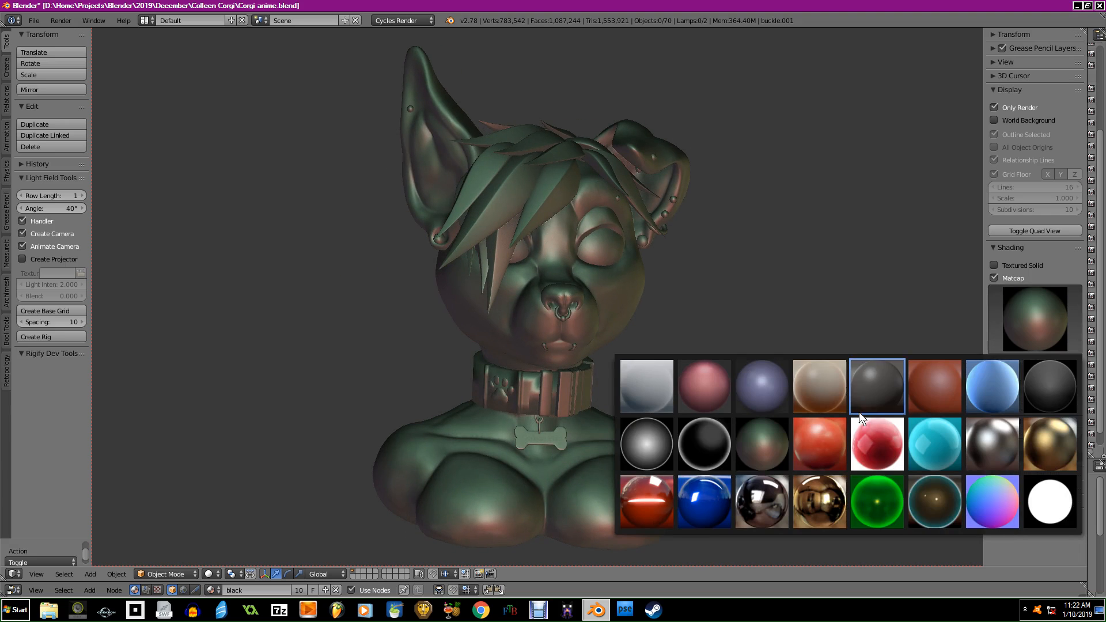
click(832, 451)
middle_drag(871, 455, 668, 465)
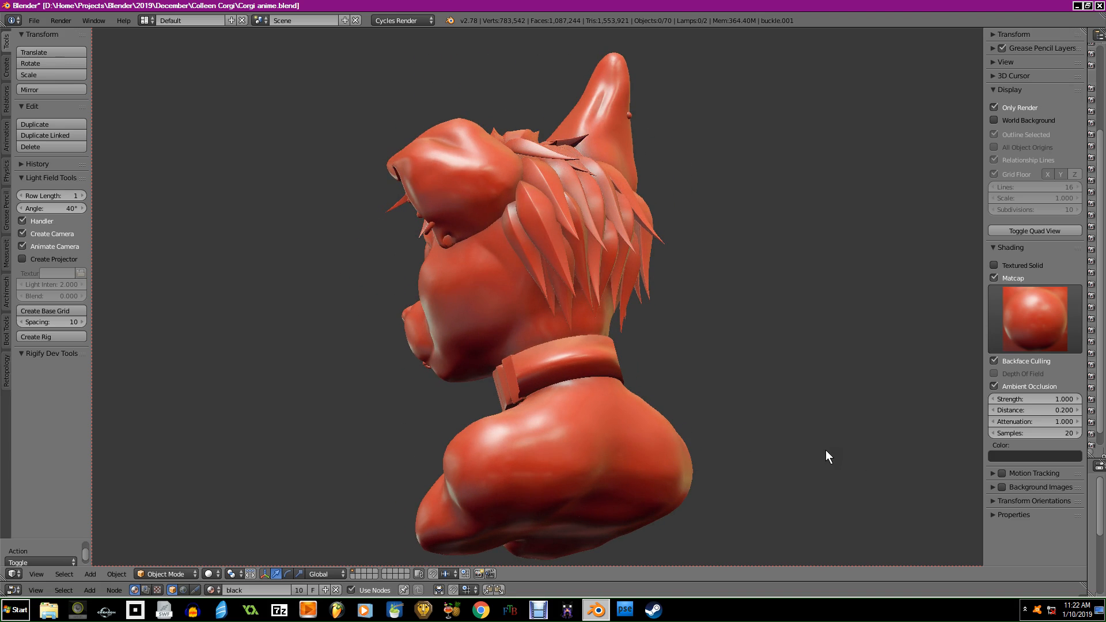
middle_drag(825, 452, 766, 443)
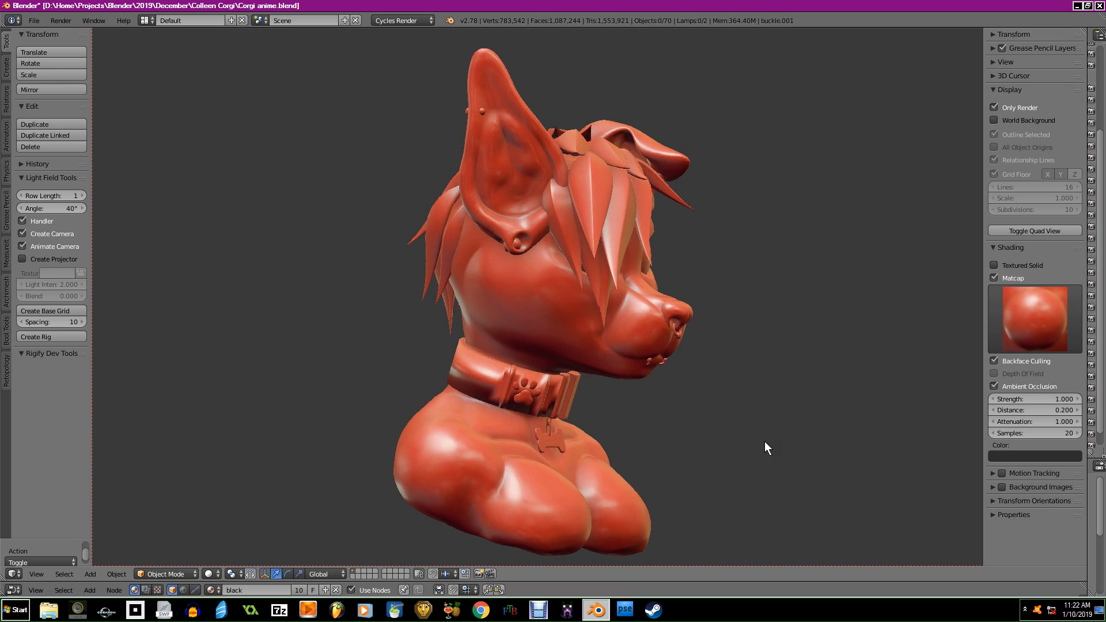
scroll(667, 372, up, 7)
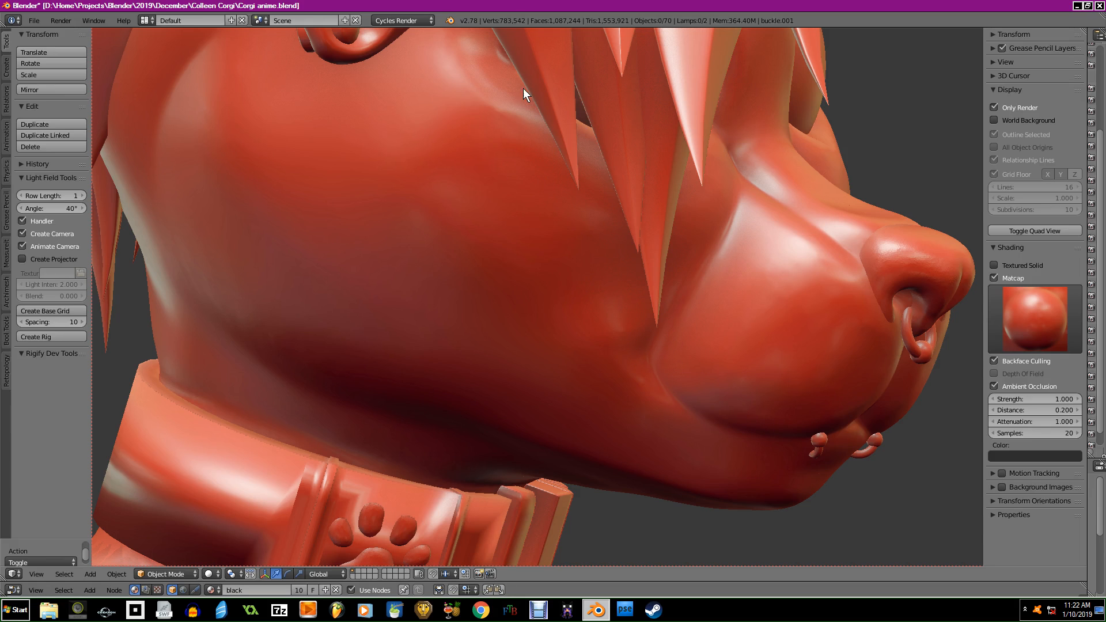
scroll(580, 313, down, 7)
middle_drag(720, 379, 624, 371)
scroll(630, 382, up, 3)
scroll(624, 371, down, 2)
Switch to the crimson matcap with a white rim and turn the bust to view its shading.
click(1036, 321)
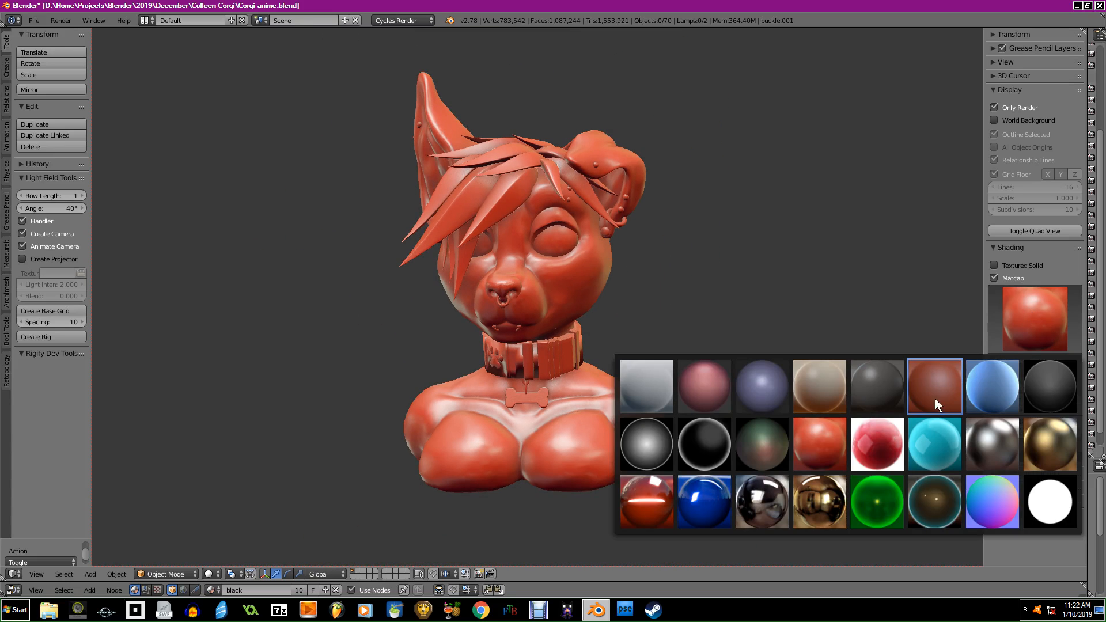
click(887, 433)
scroll(815, 400, up, 2)
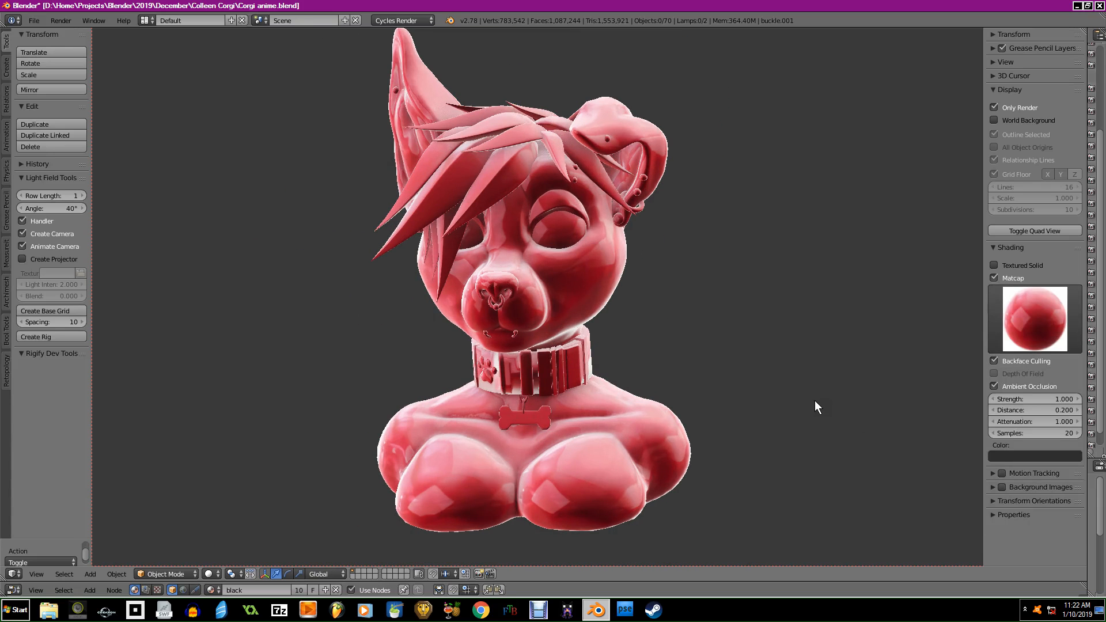
middle_drag(814, 400, 757, 417)
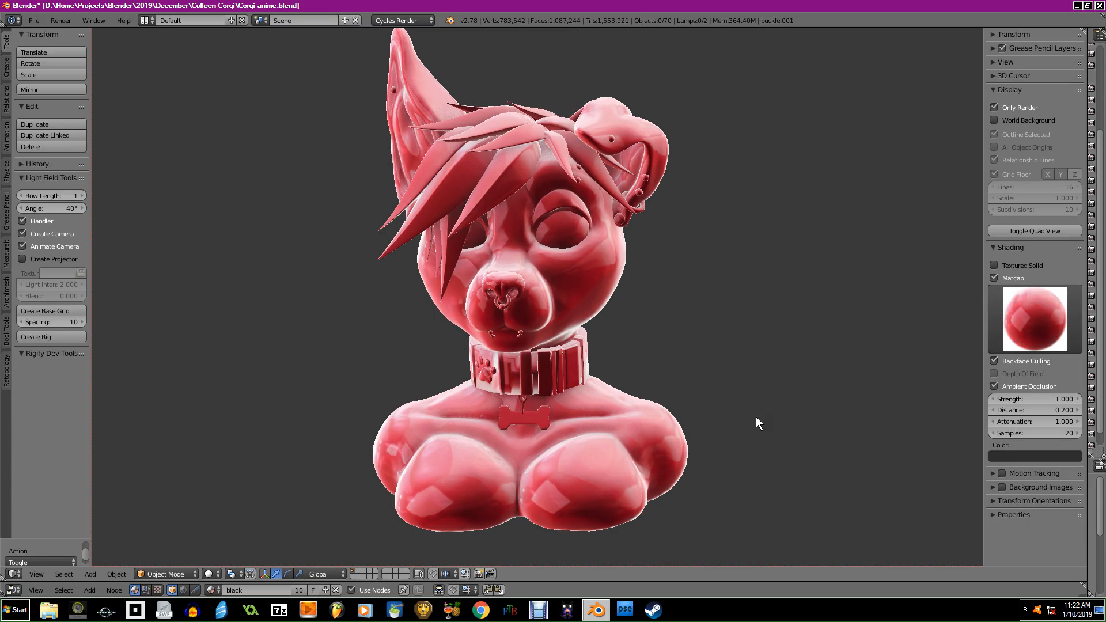
middle_drag(828, 406, 687, 416)
middle_drag(849, 395, 389, 388)
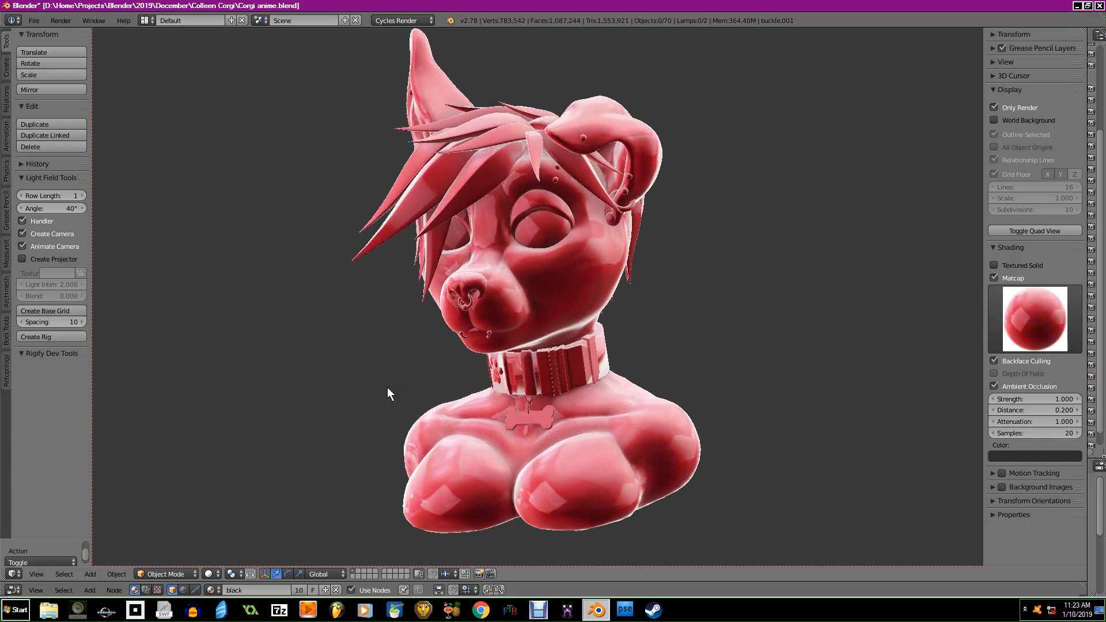
Switch to the cyan glossy matcap and view the bust from different angles.
click(1052, 301)
click(933, 443)
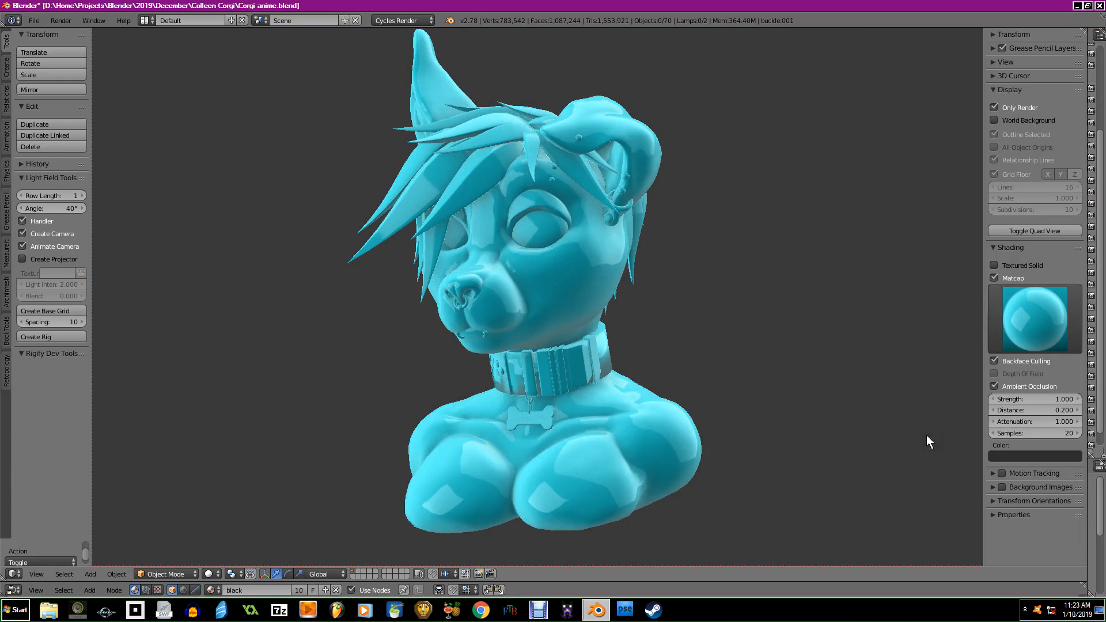
middle_drag(800, 429, 516, 434)
middle_drag(773, 400, 537, 389)
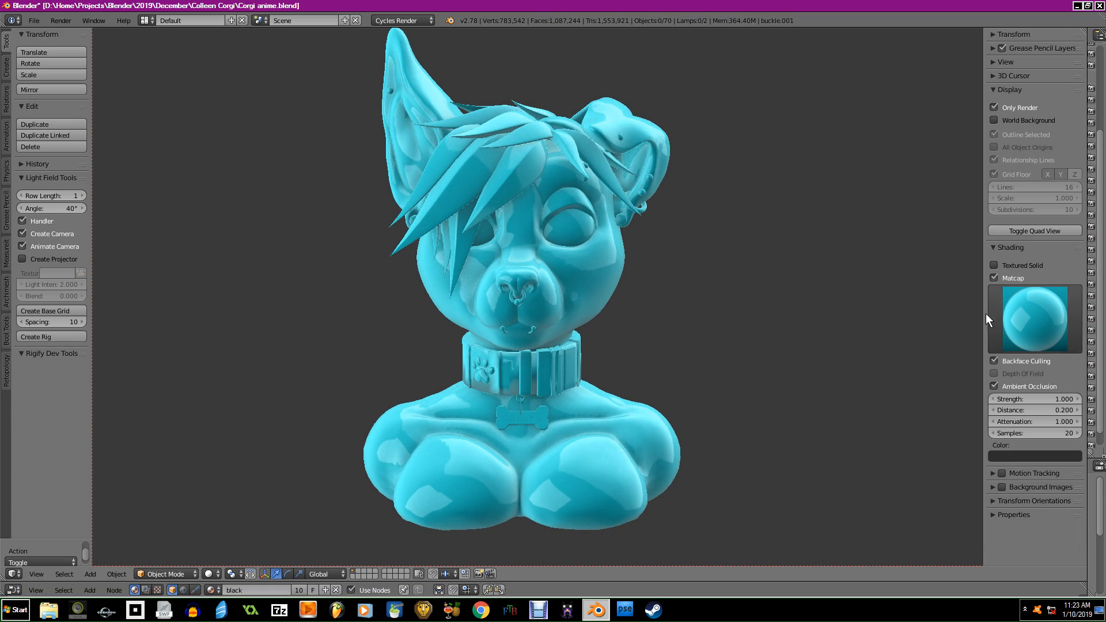
Switch to the silver metal matcap and inspect the bust all round, including the collar and piercings up close.
click(1032, 323)
click(995, 443)
middle_drag(916, 411, 808, 418)
scroll(704, 345, up, 3)
middle_drag(702, 361, 708, 321)
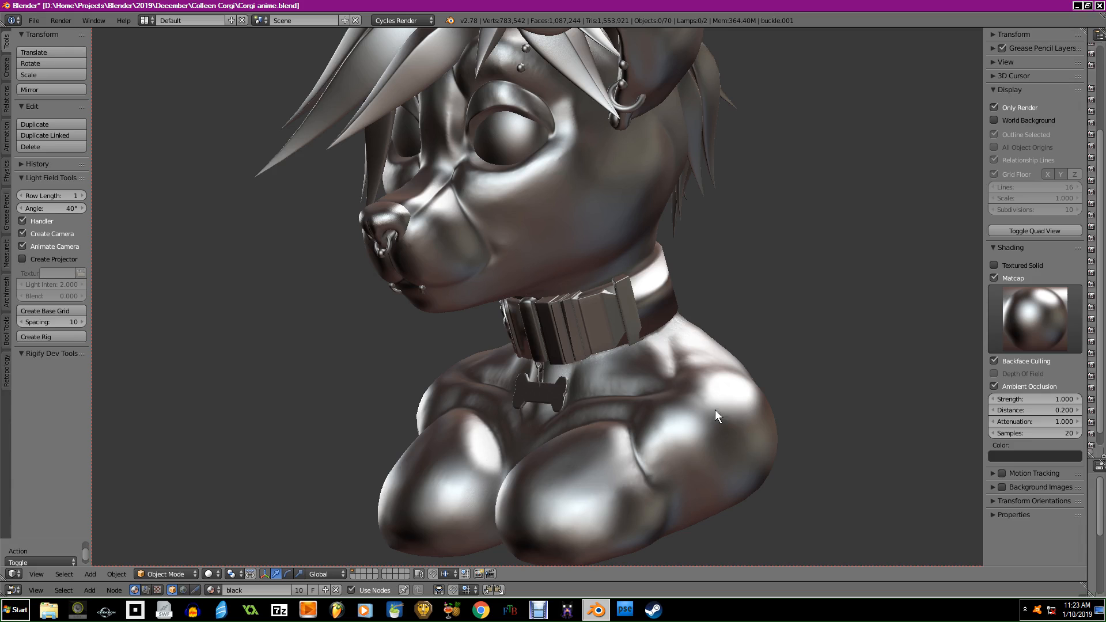
middle_drag(876, 385, 850, 360)
scroll(850, 360, up, 5)
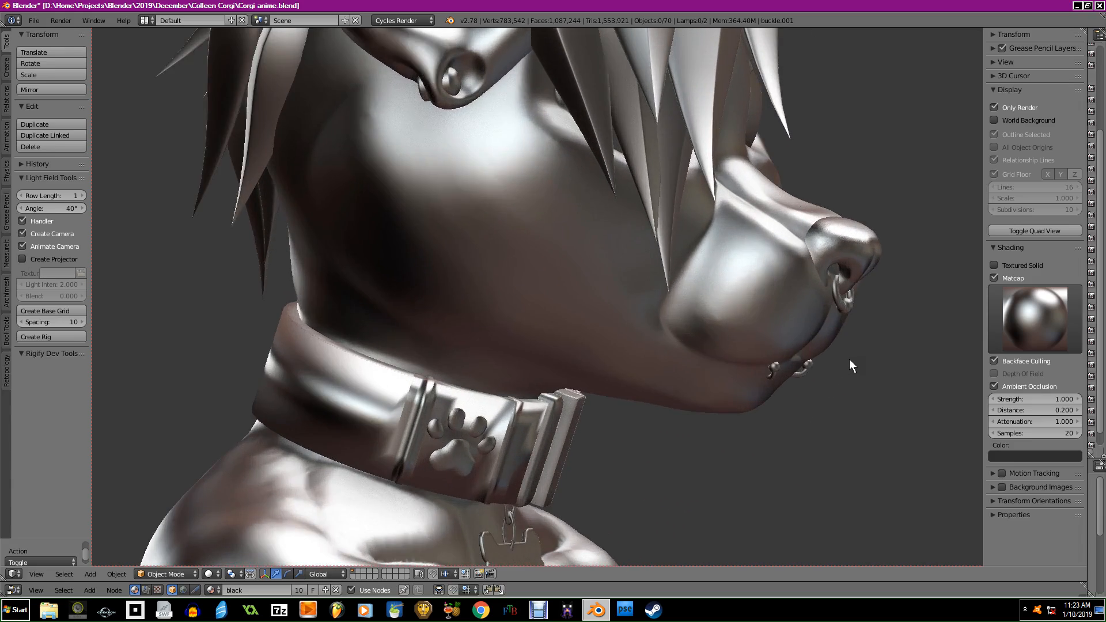
scroll(802, 333, down, 2)
scroll(764, 349, down, 5)
middle_drag(612, 308, 928, 284)
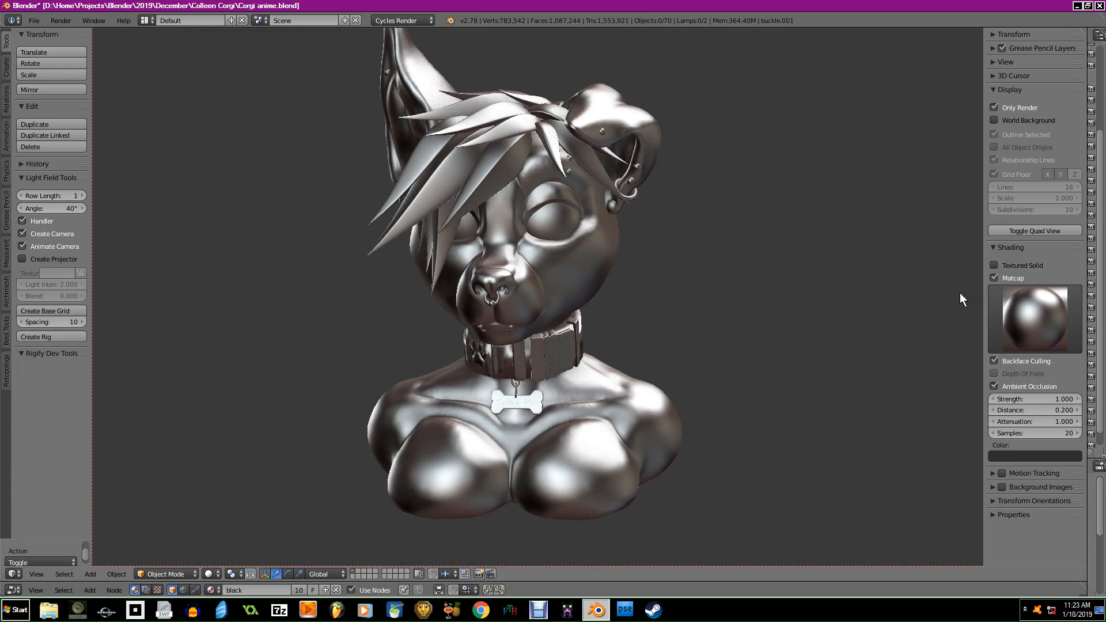
Switch to the brushed gold matcap and turn the bust to view it.
click(1036, 320)
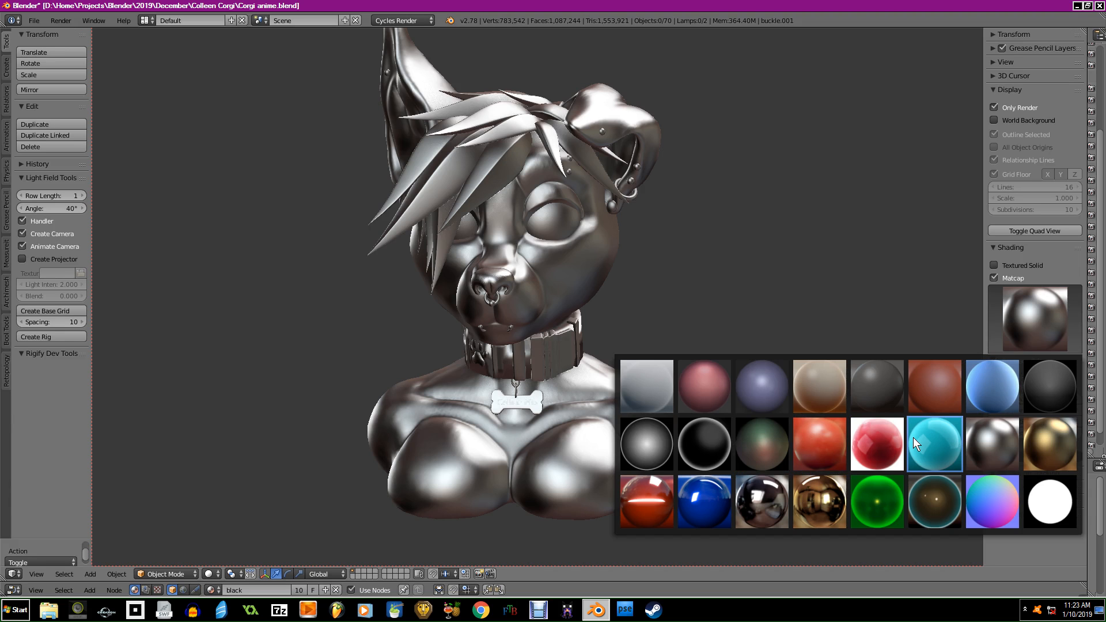
click(1046, 439)
middle_drag(1010, 435, 890, 363)
Switch to the shiny dark red matcap with a horizontal highlight and rotate around the bust.
click(1038, 319)
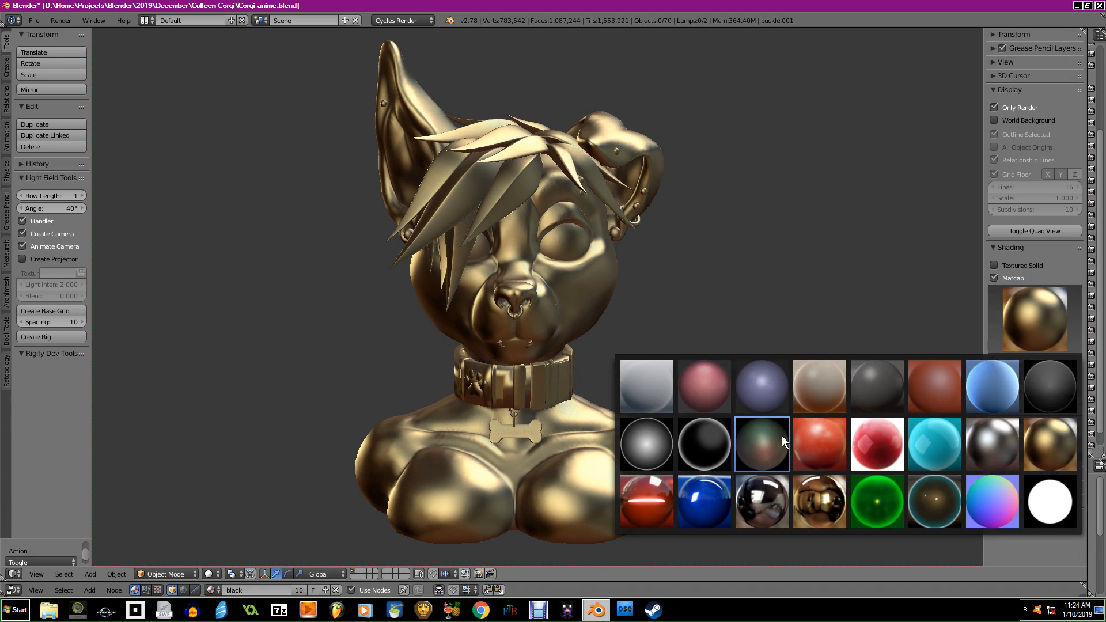
click(663, 493)
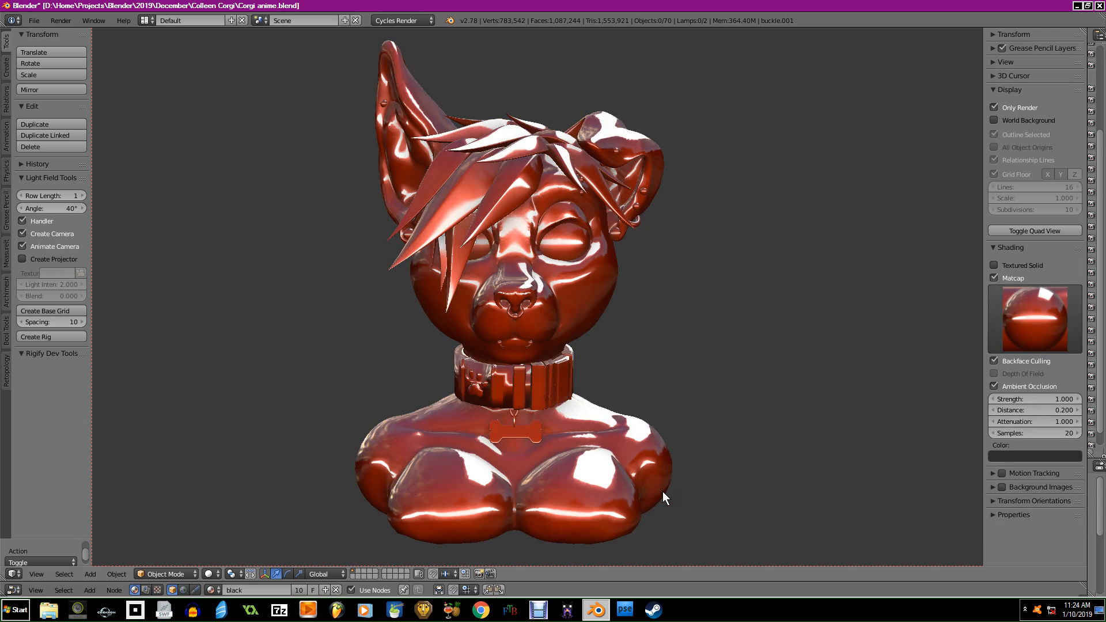
middle_drag(849, 415, 325, 417)
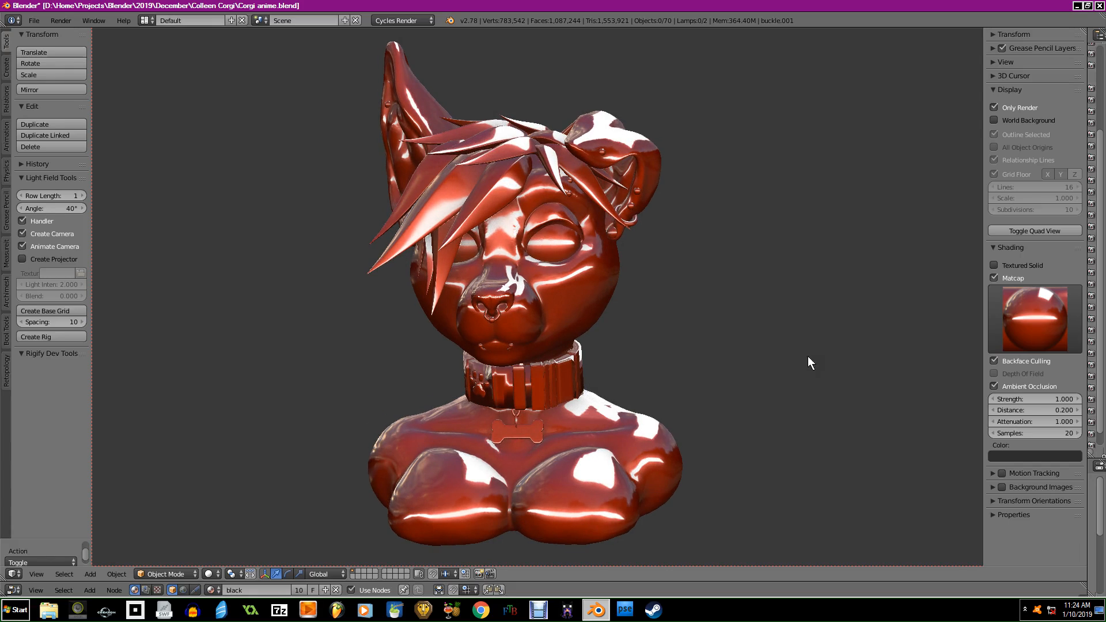
Switch to the shiny deep blue matcap and view the bust from the sides and above.
click(1021, 307)
click(714, 495)
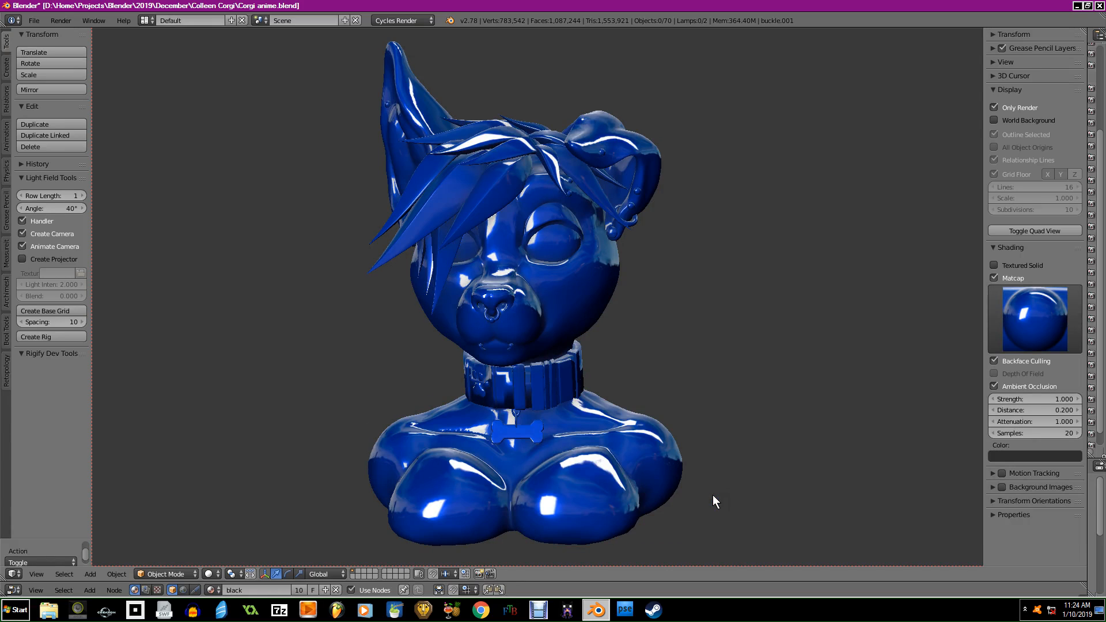
middle_drag(876, 476, 544, 483)
middle_drag(421, 472, 607, 400)
Switch to the reflective chrome matcap and examine the bust from several angles and close up on the face.
click(1014, 324)
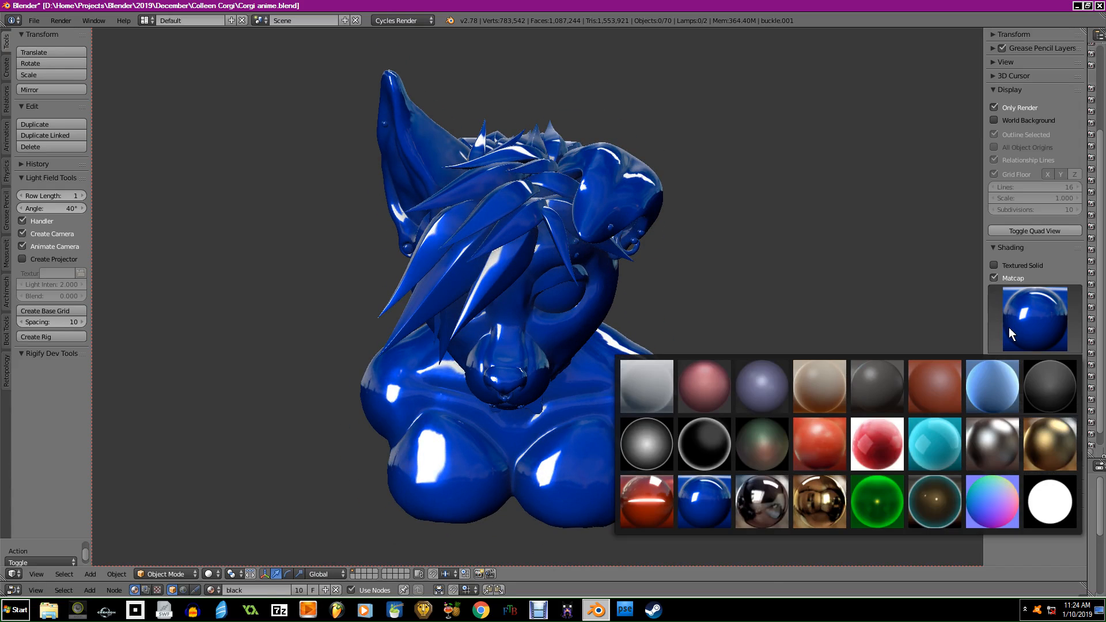
click(760, 500)
middle_drag(759, 500, 770, 441)
middle_drag(822, 482, 796, 448)
scroll(752, 288, up, 4)
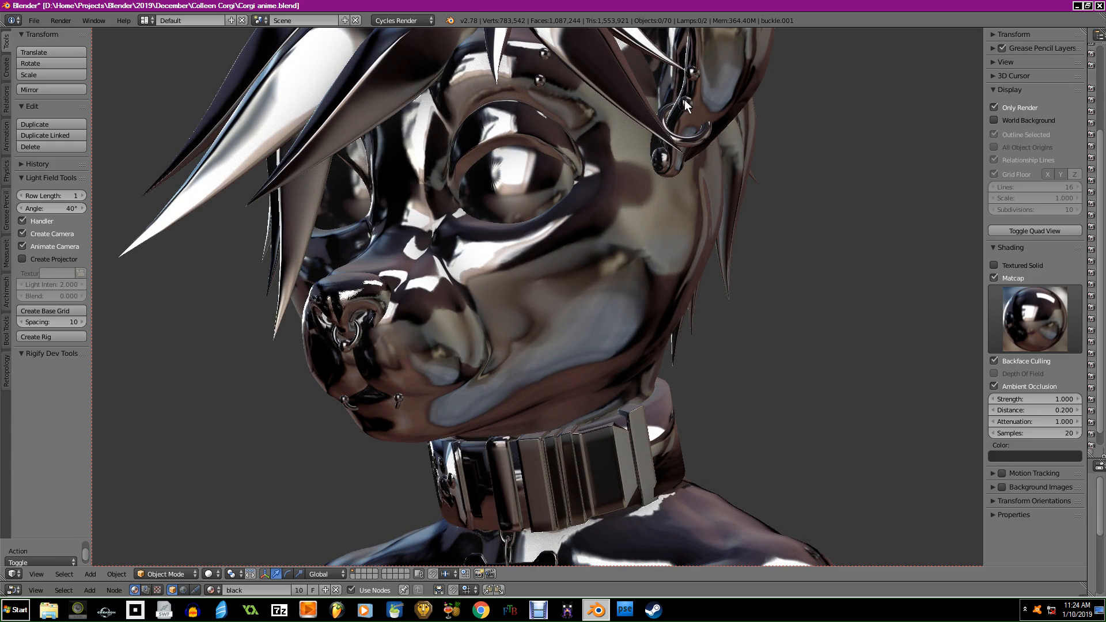
scroll(647, 395, down, 5)
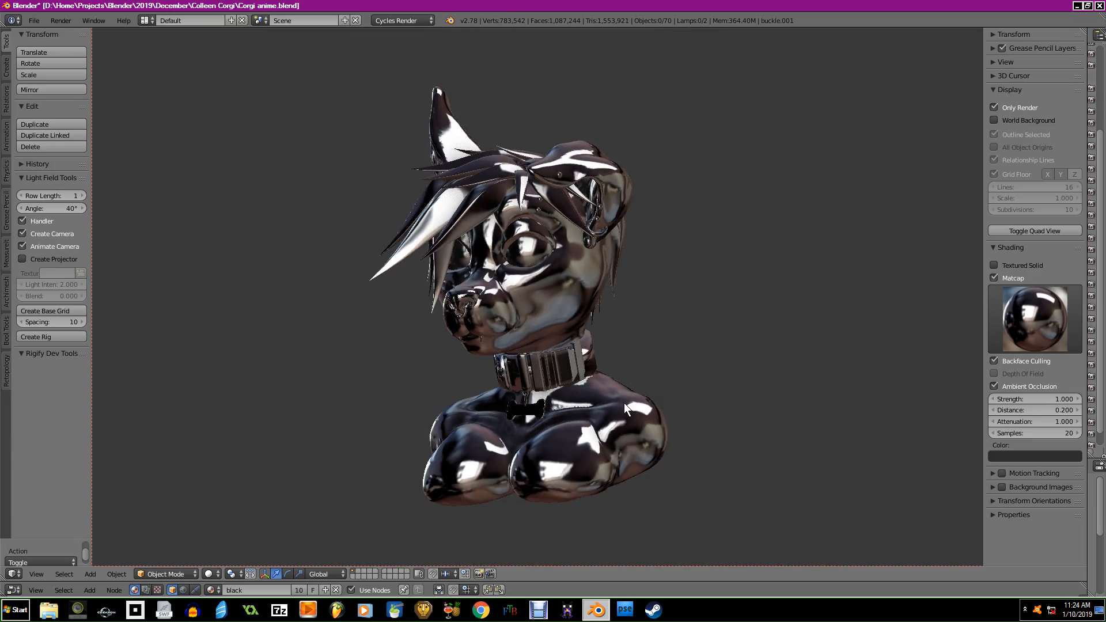
mouse_move(612, 367)
middle_down()
mouse_move(666, 358)
mouse_move(651, 360)
mouse_move(661, 365)
mouse_move(652, 380)
mouse_move(676, 361)
mouse_move(671, 337)
mouse_move(652, 366)
mouse_move(614, 376)
mouse_move(640, 347)
mouse_move(693, 351)
middle_up()
scroll(670, 340, up, 5)
scroll(664, 357, up, 3)
scroll(642, 344, down, 6)
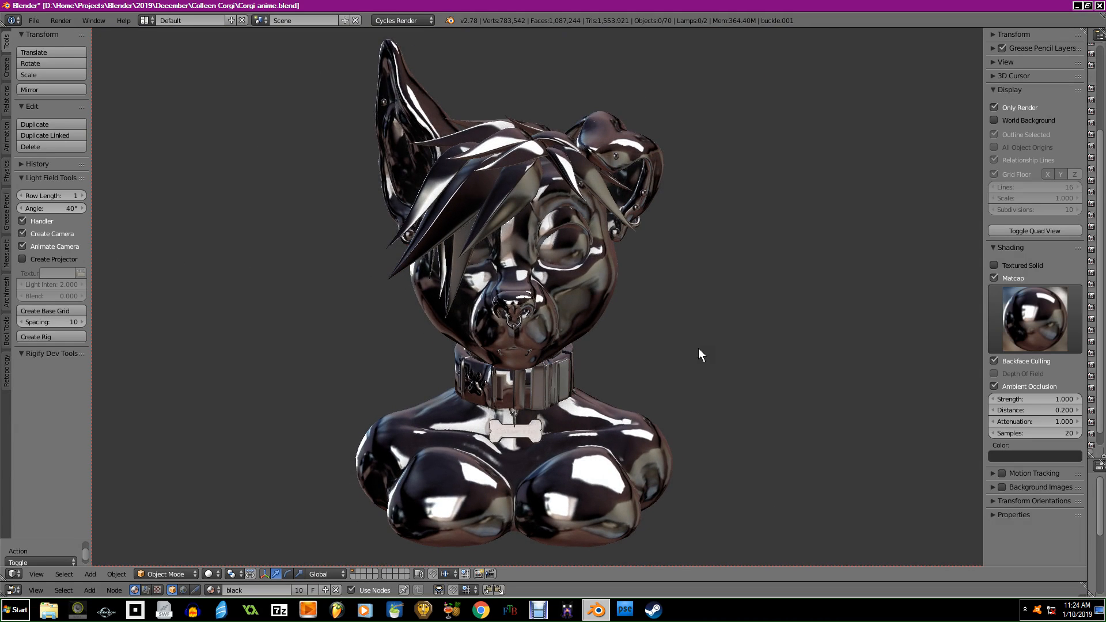
Set the viewport shading to Material and bring the corgi's muzzle into close view.
click(209, 574)
click(227, 510)
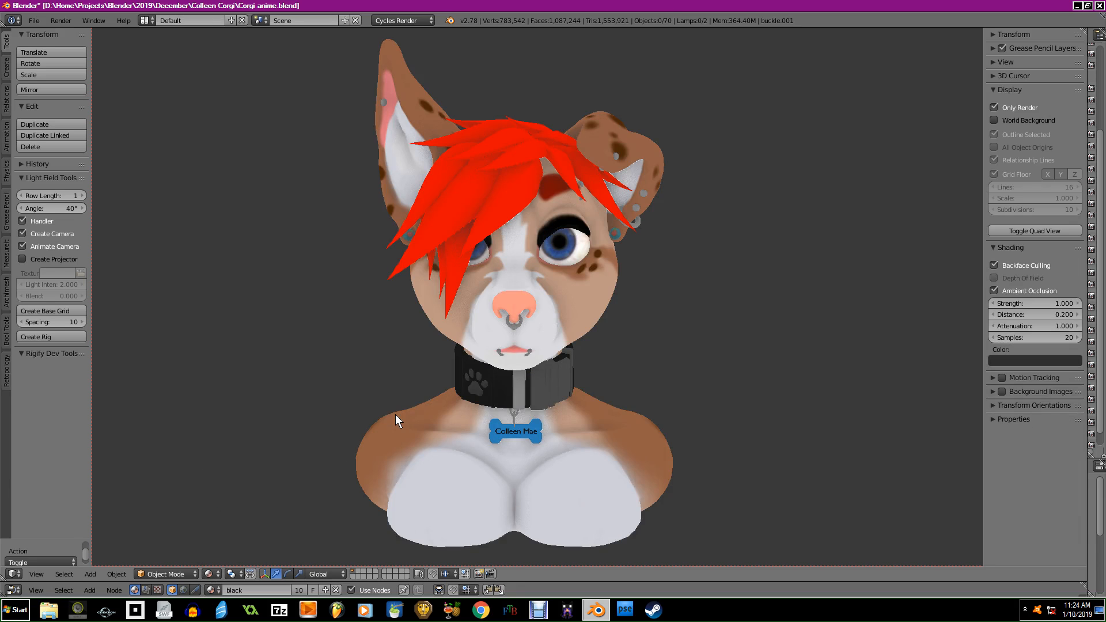
scroll(465, 383, up, 8)
Enlarge the object properties area and set the nose ring ball's maximum draw type to Solid.
right_click(456, 401)
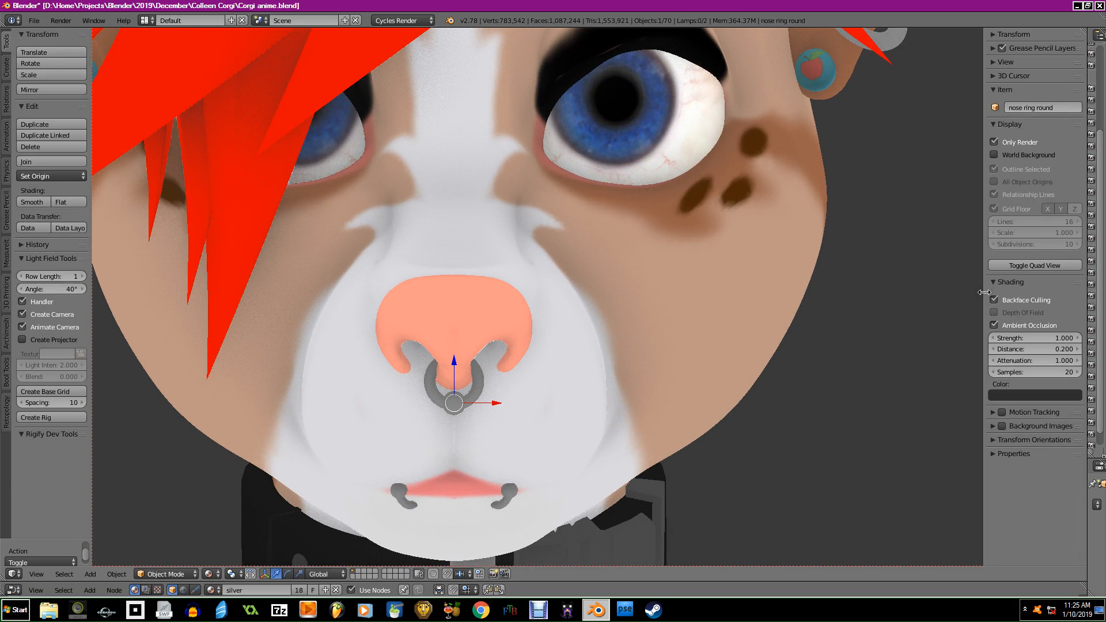
drag(1088, 295, 940, 299)
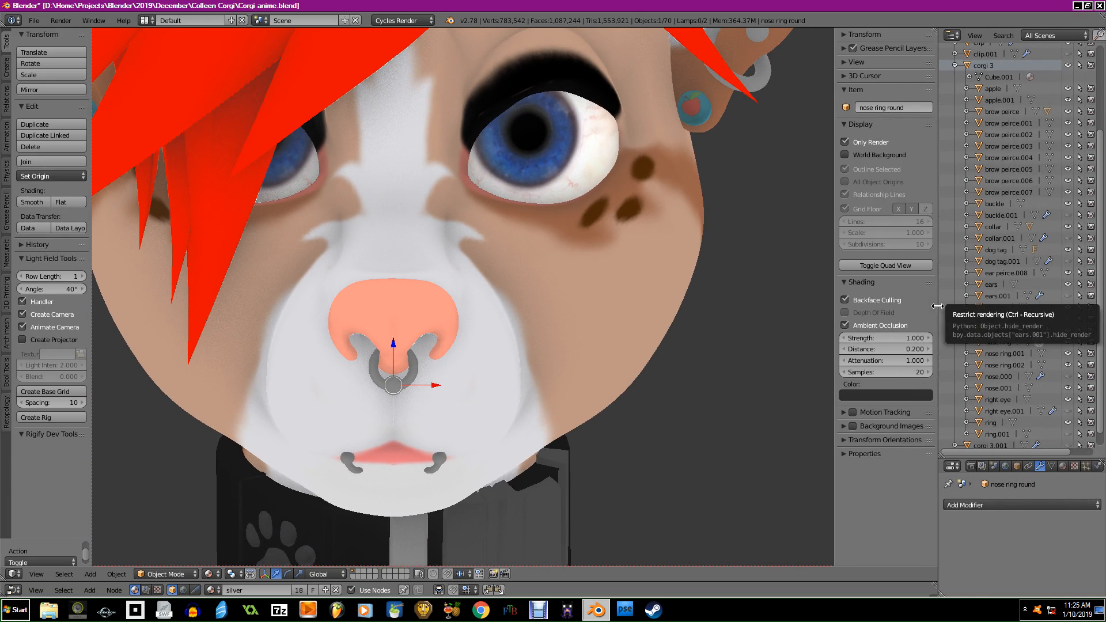
drag(974, 459, 975, 301)
click(1018, 312)
scroll(1024, 449, down, 6)
scroll(1023, 461, down, 3)
click(1008, 483)
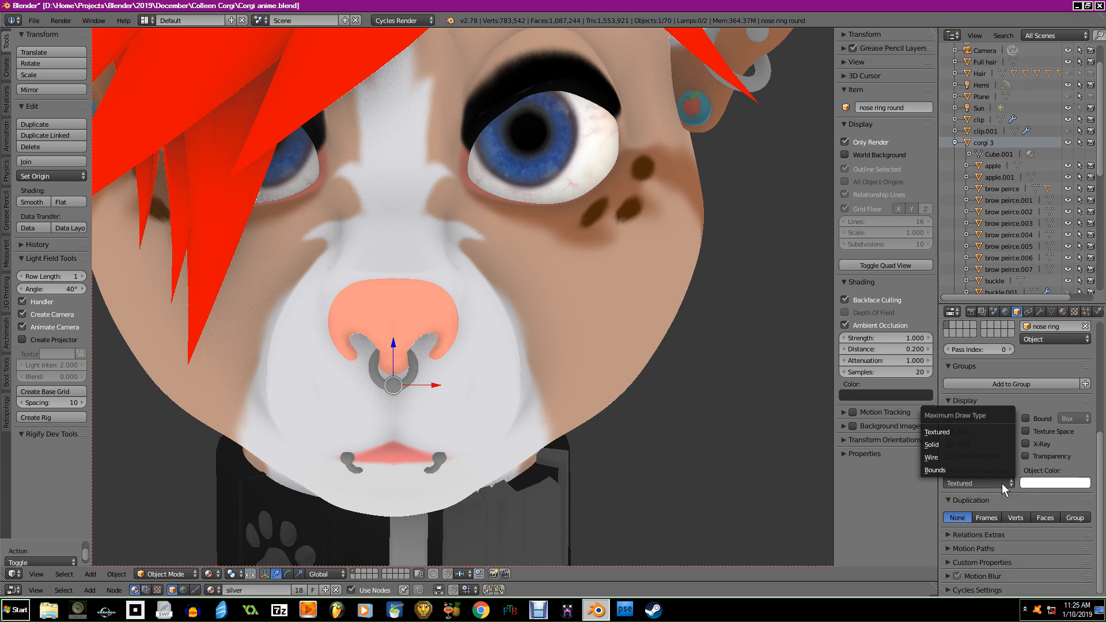
click(939, 445)
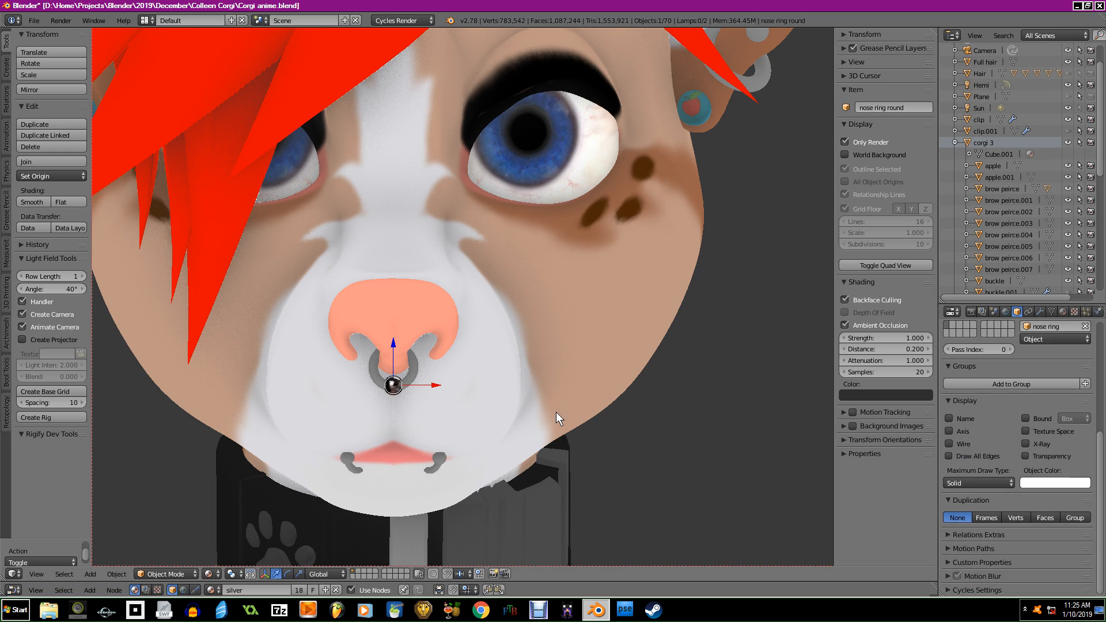
Try the Solid maximum draw type on the corgi 3 body, and return it to Textured.
right_click(621, 400)
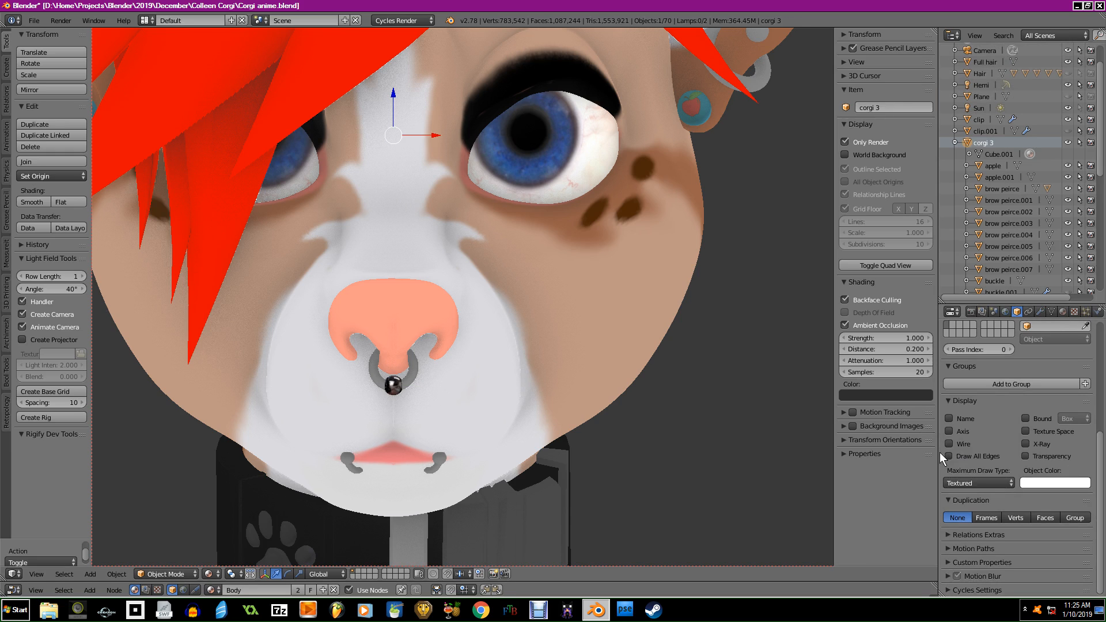
click(995, 486)
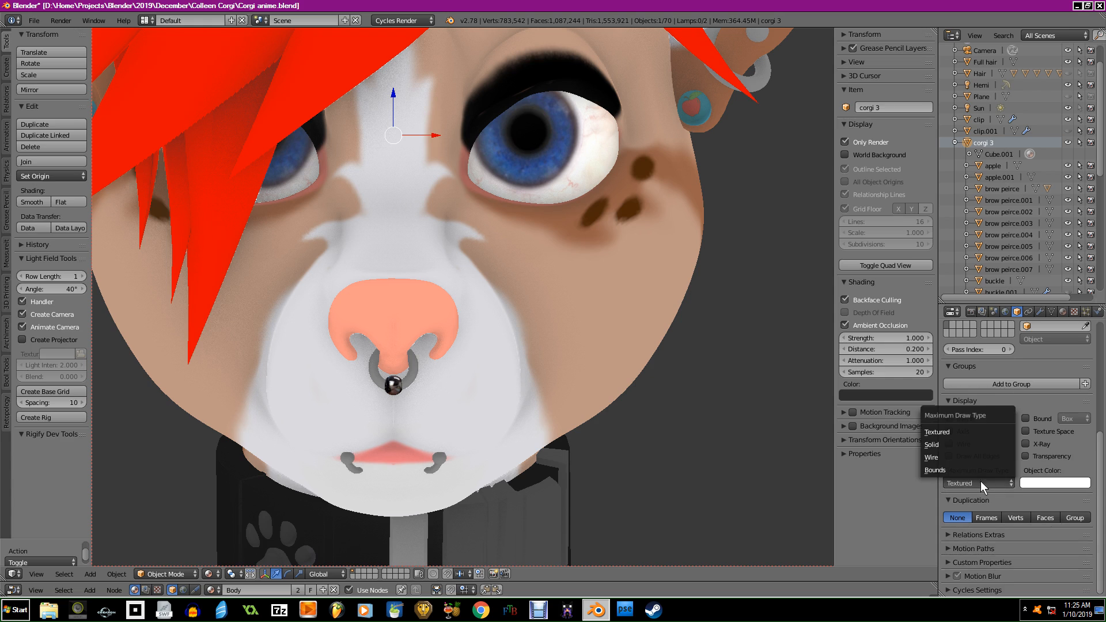
click(936, 448)
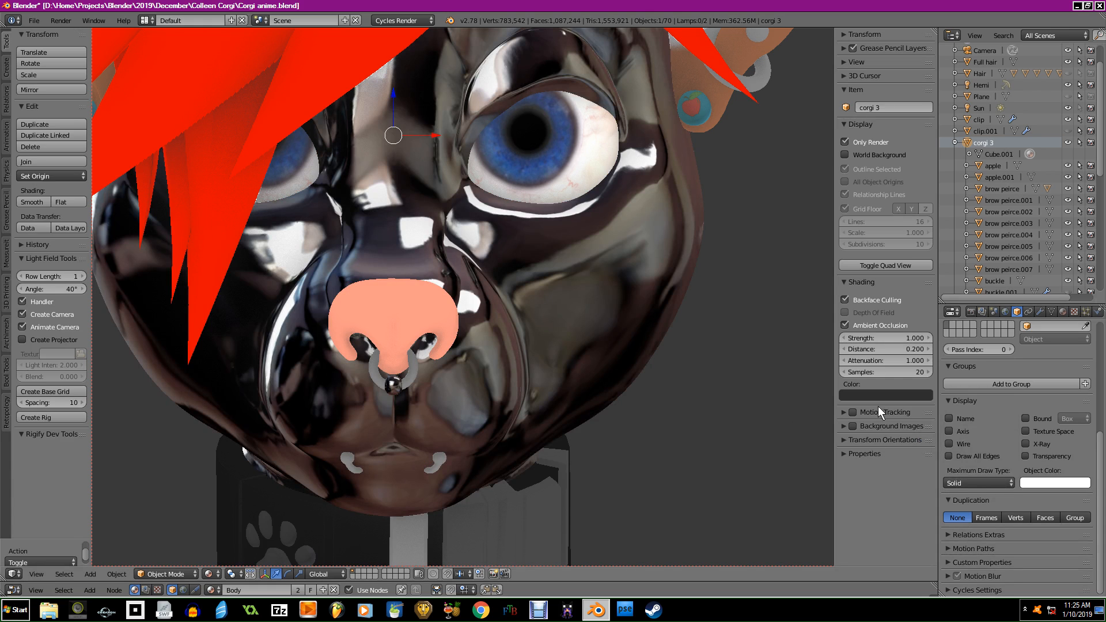
click(970, 477)
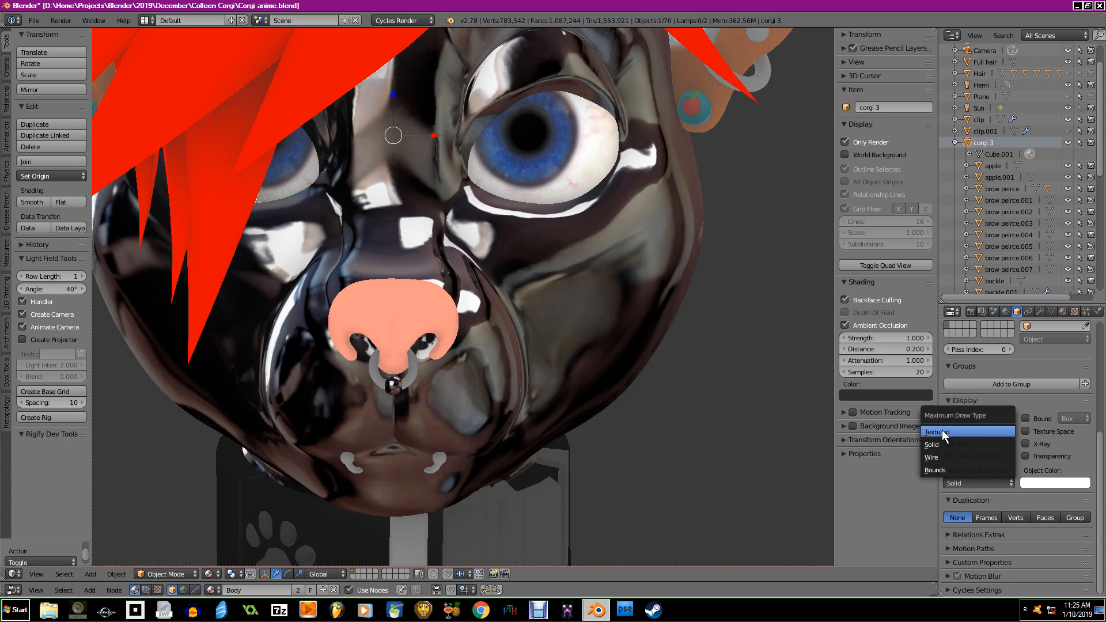
click(942, 430)
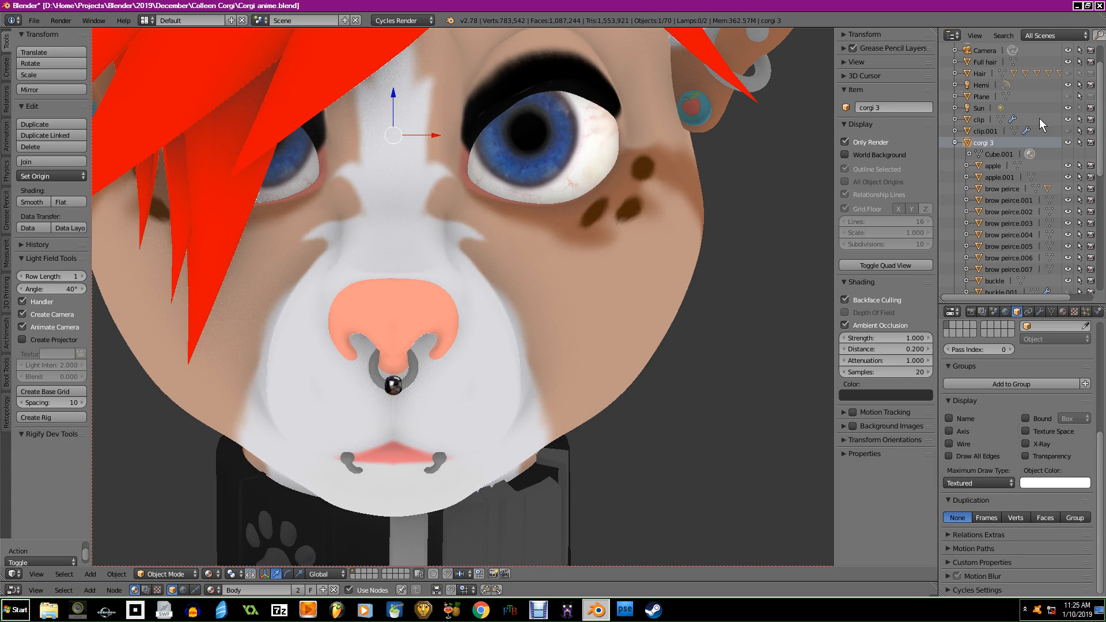
Make the corgi 3 body unselectable and set the nose ring's maximum draw type to Solid.
click(1079, 142)
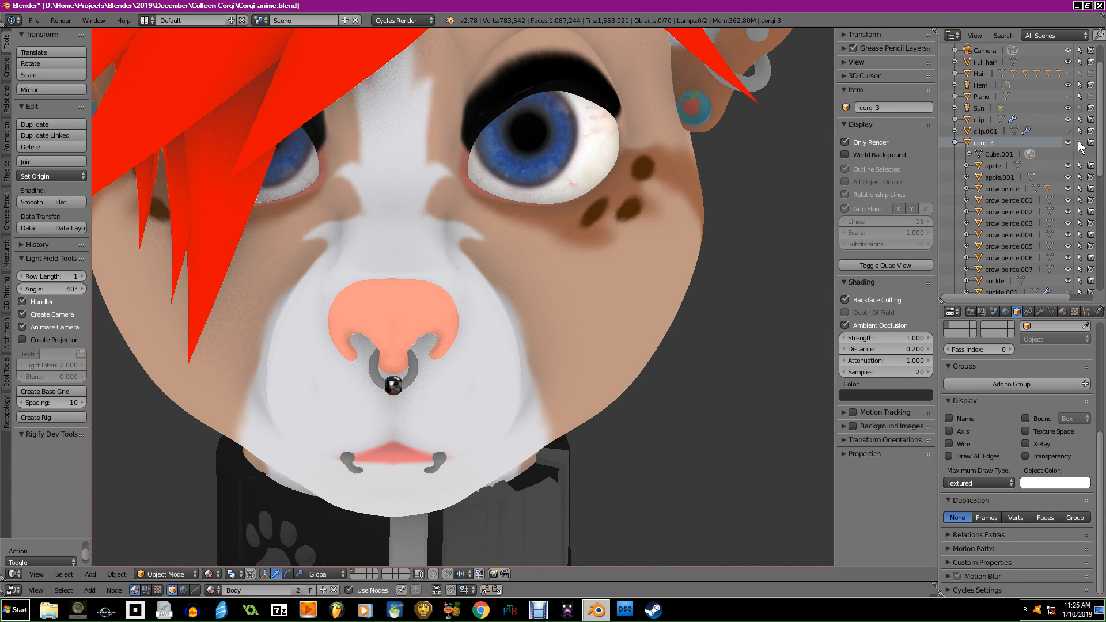
right_click(410, 383)
click(967, 484)
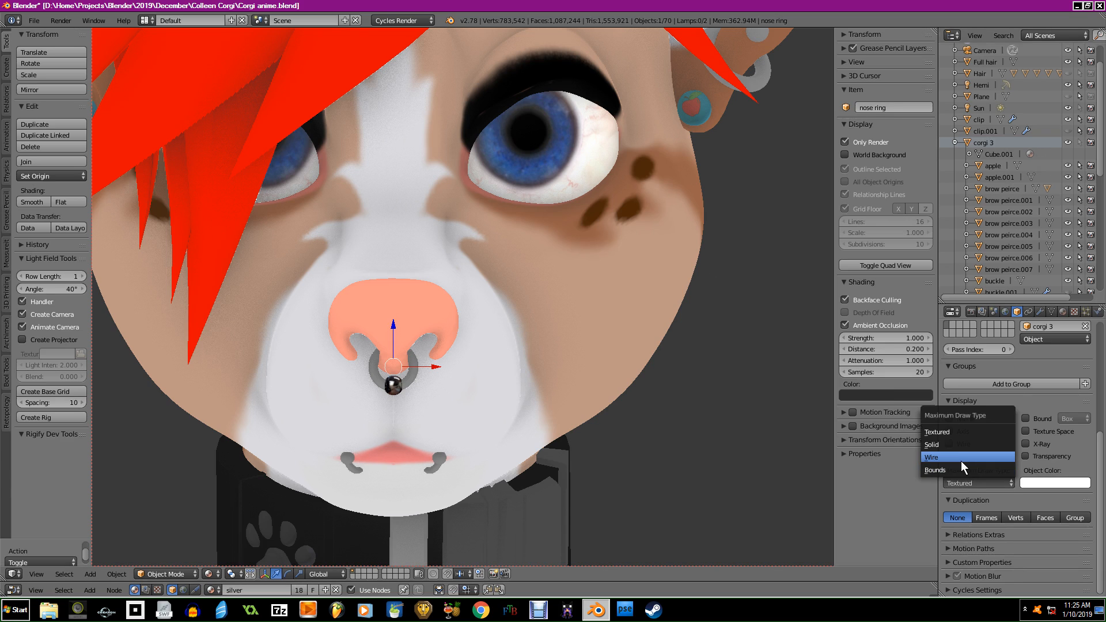
click(956, 442)
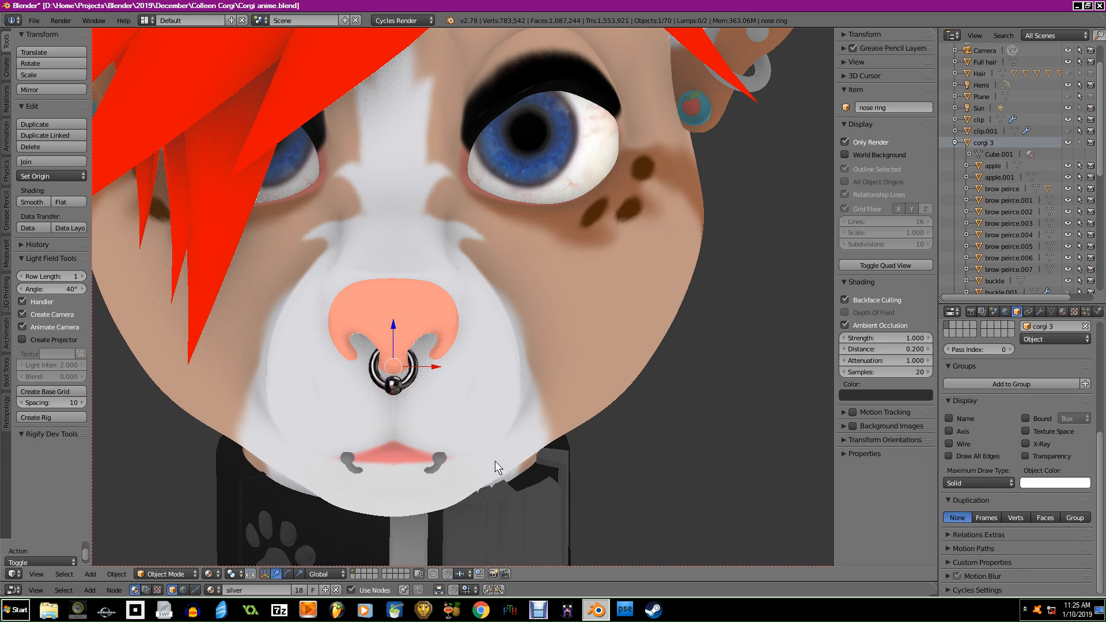
Try the Solid maximum draw type on the collar, and return it to Textured.
right_click(439, 458)
click(982, 484)
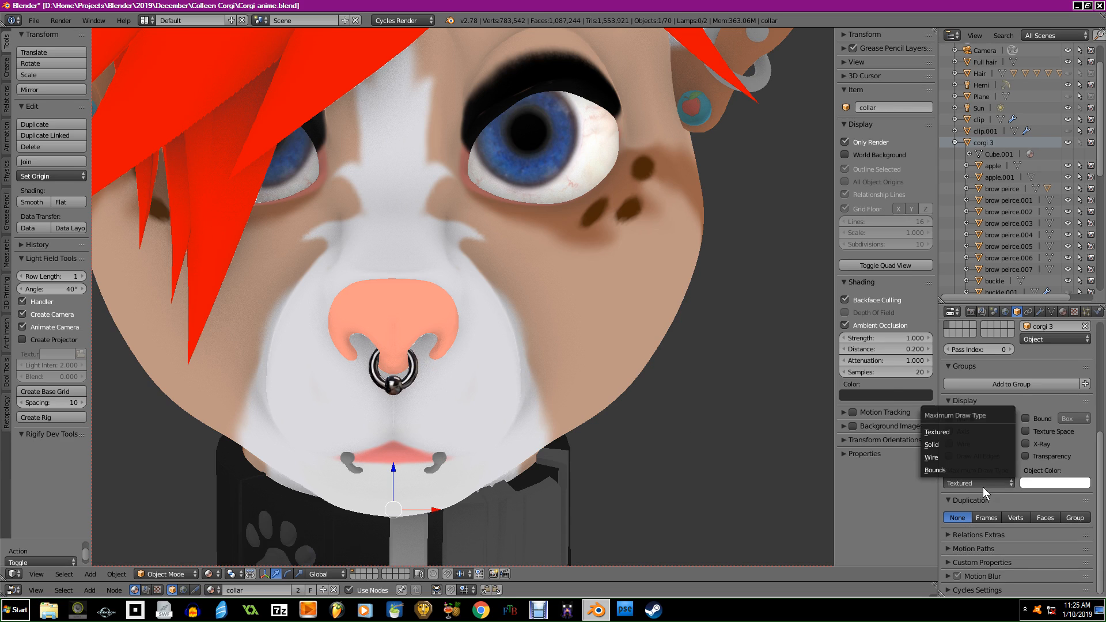
click(940, 443)
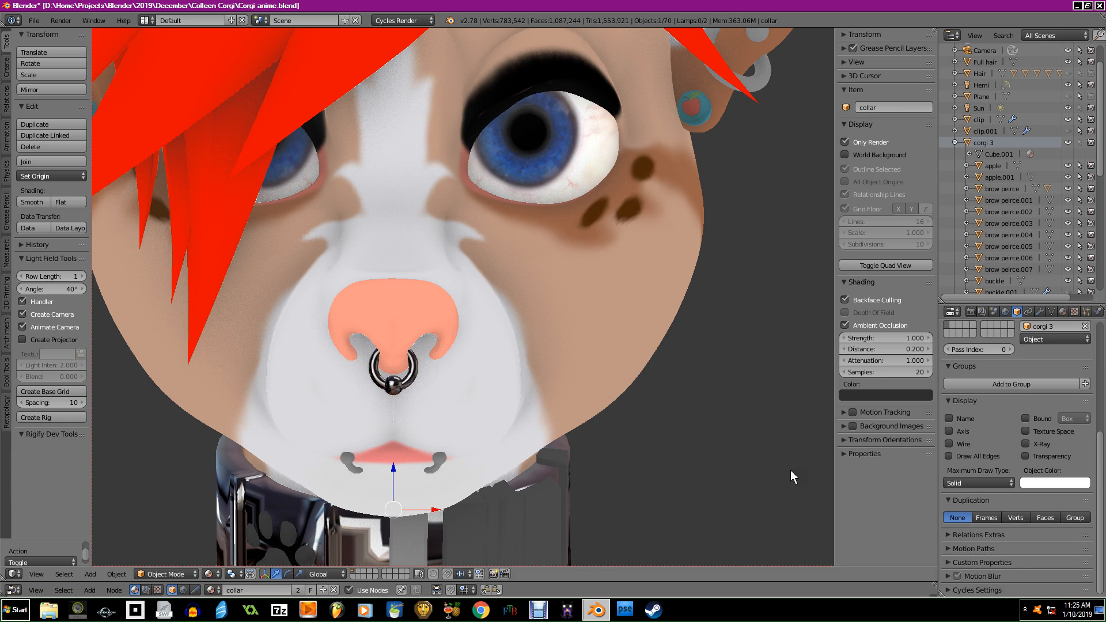
click(970, 482)
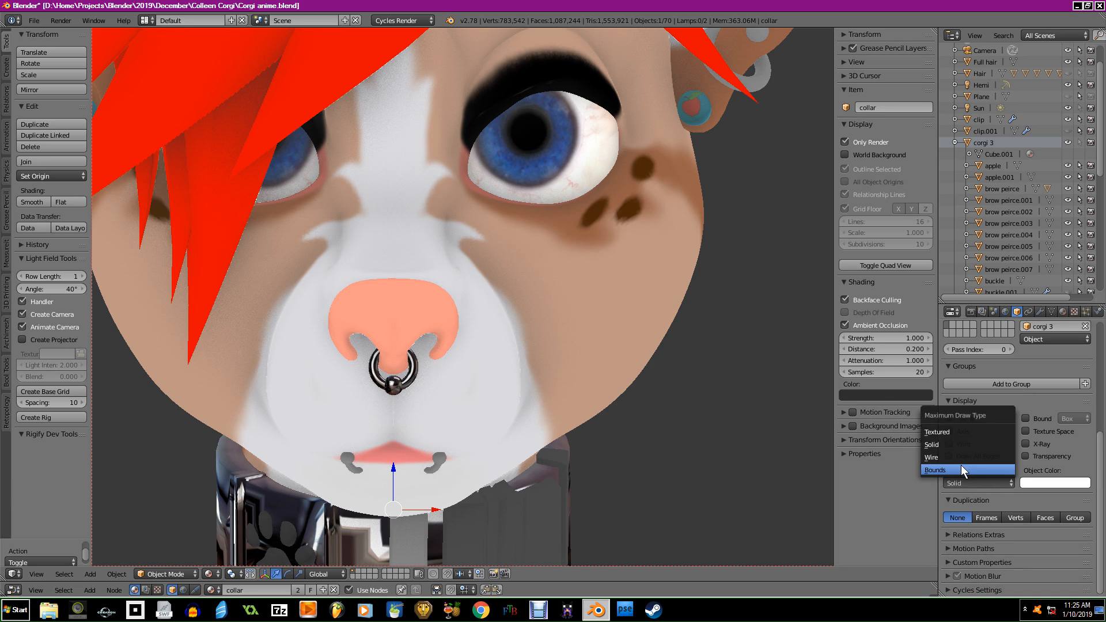
click(949, 434)
Set the viewport shading to Wireframe and the mouth rings' maximum draw type to Solid.
middle_drag(589, 478, 582, 431)
right_click(454, 299)
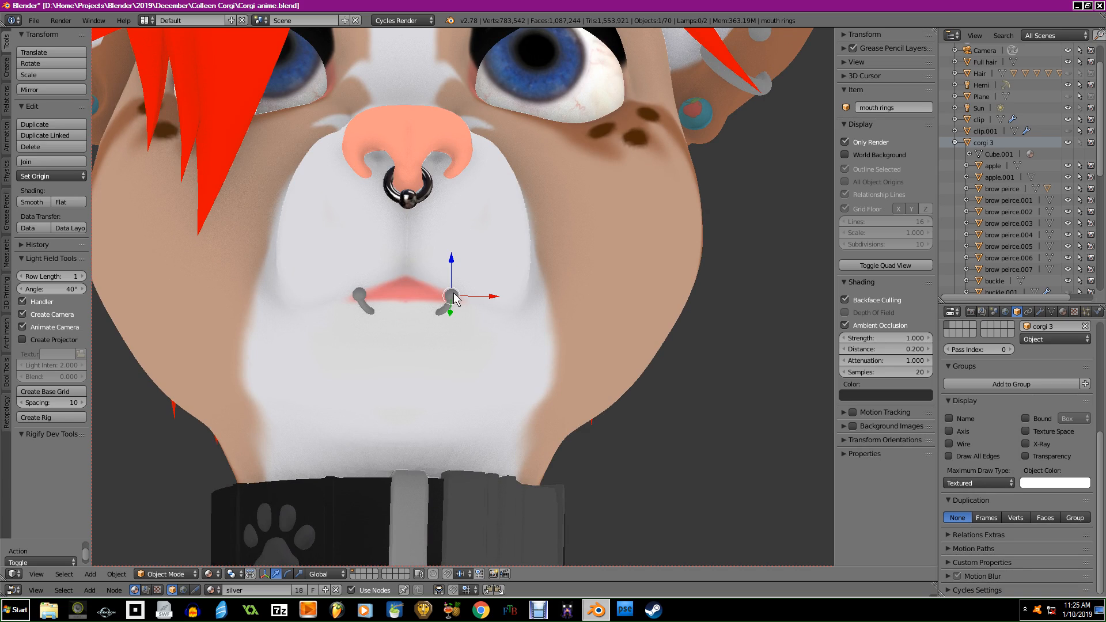
click(209, 573)
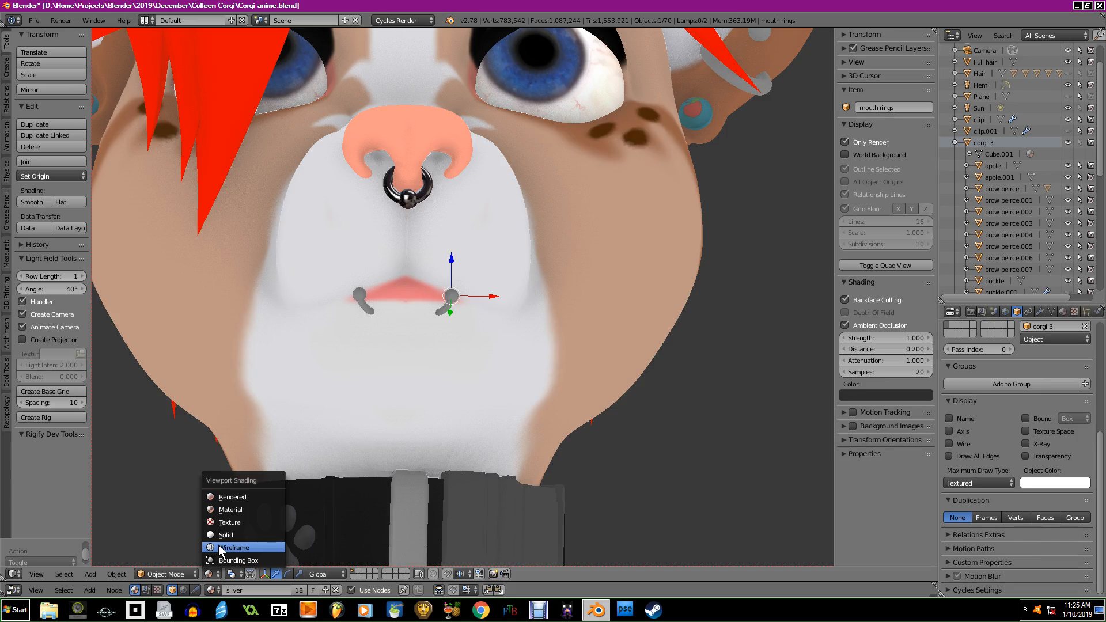
click(219, 545)
click(984, 481)
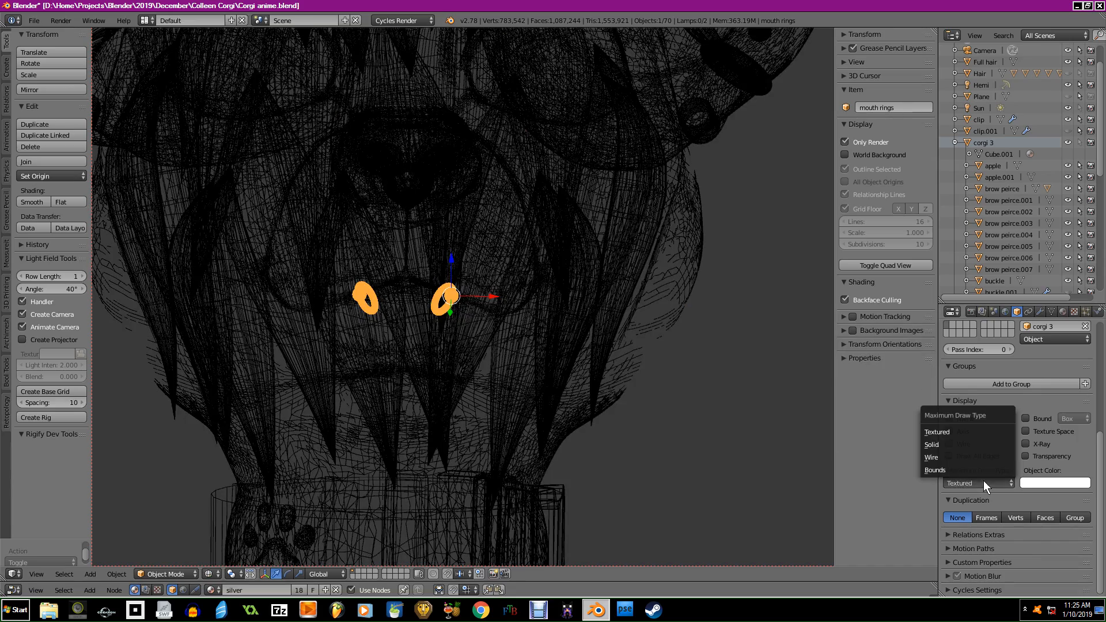
click(933, 449)
Set the maximum draw type of the large ring in the folded ear to Solid.
shift+scroll(668, 251, up, 3)
middle_drag(669, 251, 593, 309)
scroll(593, 309, up, 2)
right_click(582, 292)
right_click(552, 315)
right_click(562, 319)
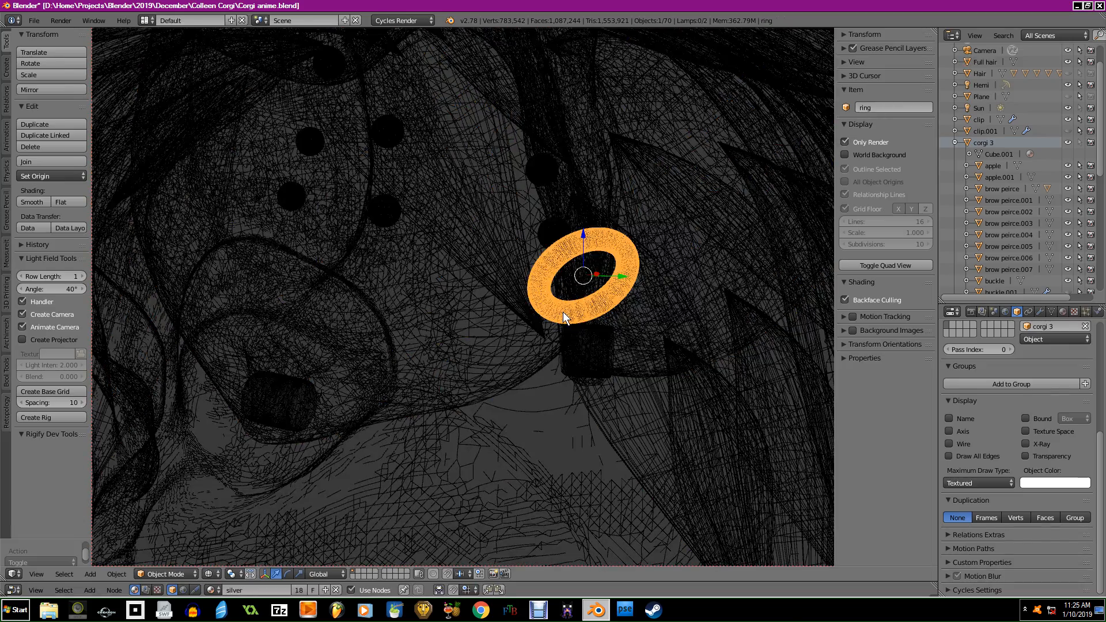
click(991, 482)
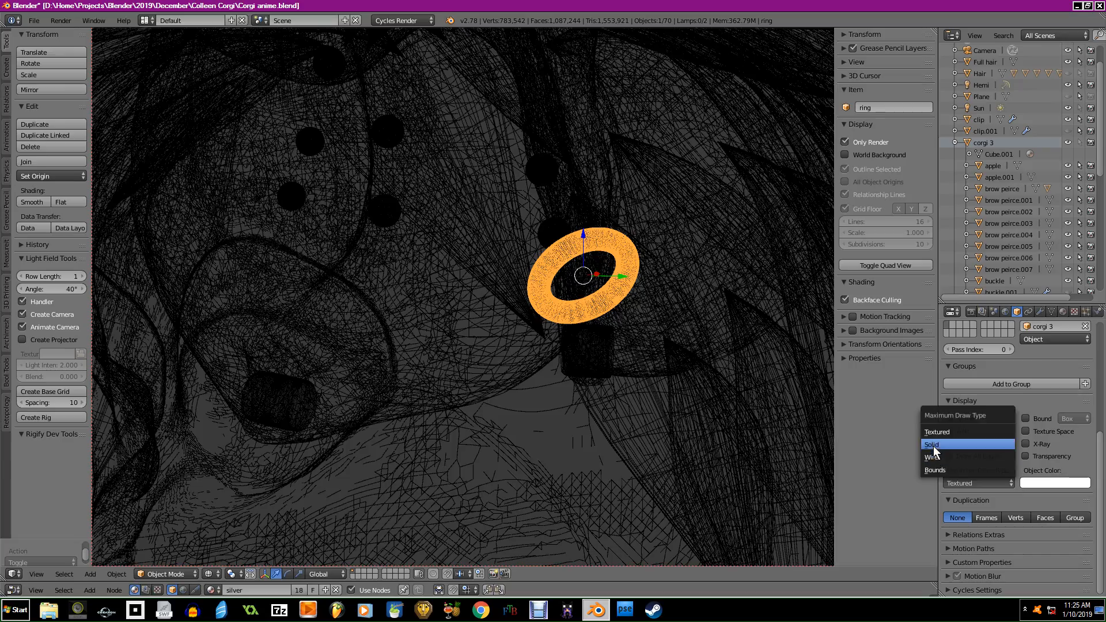
click(935, 446)
Make the Full hair and ears objects unselectable so they do not block picking the piercings.
right_click(540, 156)
middle_drag(540, 157, 491, 301)
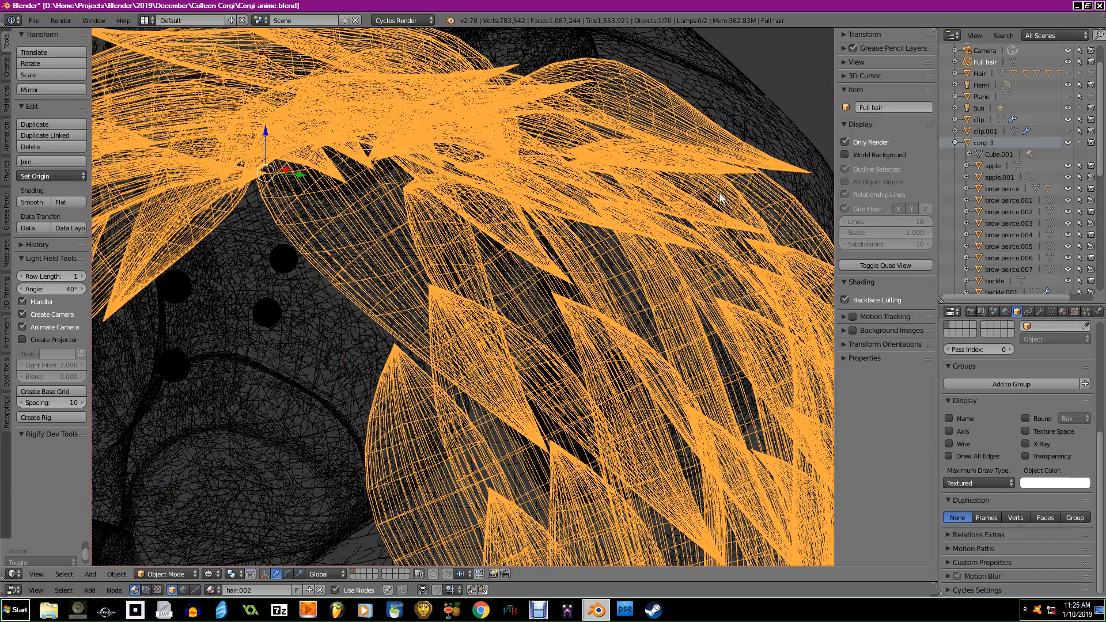
scroll(1064, 118, up, 2)
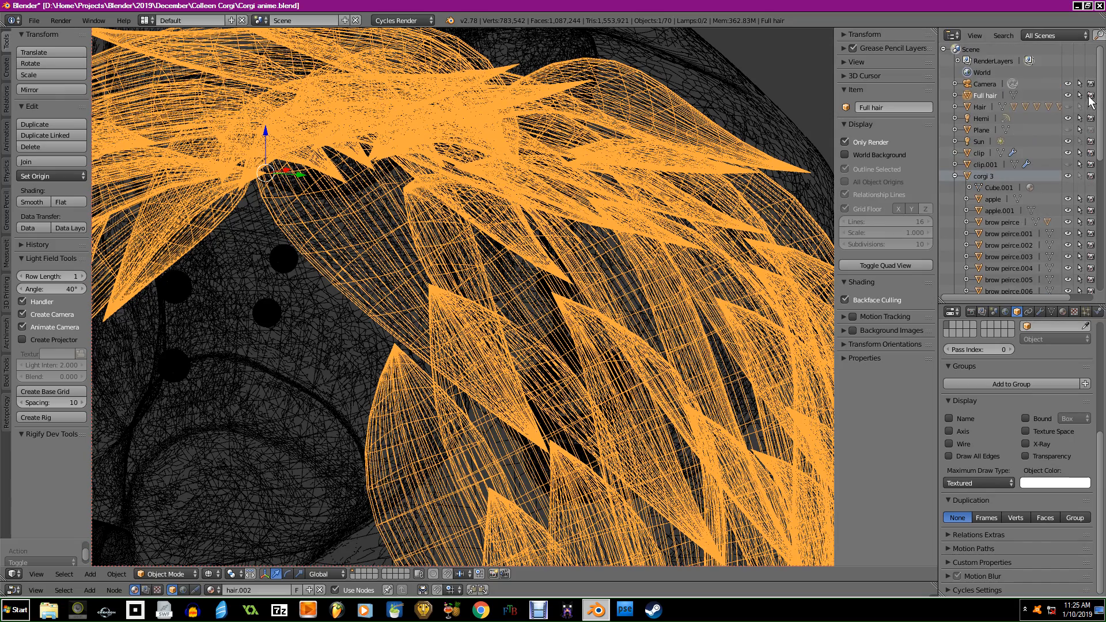
click(1080, 96)
right_click(762, 276)
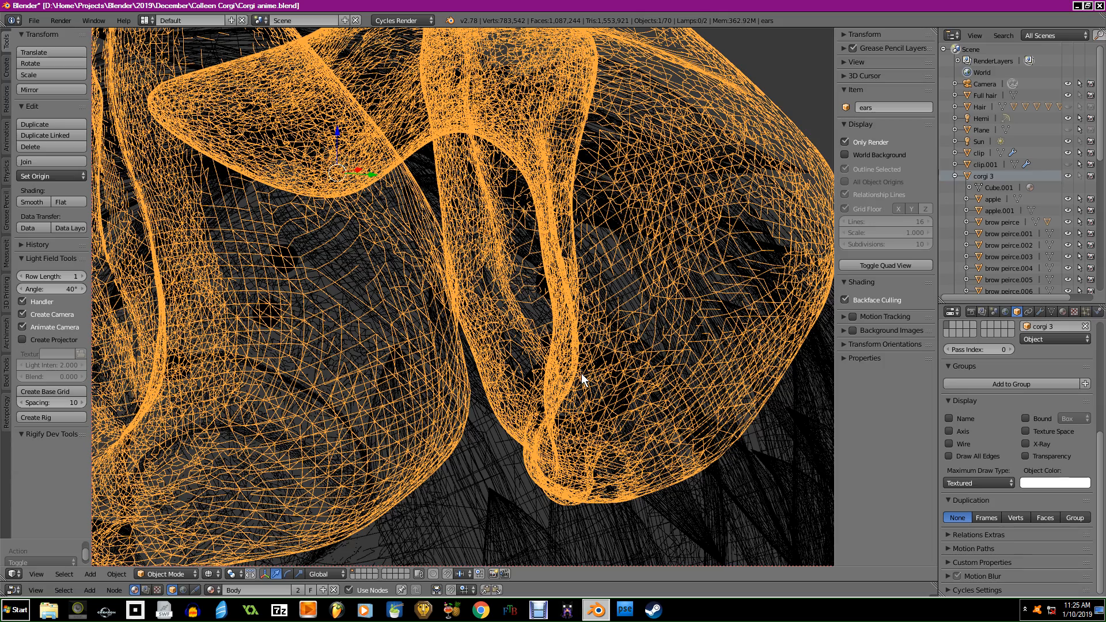
scroll(1051, 198, down, 8)
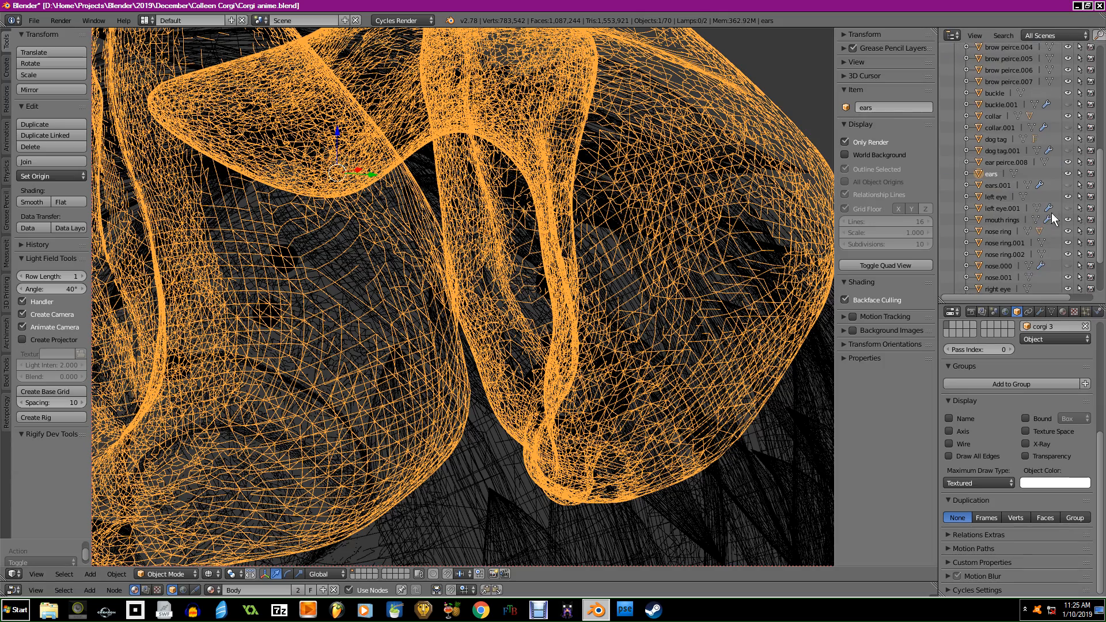
click(1081, 173)
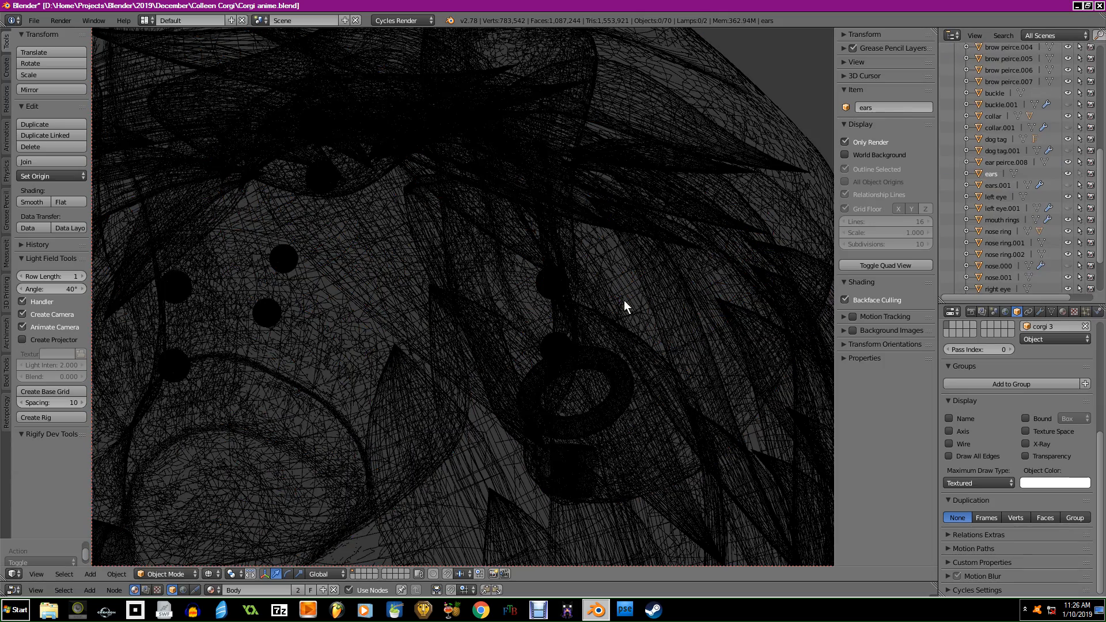
Set the maximum draw type of the two studs above the ear ring, brow peirce.001 and brow peirce.002, to Solid.
right_click(555, 347)
click(1012, 484)
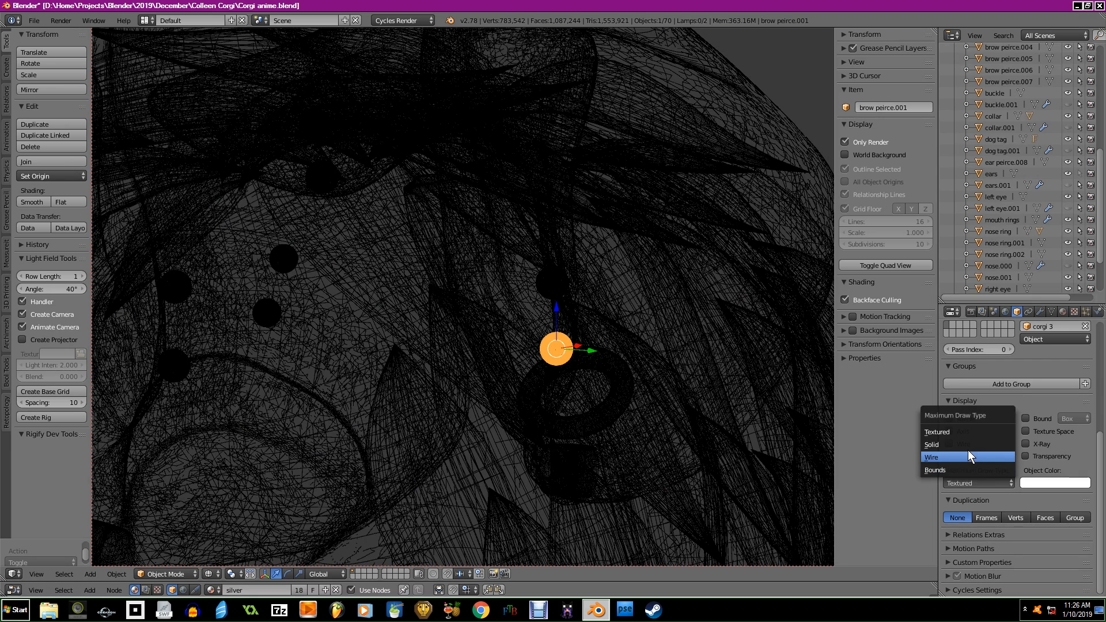
click(959, 449)
right_click(554, 283)
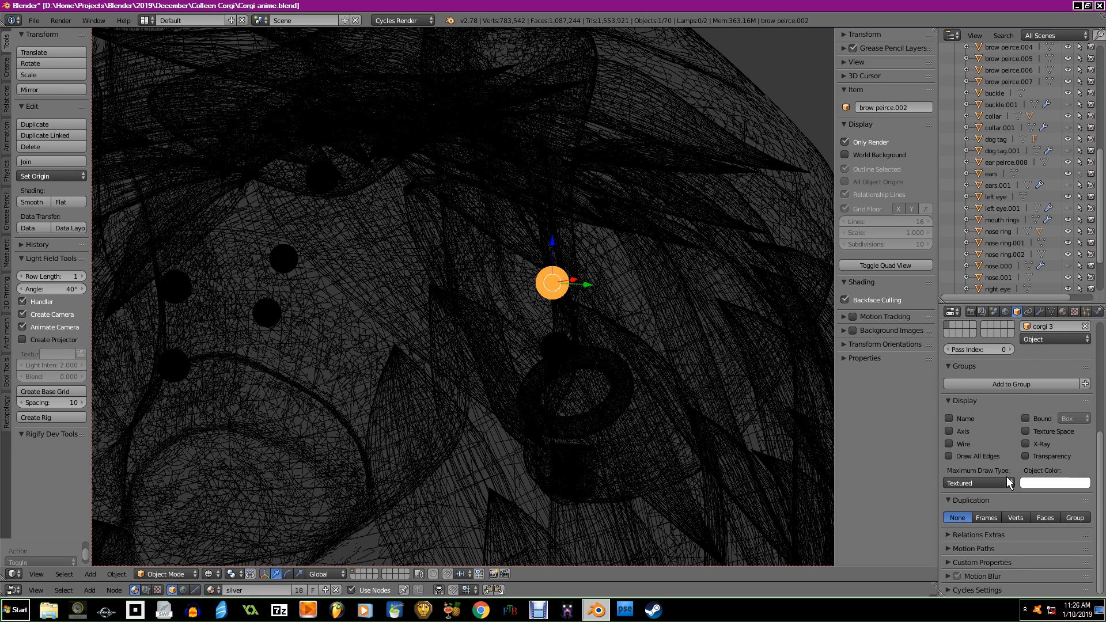
click(978, 482)
click(945, 447)
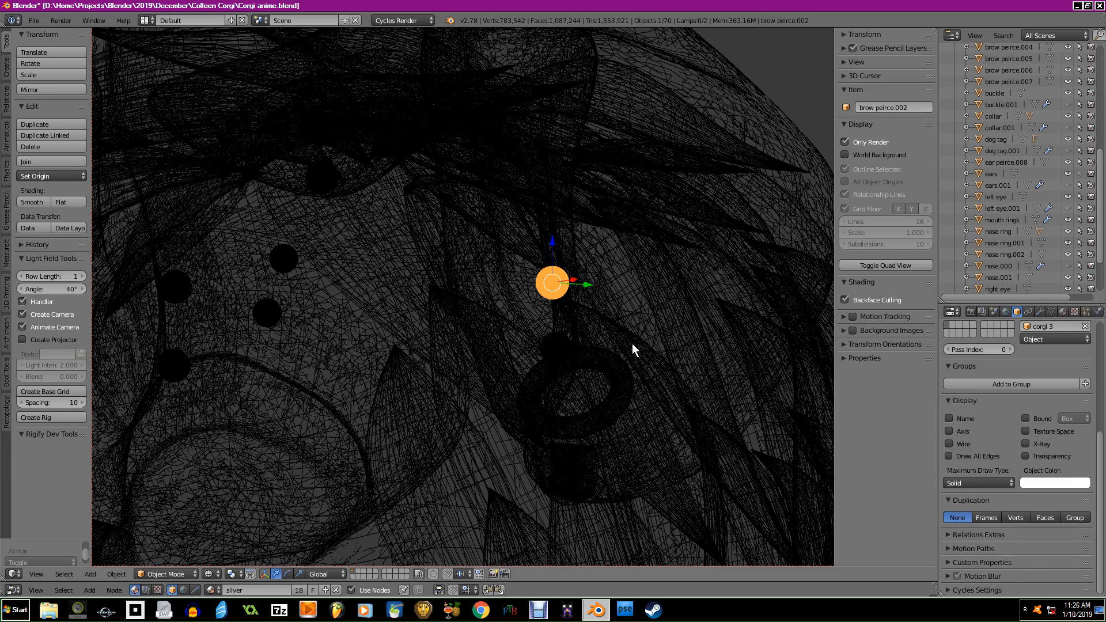
Set the maximum draw type of the two eyebrow studs, brow peirce and brow pierce 2, to Solid.
right_click(583, 367)
right_click(278, 257)
shift+middle_drag(279, 258, 617, 339)
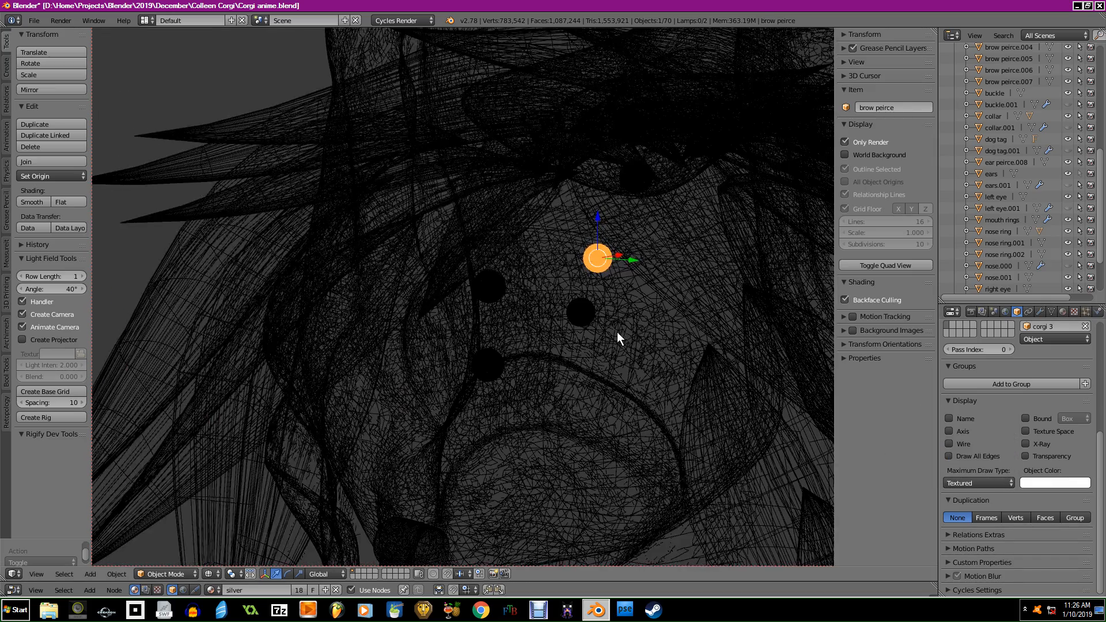
click(975, 485)
click(932, 441)
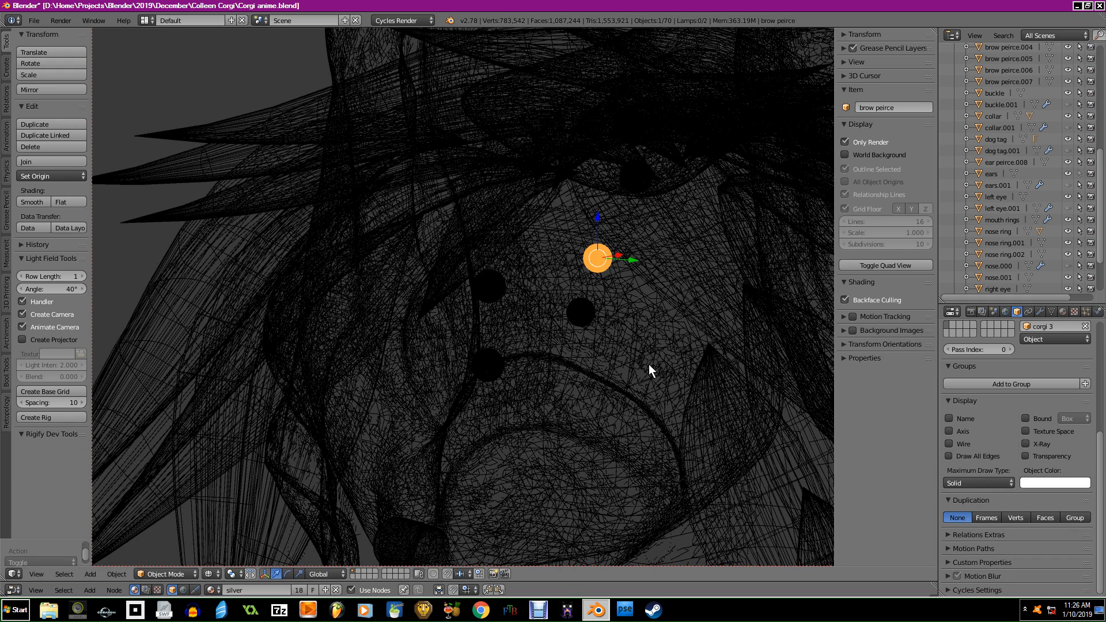
right_click(581, 312)
click(964, 484)
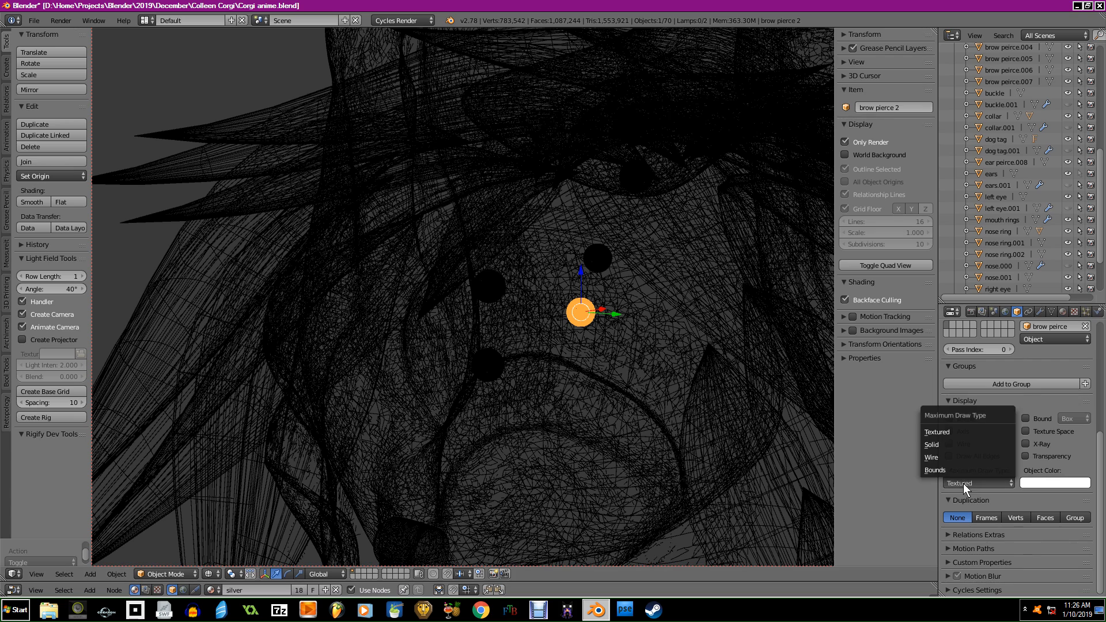
click(944, 444)
Set the maximum draw type of the studs brow peirce.007 and ear peirce.008 to Solid.
right_click(506, 299)
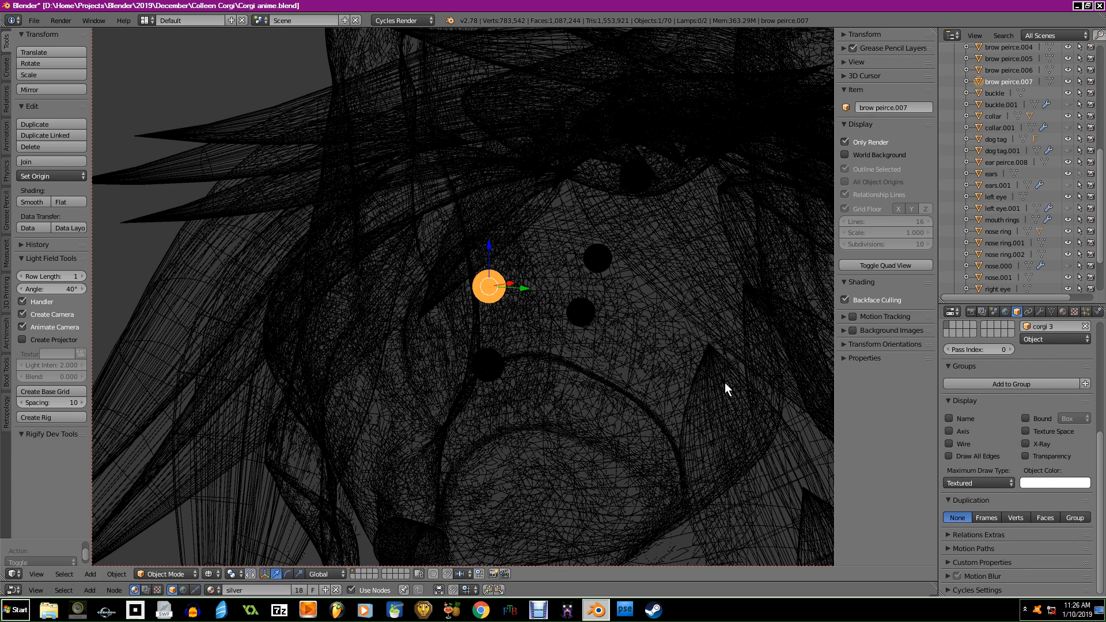
click(994, 483)
click(946, 446)
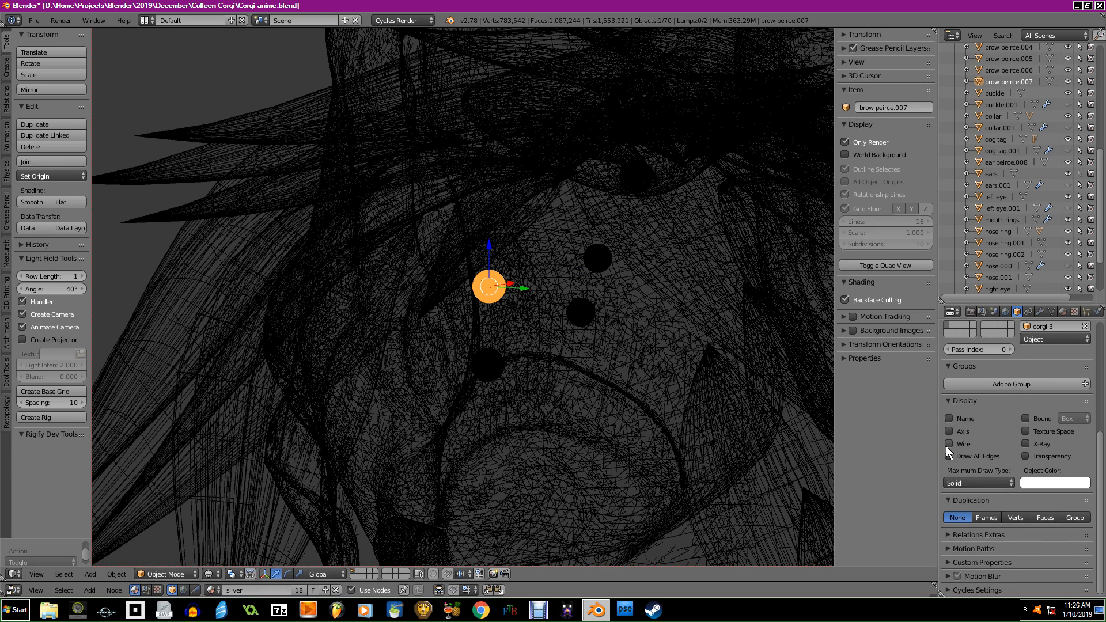
right_click(491, 367)
click(983, 482)
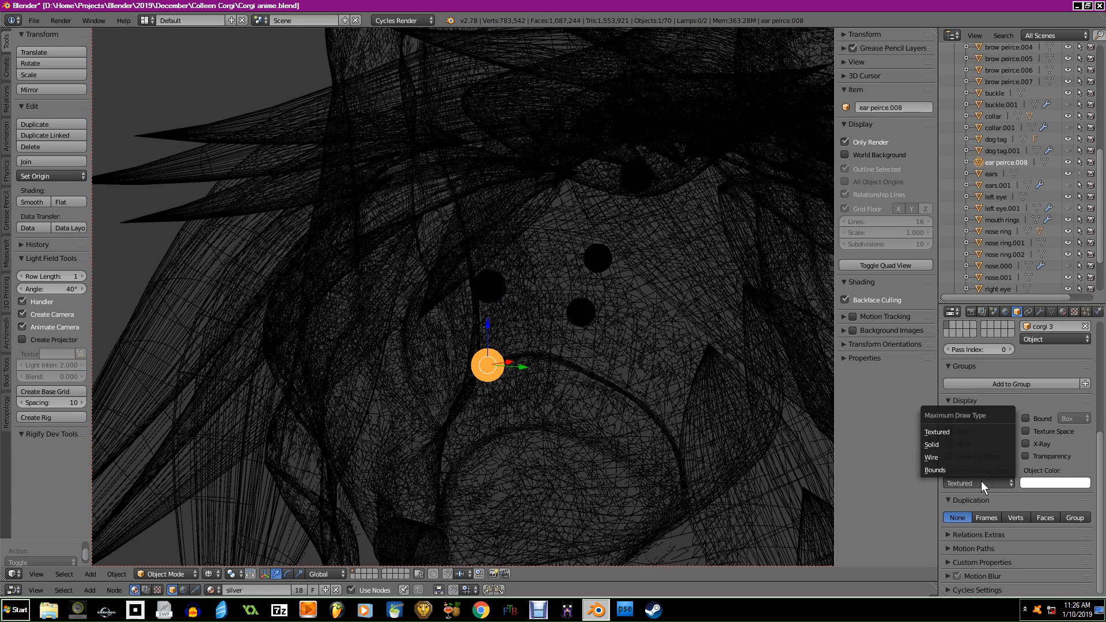
click(939, 442)
Set the maximum draw type of the upright ear's two studs, brow peirce.005 and brow peirce.006, to Solid.
mouse_move(663, 346)
middle_down()
mouse_move(555, 284)
mouse_move(494, 301)
mouse_move(538, 314)
mouse_move(442, 166)
middle_up()
scroll(555, 284, down, 3)
scroll(555, 286, up, 5)
scroll(555, 286, up, 4)
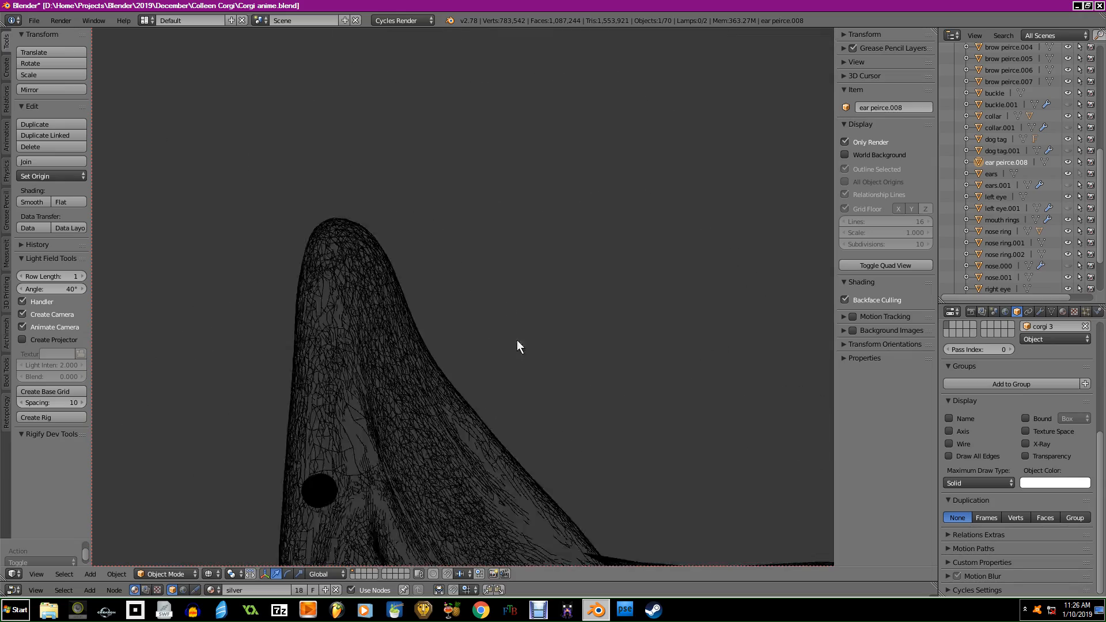
middle_drag(547, 359, 592, 333)
right_click(406, 412)
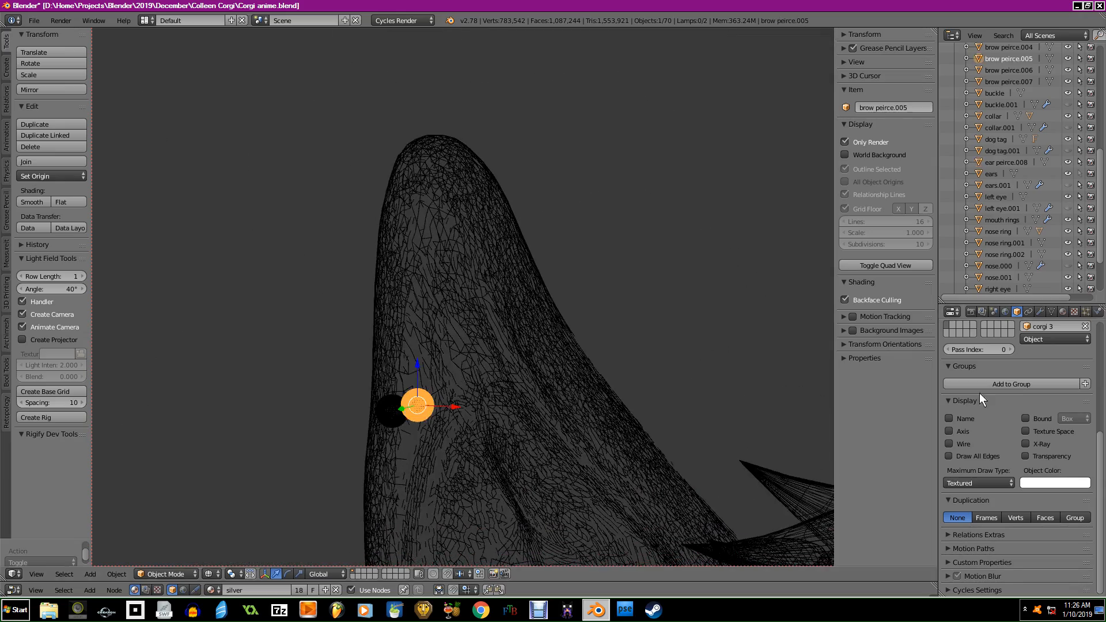
click(967, 486)
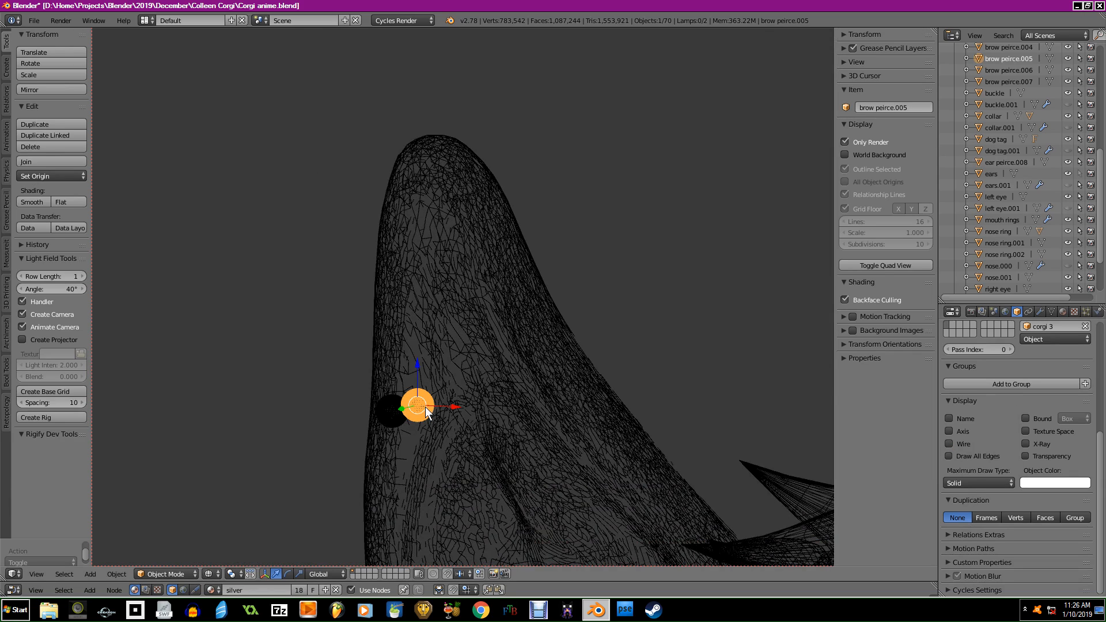
right_click(376, 409)
click(982, 484)
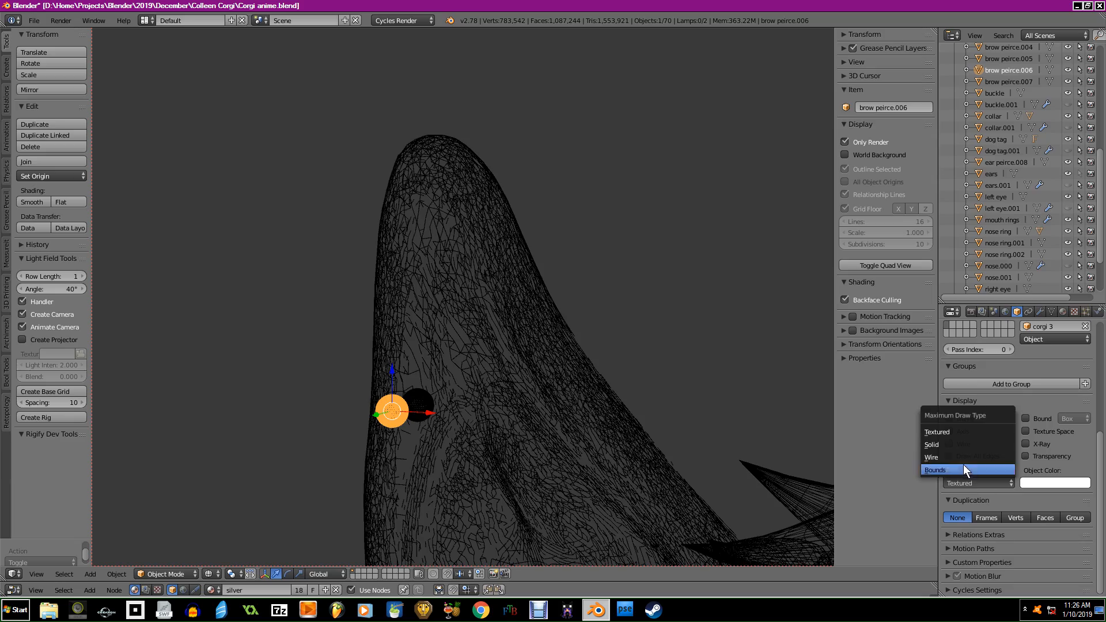
click(960, 447)
Set the maximum draw type of the buckle on the side of the collar to Solid.
scroll(685, 396, down, 3)
middle_drag(676, 481, 570, 288)
scroll(580, 328, up, 4)
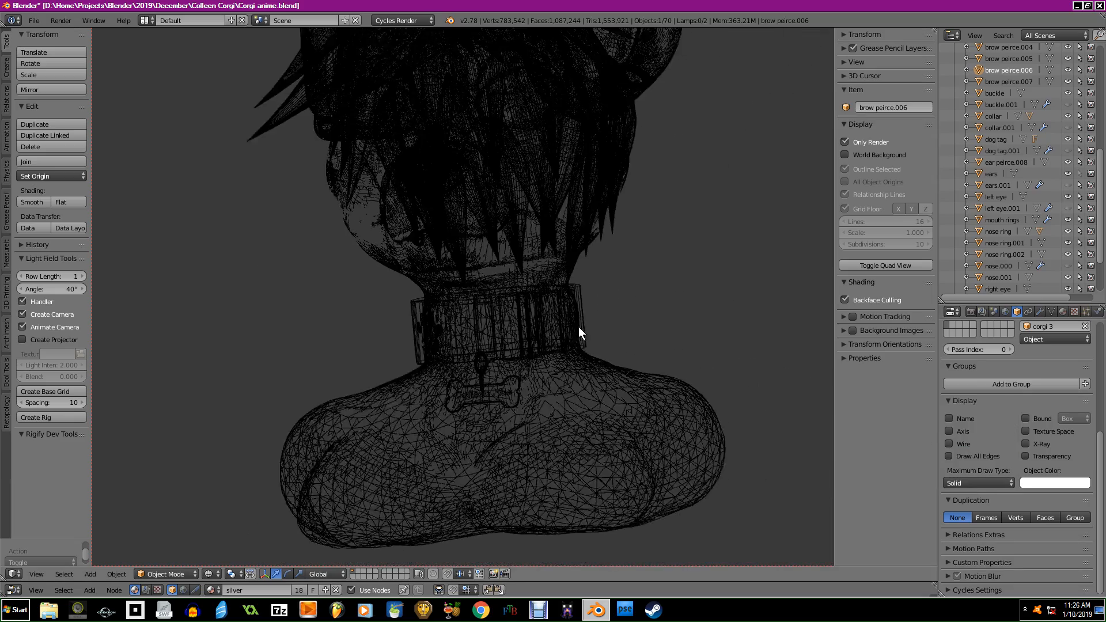
middle_drag(579, 327, 548, 343)
right_click(582, 347)
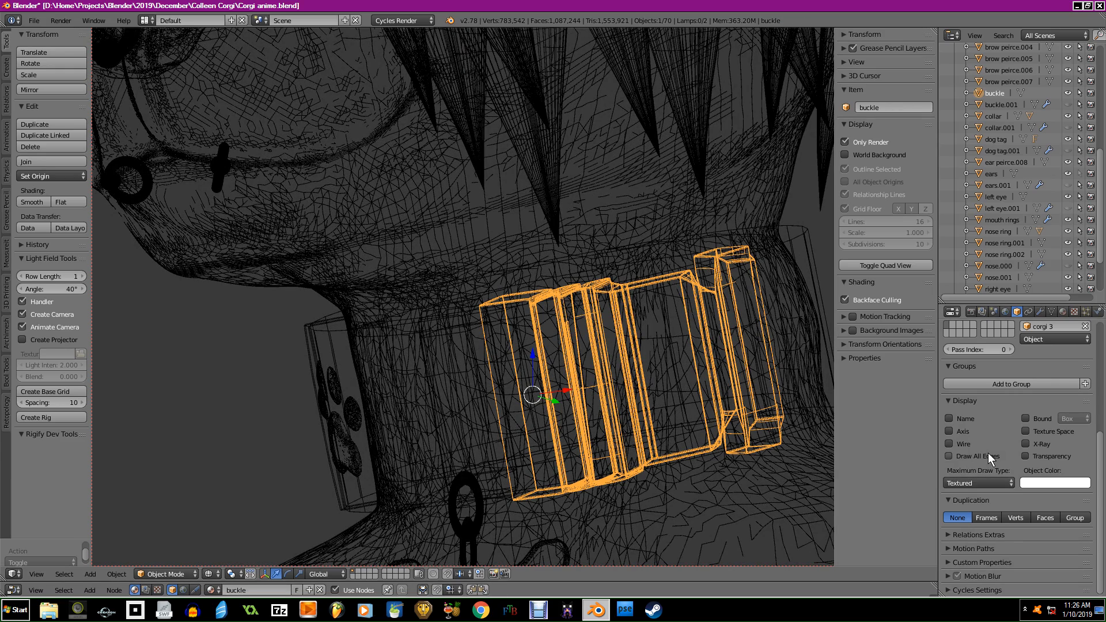
click(1004, 481)
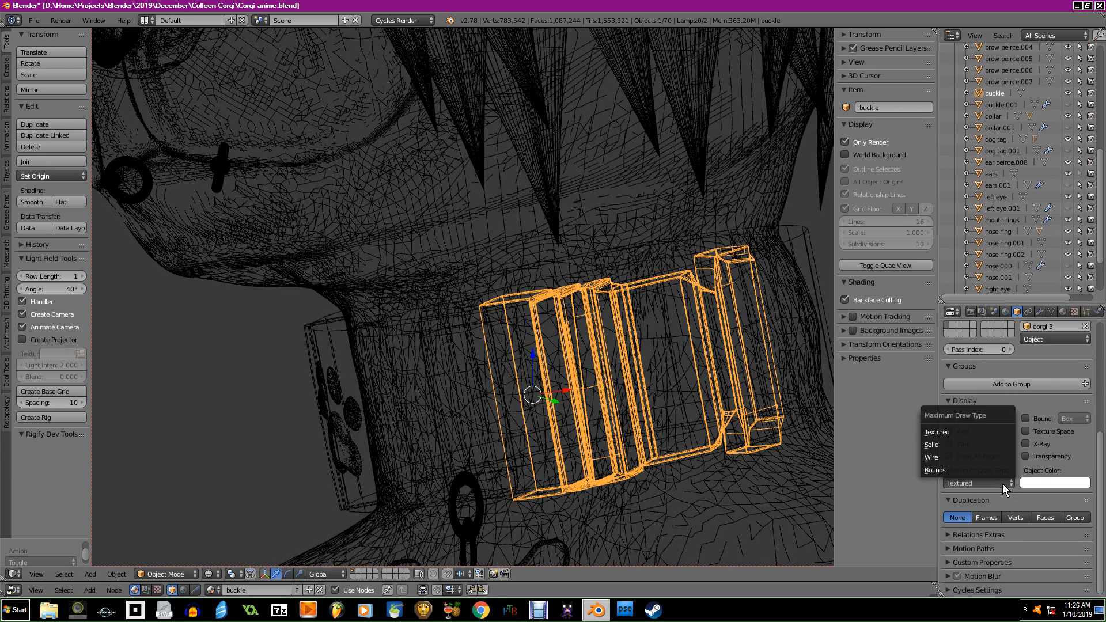
click(956, 446)
Set the maximum draw type of the clip at the front of the collar to Solid.
middle_drag(486, 336, 540, 366)
right_click(603, 382)
right_click(602, 382)
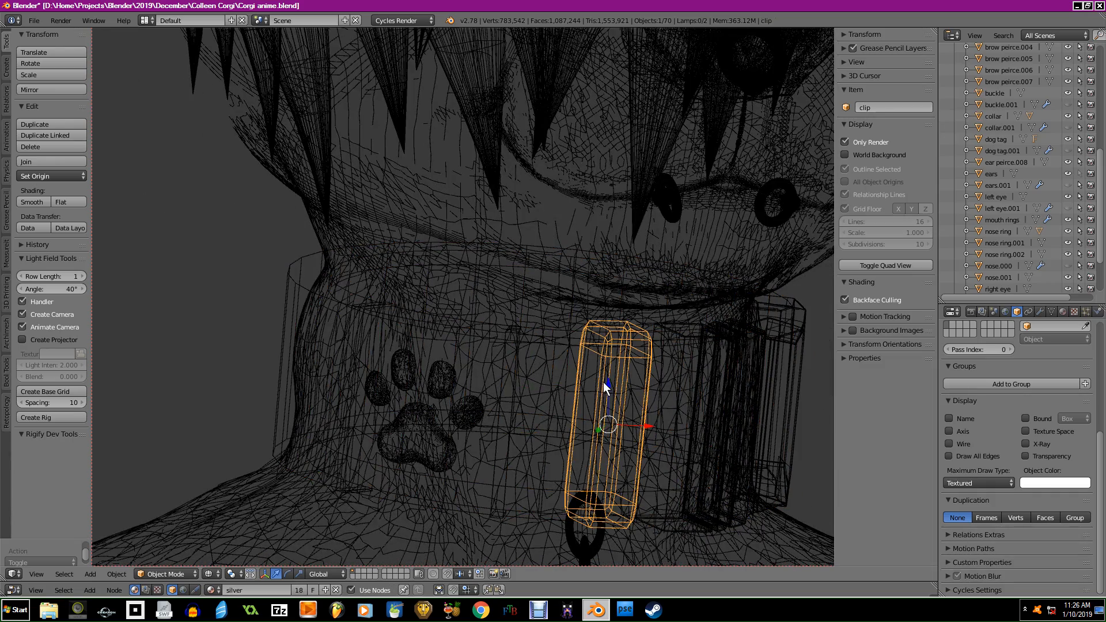
click(991, 480)
click(945, 442)
Set the viewport shading back to Material and check the whole bust for piercings that still lack the chrome look.
scroll(279, 485, down, 5)
click(217, 566)
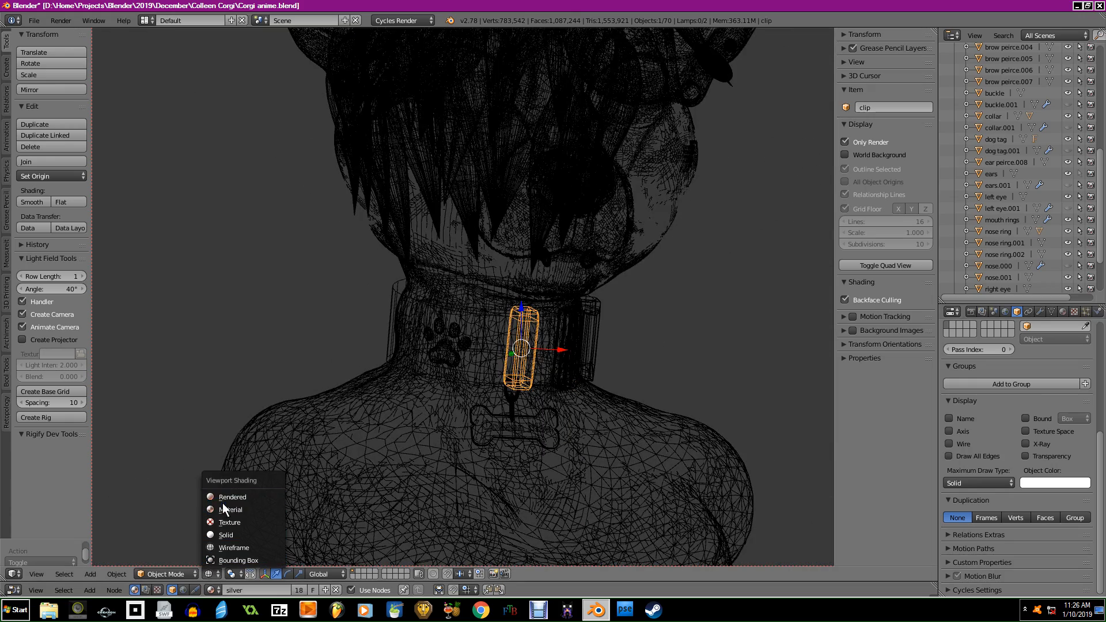
click(222, 509)
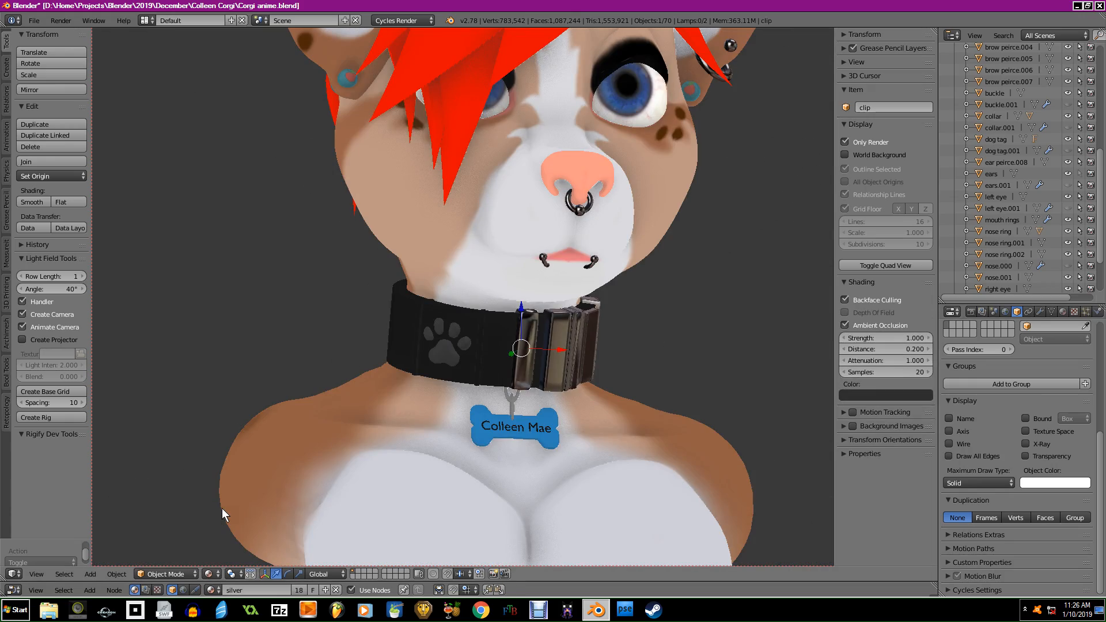
middle_drag(587, 389, 523, 383)
scroll(523, 382, down, 5)
middle_drag(545, 272, 493, 324)
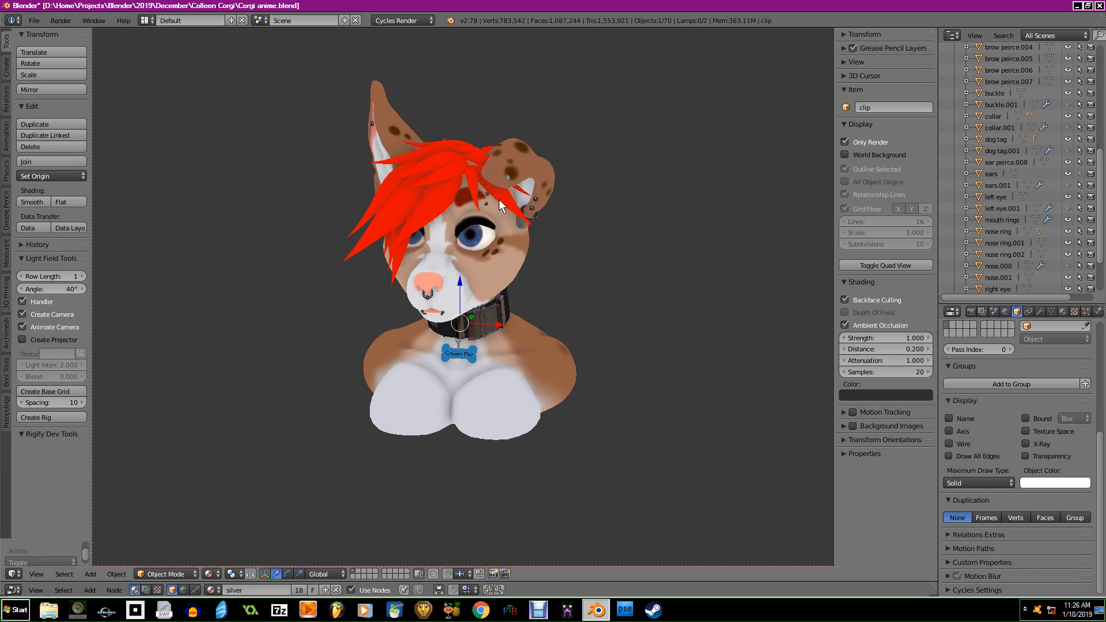
Set the maximum draw type of the brow peirce.003 stud behind the folded ear's flap to Solid.
scroll(505, 297, up, 6)
right_click(606, 217)
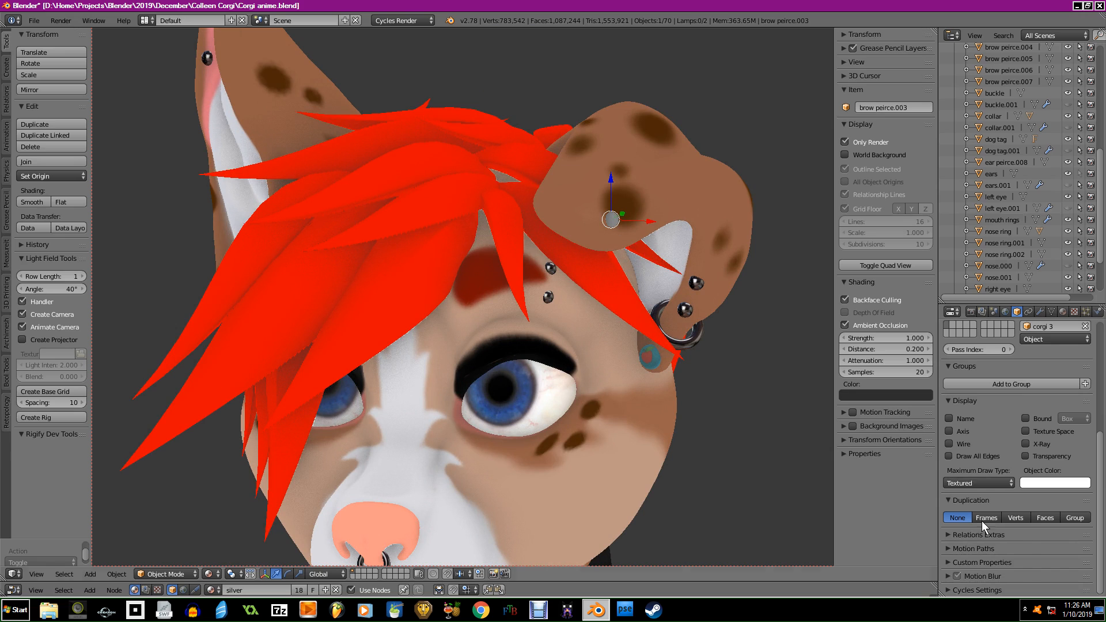
click(980, 482)
click(960, 445)
Set the maximum draw type of the brow peirce.004 stud inside the folded ear to Solid.
mouse_move(641, 328)
middle_down()
mouse_move(656, 278)
mouse_move(702, 257)
mouse_move(777, 139)
middle_up()
right_click(766, 132)
click(962, 483)
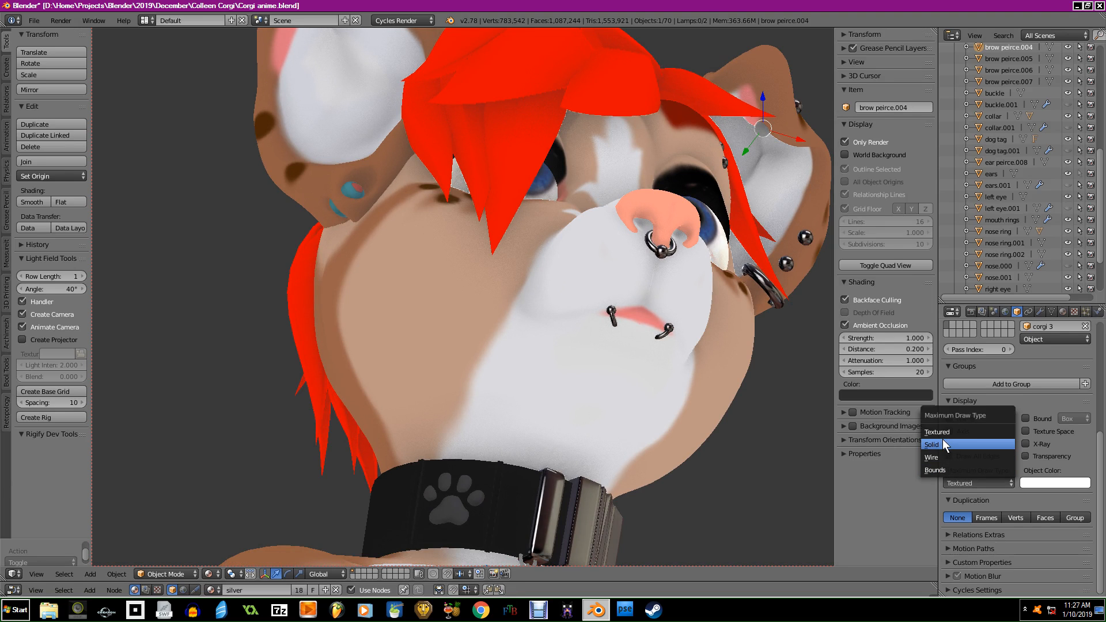
click(942, 444)
Set the maximum draw type of nose ring.002, the ring holding the bone-shaped dog tag, to Solid.
scroll(490, 173, down, 5)
middle_drag(499, 189, 441, 241)
shift+middle_drag(478, 373, 478, 247)
scroll(479, 244, up, 6)
shift+middle_drag(426, 439, 434, 320)
scroll(445, 324, up, 6)
right_click(470, 325)
click(971, 489)
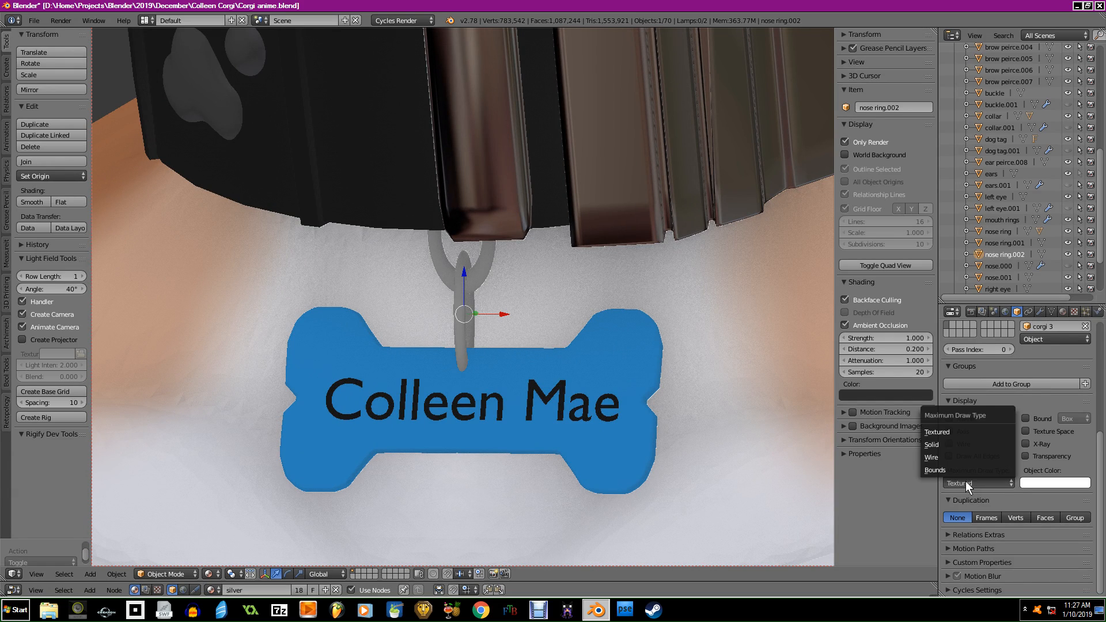
click(944, 445)
Set the maximum draw type of nose ring.001, the ring between the collar and the tag's ring, to Solid.
right_click(479, 264)
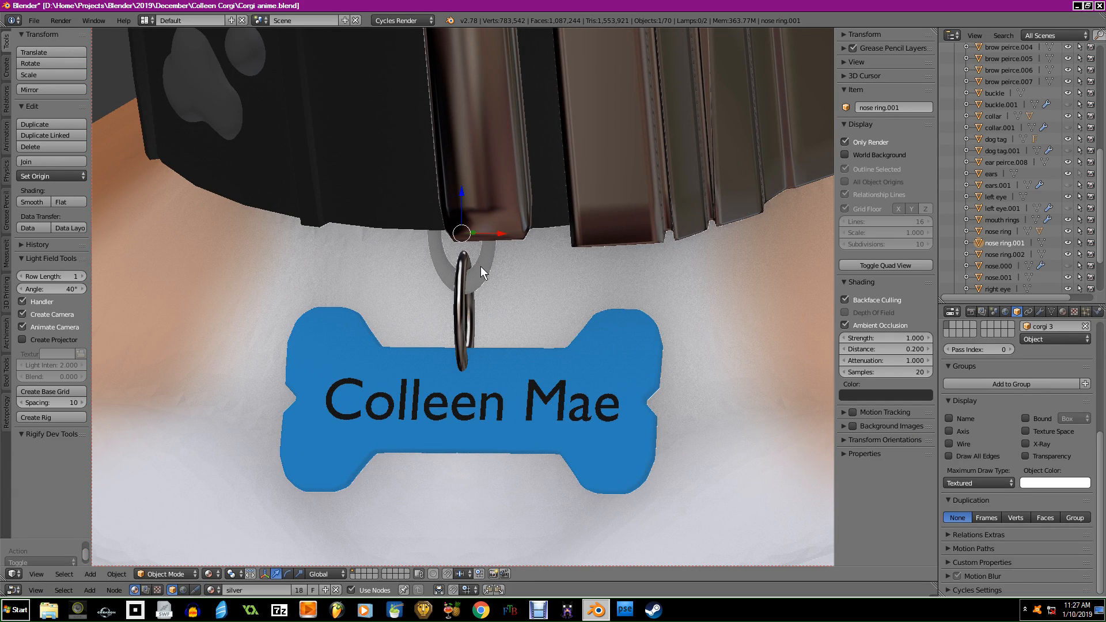
click(964, 482)
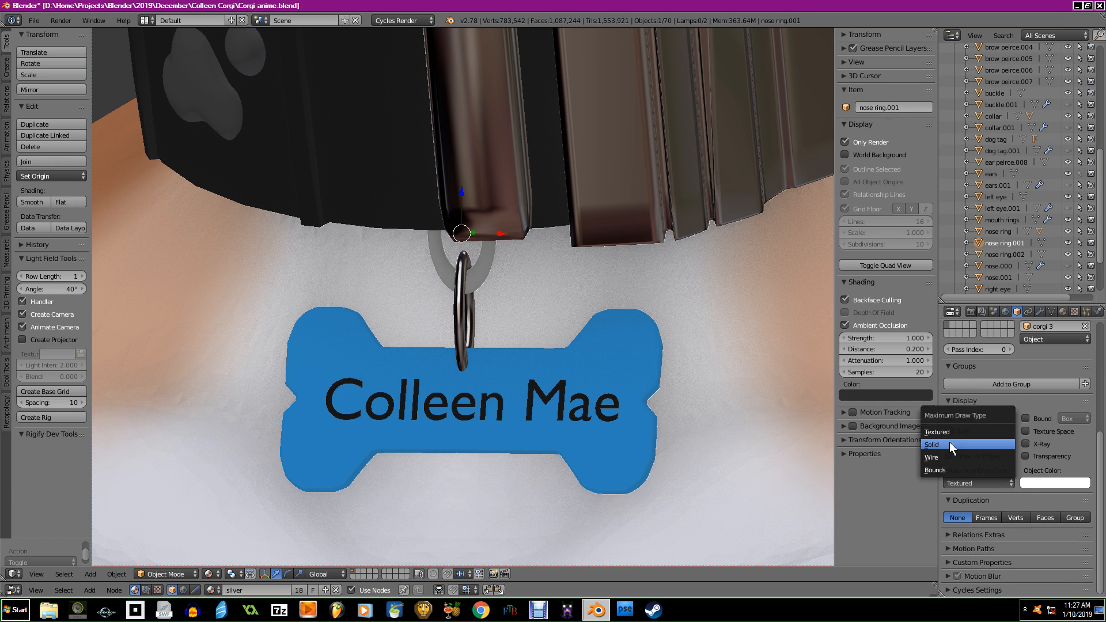
click(950, 444)
Examine the chrome look of the collar hardware, tag rings, brow studs and ear piercings up close and from several angles.
scroll(555, 234, down, 5)
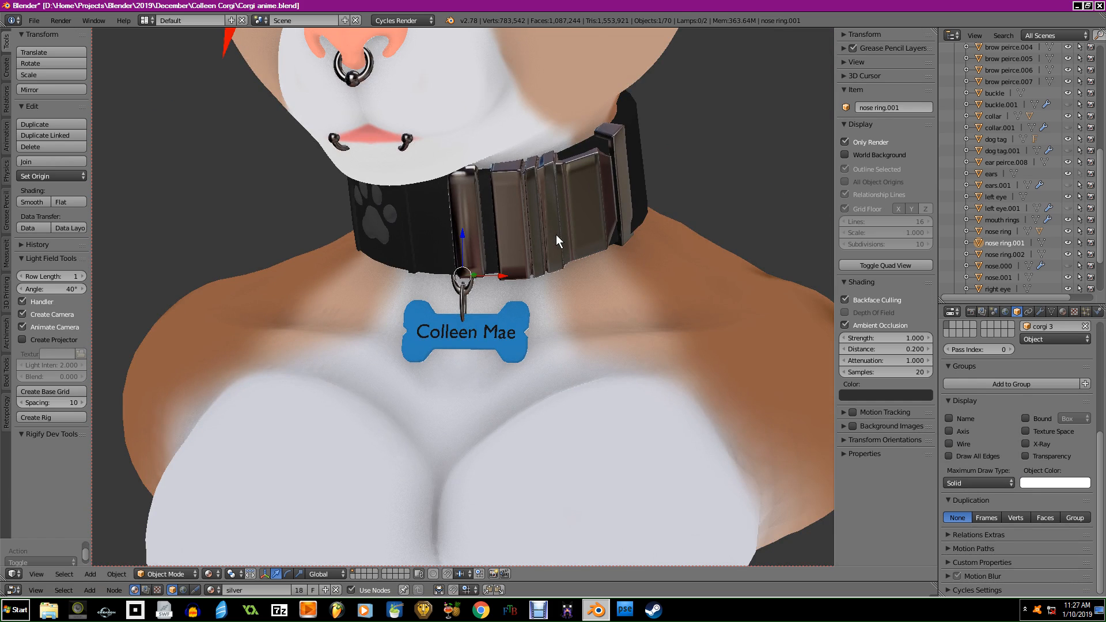
middle_drag(556, 234, 545, 205)
scroll(545, 205, down, 1)
shift+middle_drag(582, 136, 565, 295)
scroll(614, 289, down, 2)
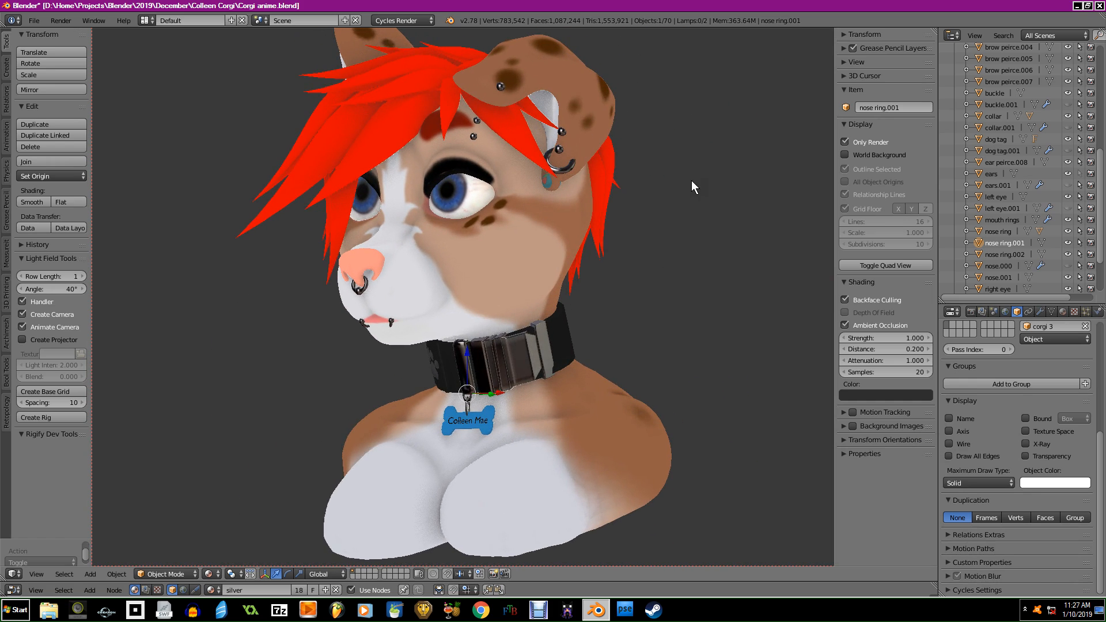
shift+middle_drag(691, 181, 638, 344)
scroll(638, 344, up, 9)
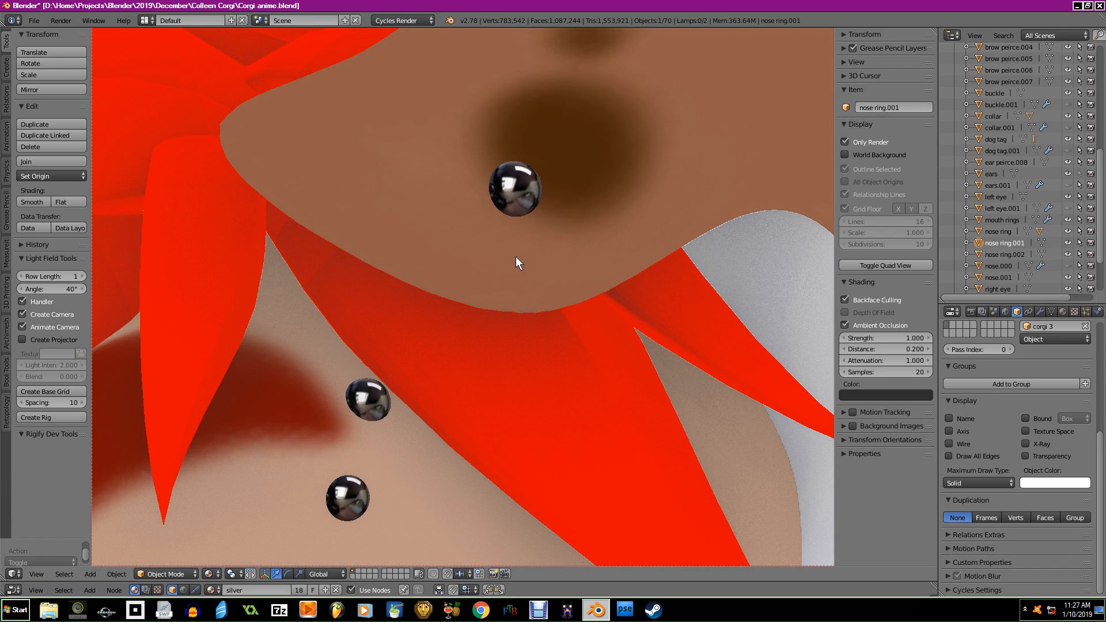
scroll(507, 231, down, 6)
scroll(496, 293, down, 5)
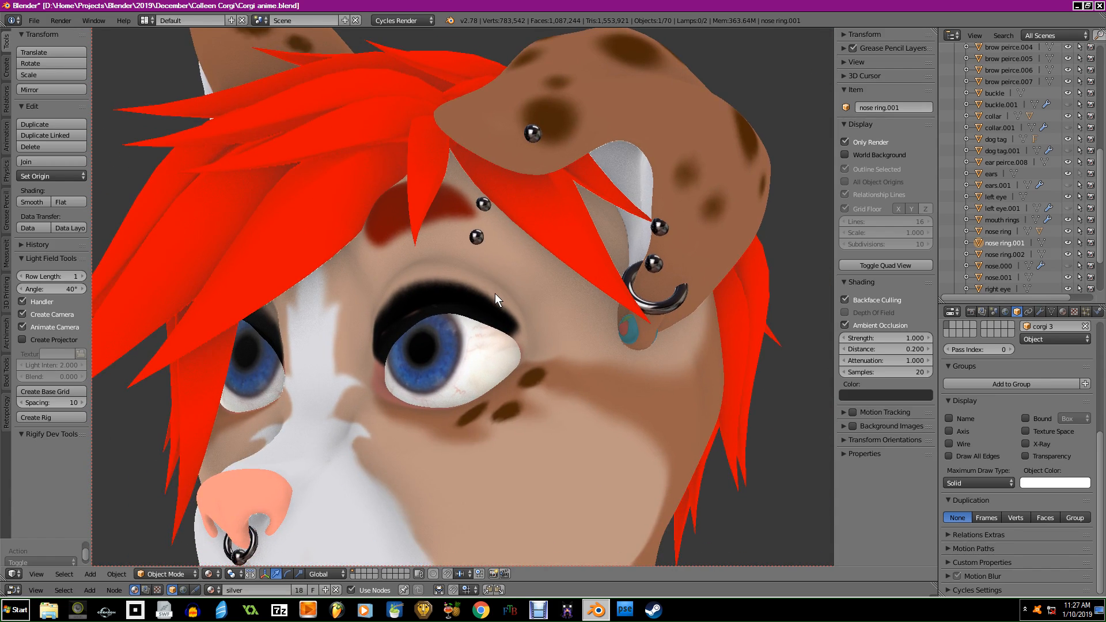
scroll(496, 292, up, 8)
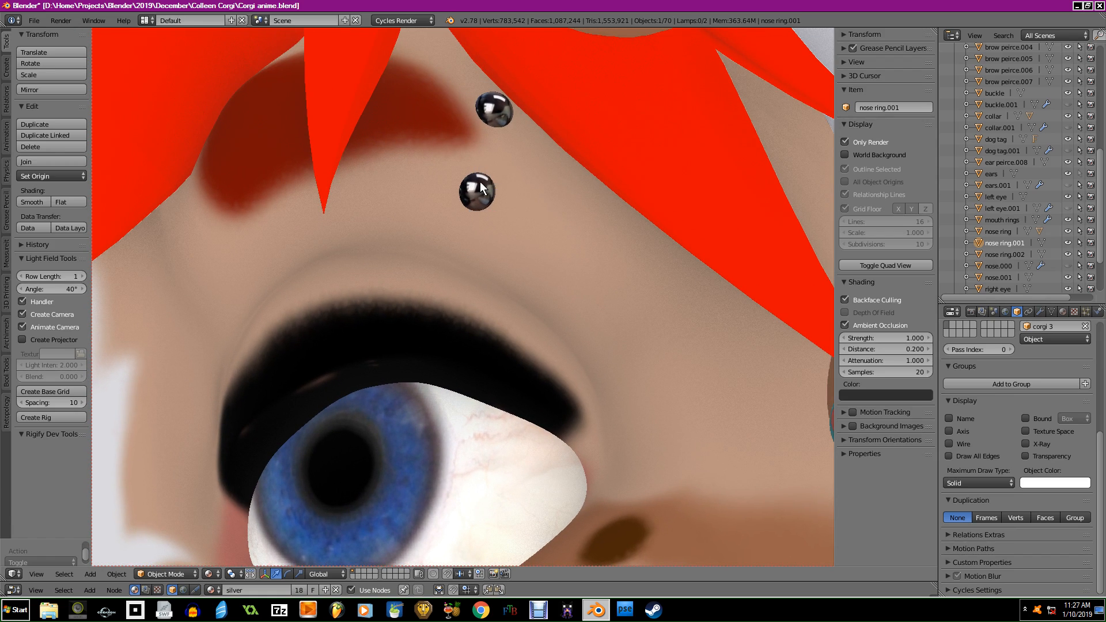
scroll(507, 285, down, 8)
middle_drag(555, 320, 482, 338)
scroll(482, 185, up, 8)
middle_drag(482, 185, 461, 333)
scroll(474, 328, up, 4)
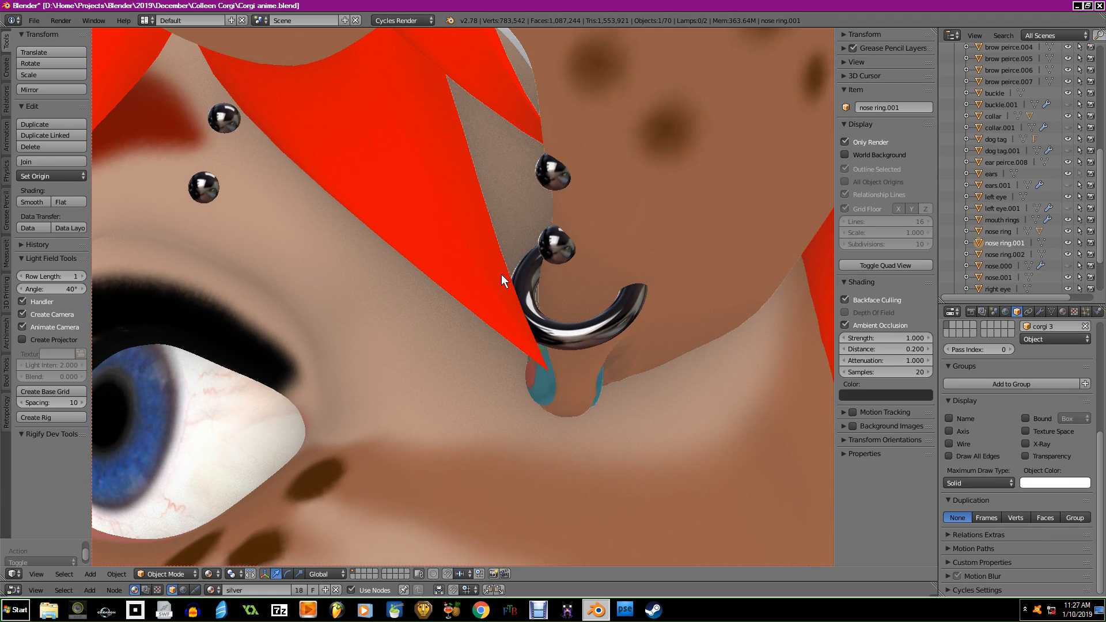
scroll(566, 335, down, 9)
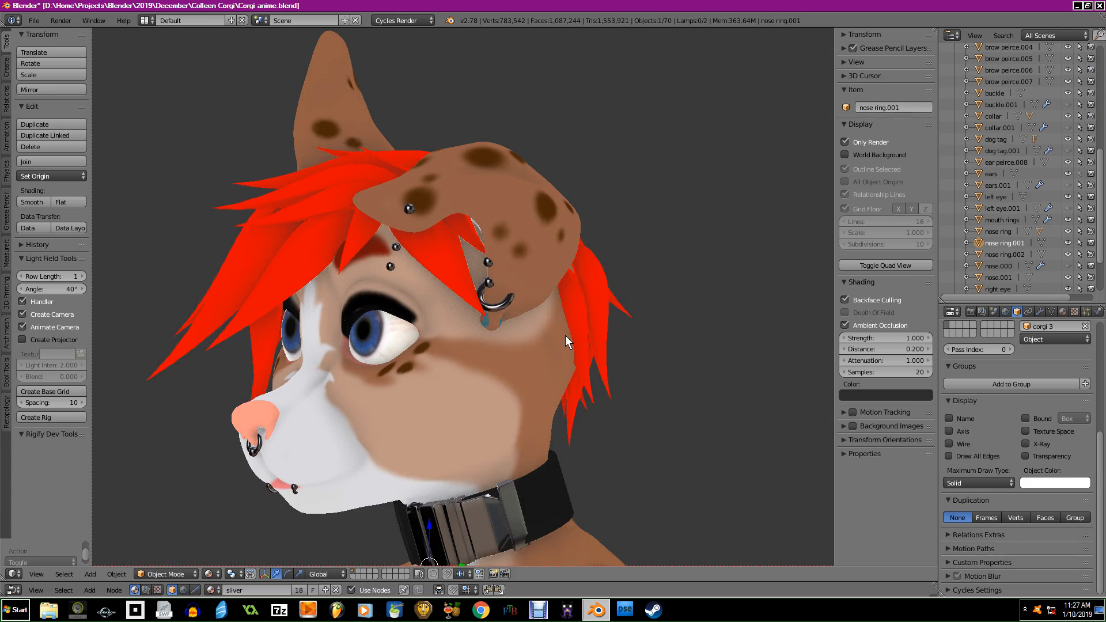
Face the whole bust from the front and change the viewport shading to Solid.
key(KP_1)
shift+middle_drag(567, 401, 549, 323)
scroll(549, 323, down, 2)
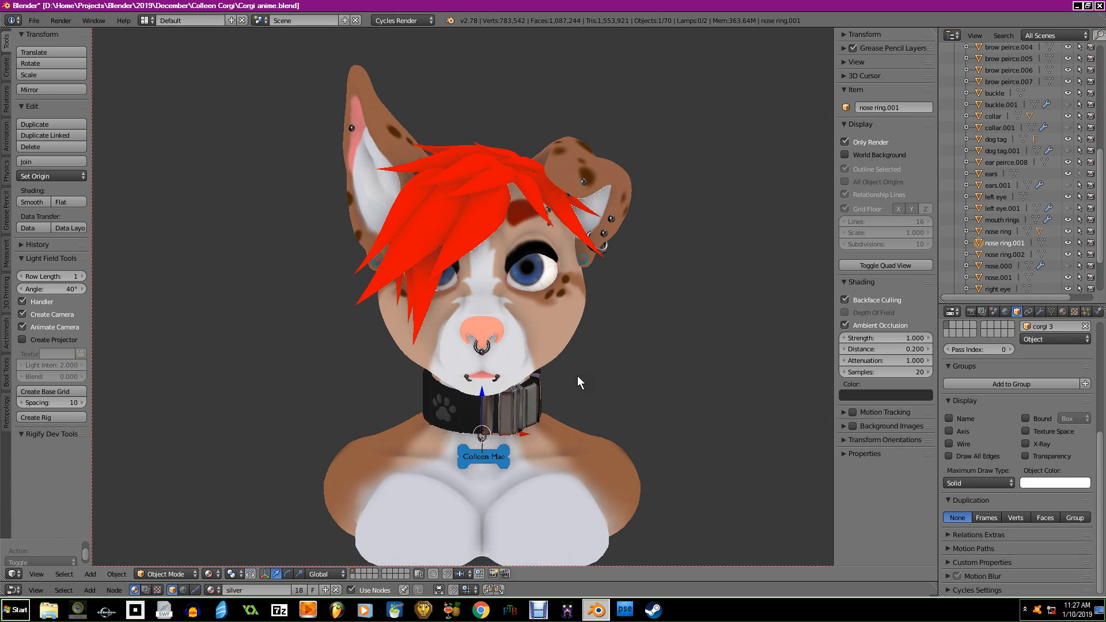
shift+middle_drag(578, 376, 546, 361)
click(209, 574)
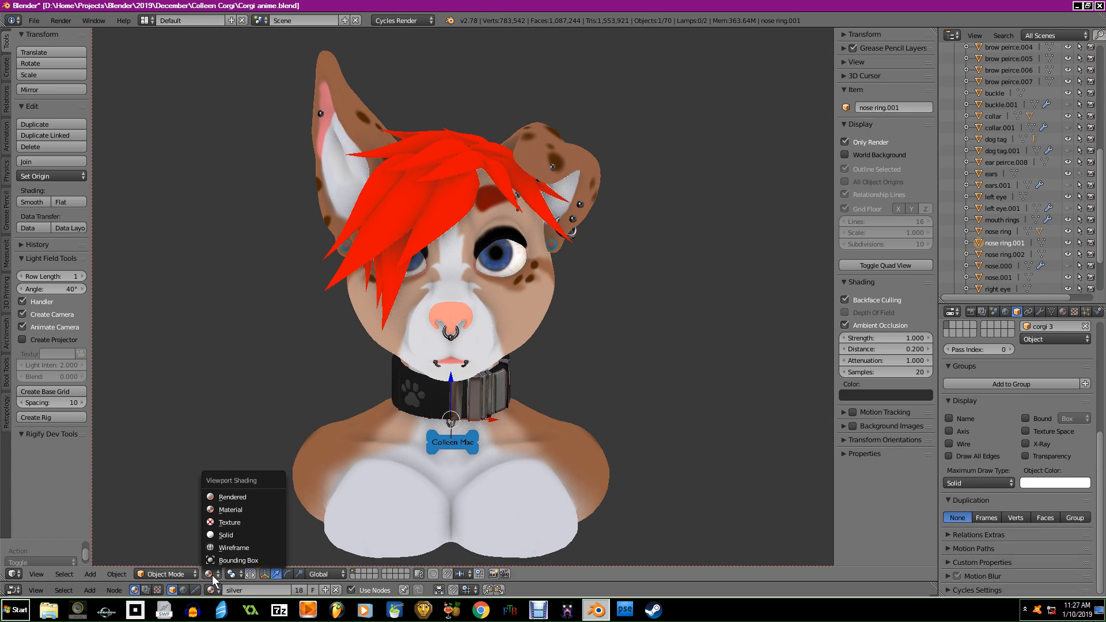
click(224, 535)
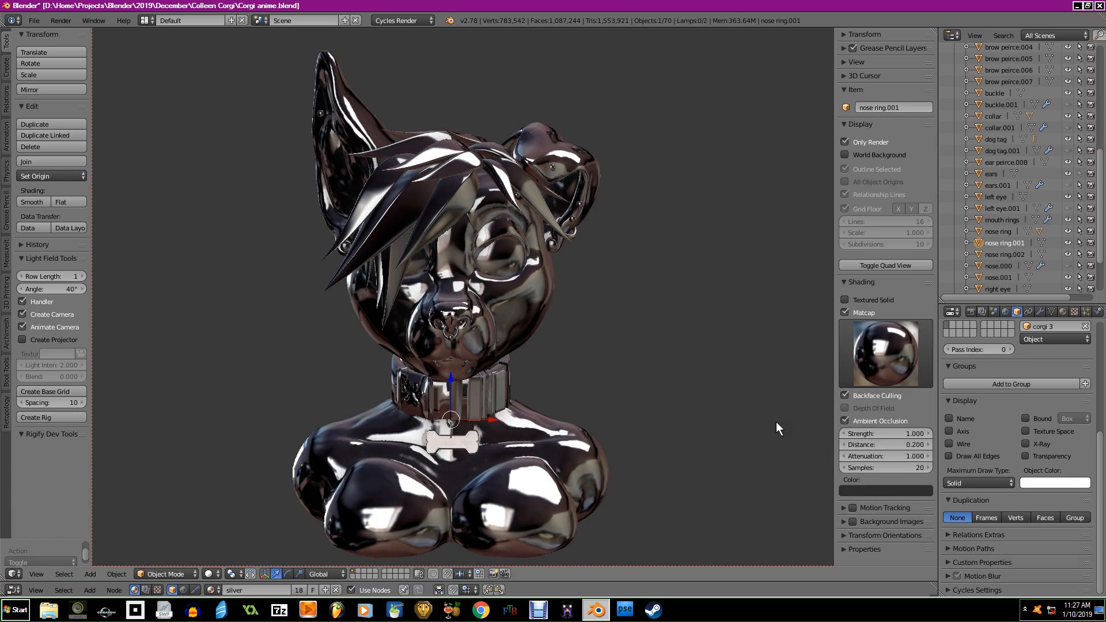
Try the polished gold matcap on the bust and inspect its reflections from different angles.
click(872, 364)
click(668, 537)
middle_drag(664, 538, 504, 316)
scroll(711, 402, up, 3)
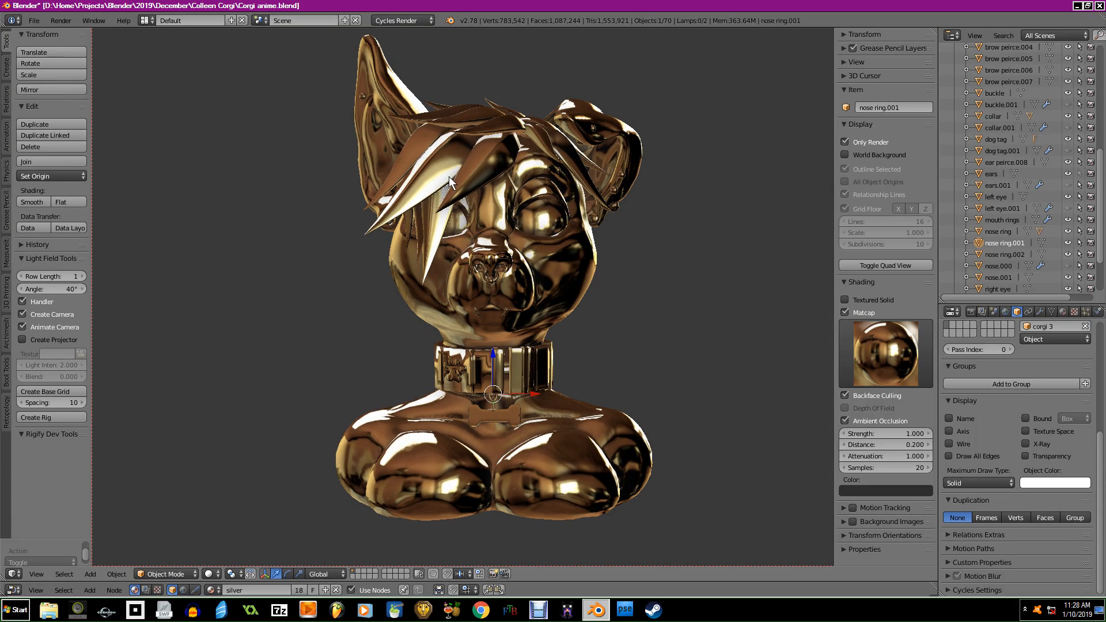
middle_drag(481, 212, 543, 225)
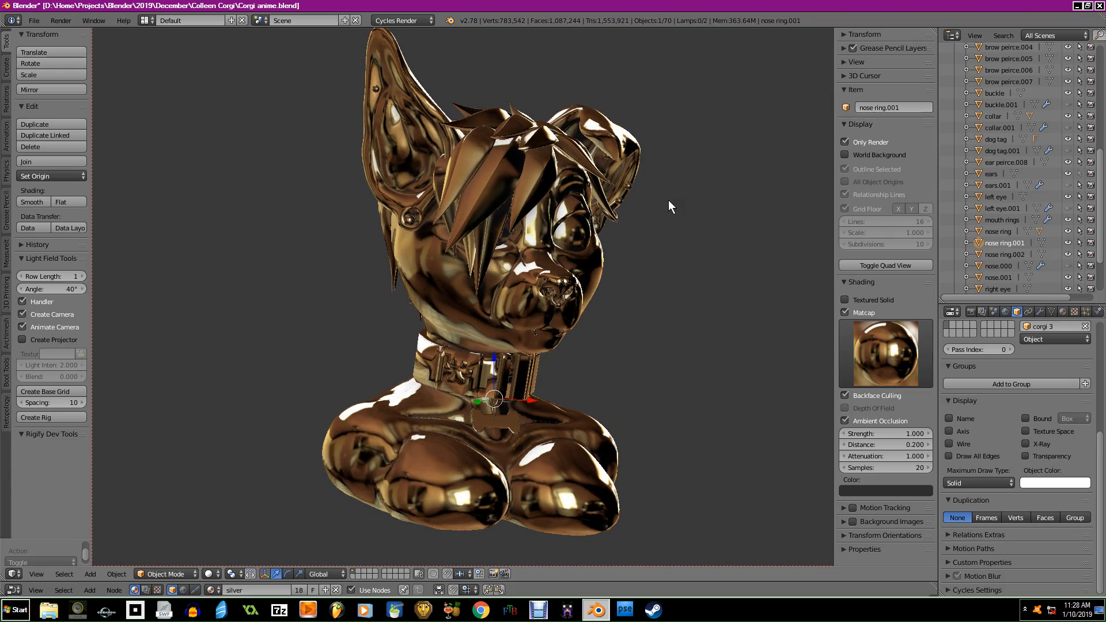
middle_drag(649, 217, 618, 209)
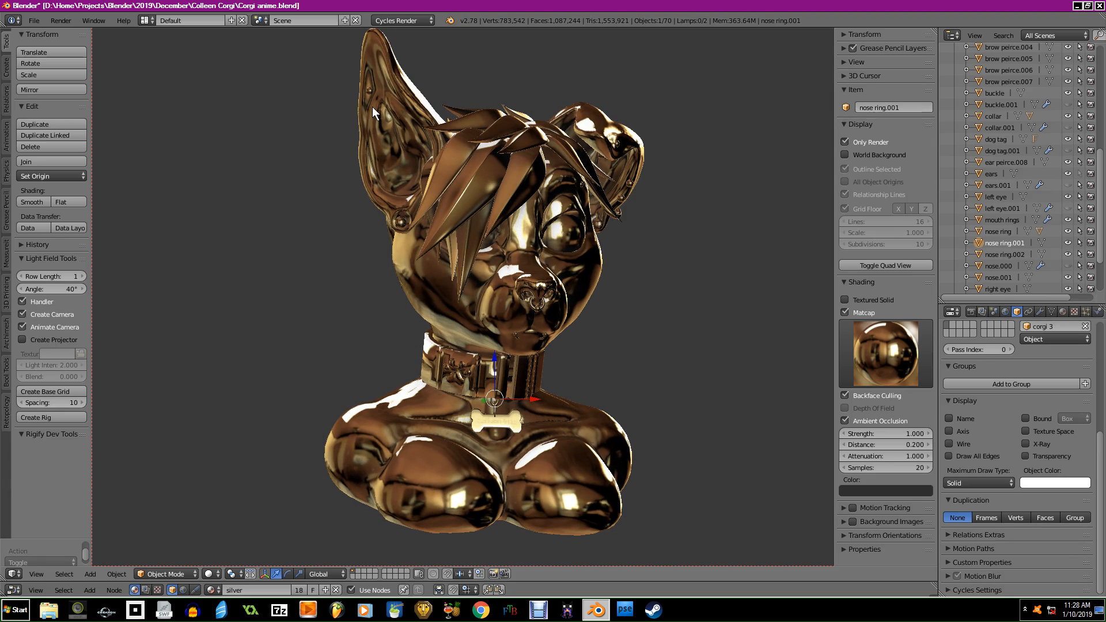
middle_drag(681, 339, 607, 313)
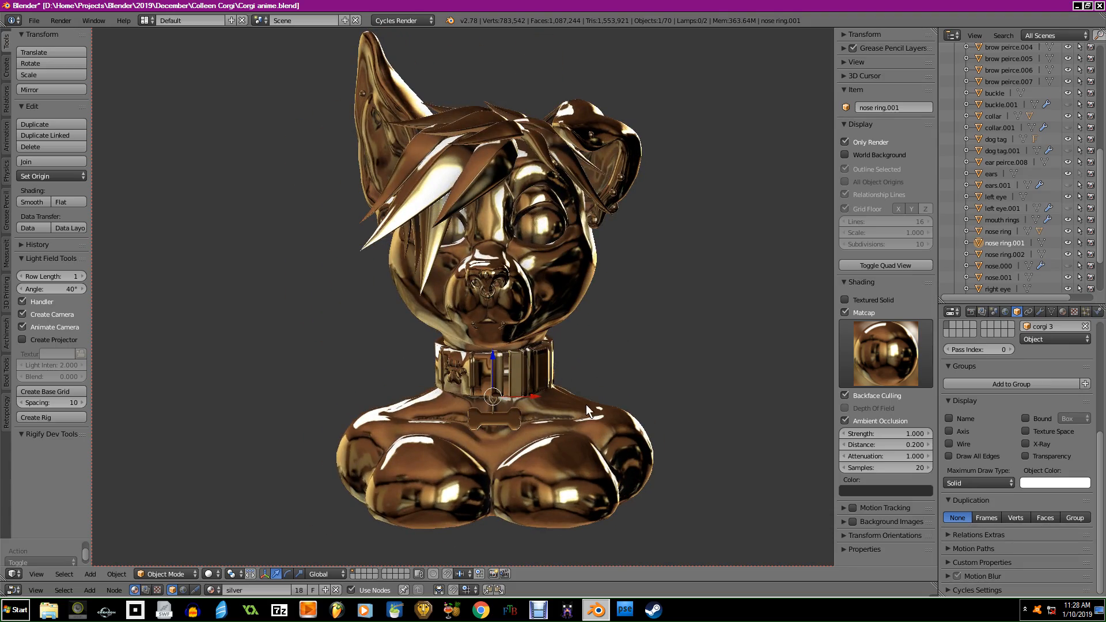
middle_drag(738, 349, 679, 304)
Try the glowing green matcap on the bust and inspect it from different angles.
click(879, 324)
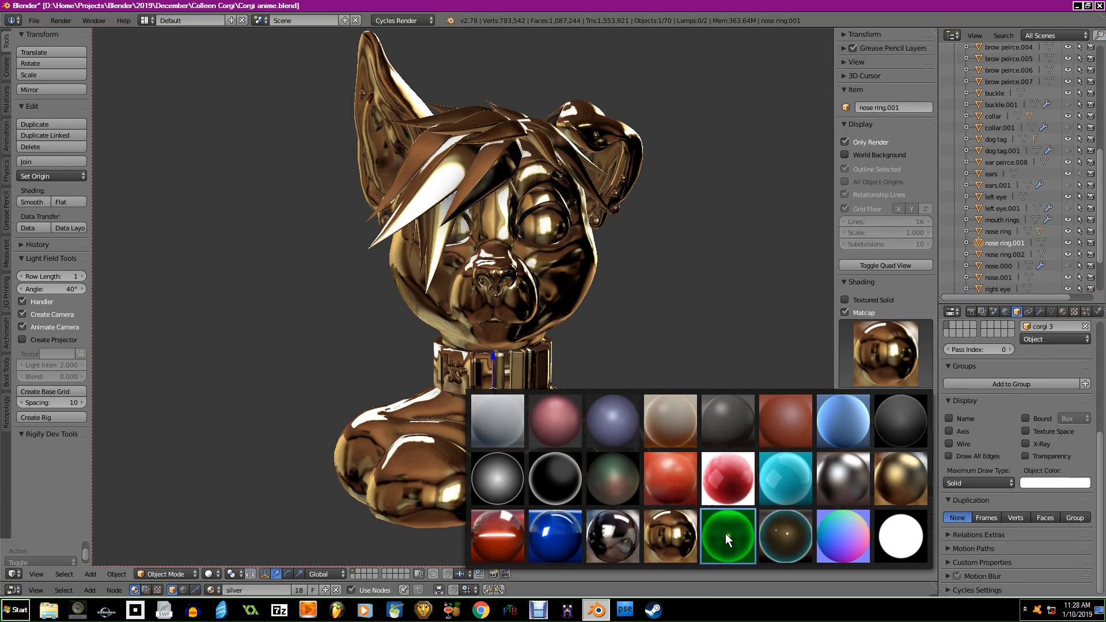
click(725, 539)
middle_drag(749, 364, 315, 372)
mouse_move(685, 388)
middle_down()
mouse_move(725, 397)
mouse_move(656, 400)
mouse_move(708, 403)
mouse_move(671, 400)
middle_up()
Try the dark brown matcap with the teal rim on the bust and look at it from another angle.
click(858, 367)
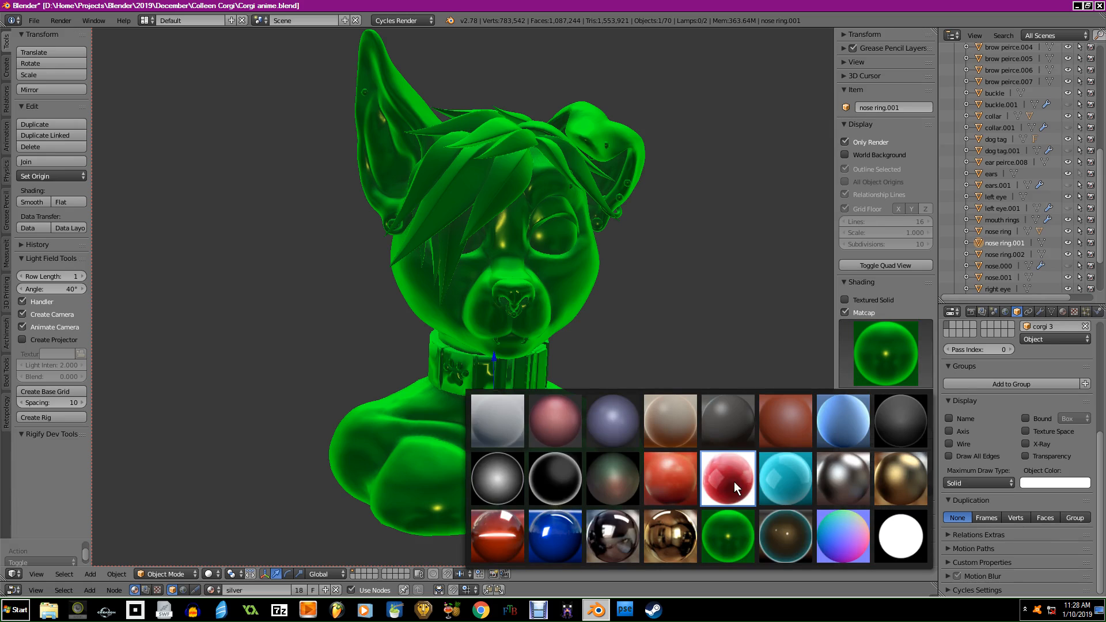
click(776, 520)
middle_drag(742, 410, 727, 438)
Try the soft silver metal matcap and the multicoloured normal matcap, inspecting the bust from different angles.
click(890, 350)
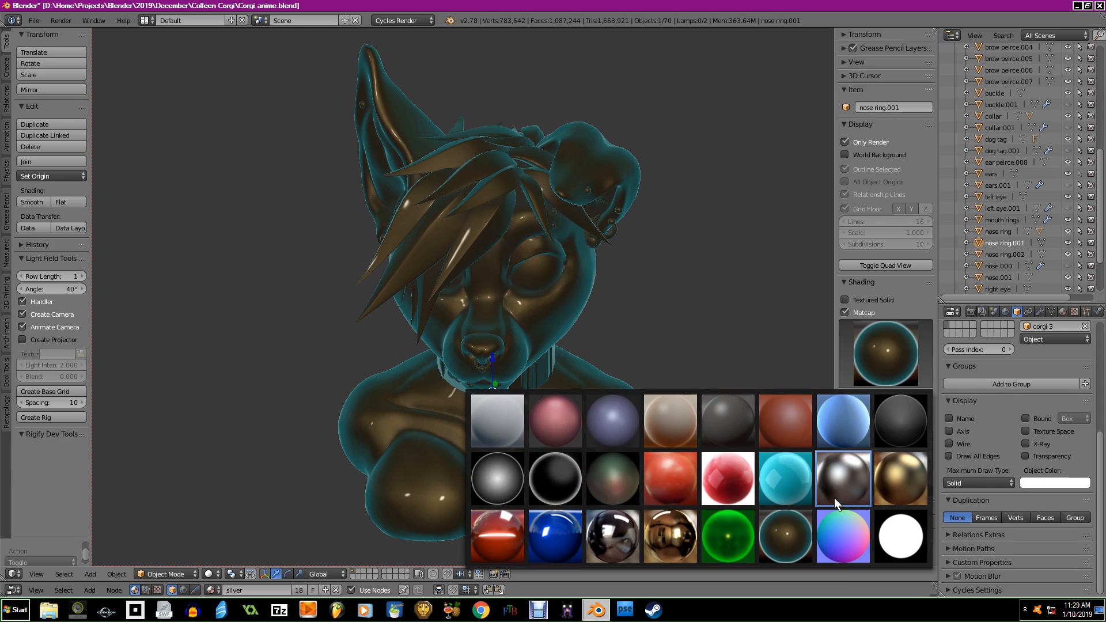
click(839, 496)
click(888, 331)
click(856, 523)
middle_drag(726, 427, 616, 384)
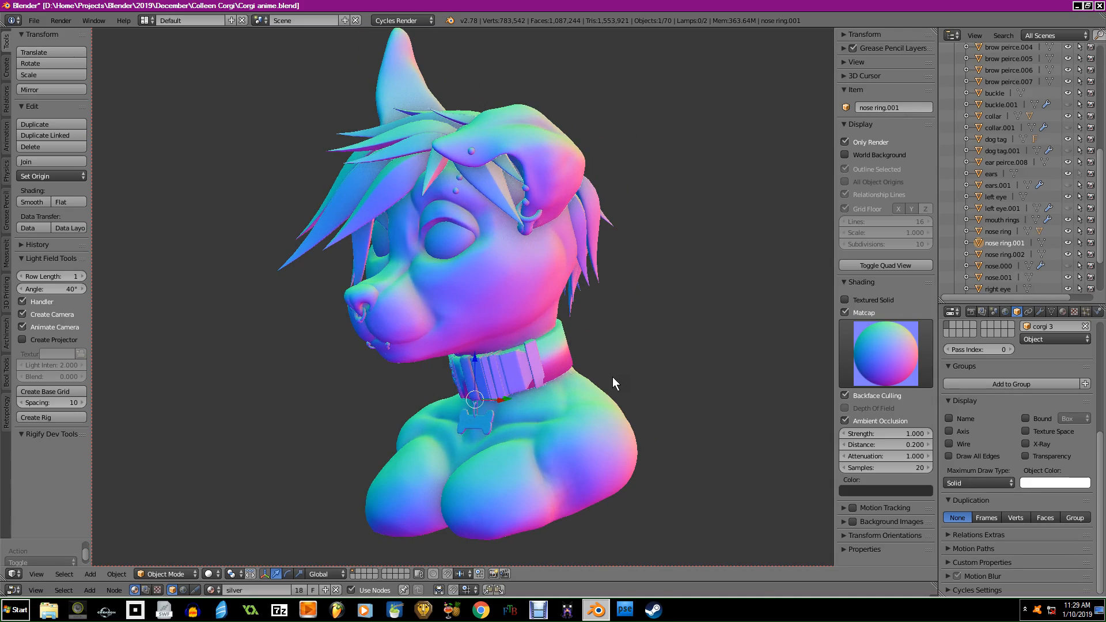
middle_drag(685, 378, 575, 386)
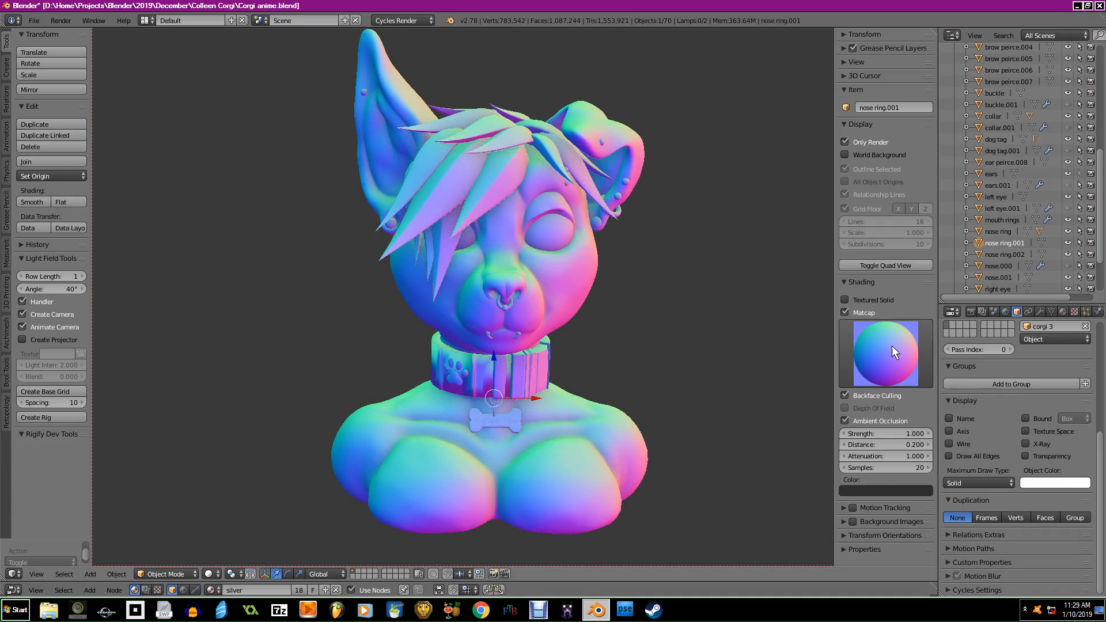
Apply the flat white matcap with the black edge to the bust.
click(847, 349)
click(897, 527)
mouse_move(749, 368)
middle_down()
mouse_move(742, 406)
mouse_move(734, 387)
mouse_move(779, 400)
mouse_move(678, 413)
mouse_move(676, 375)
mouse_move(752, 363)
middle_up()
Set the world surface color to black and show the world background in the viewport, keeping Only Render enabled.
click(1006, 312)
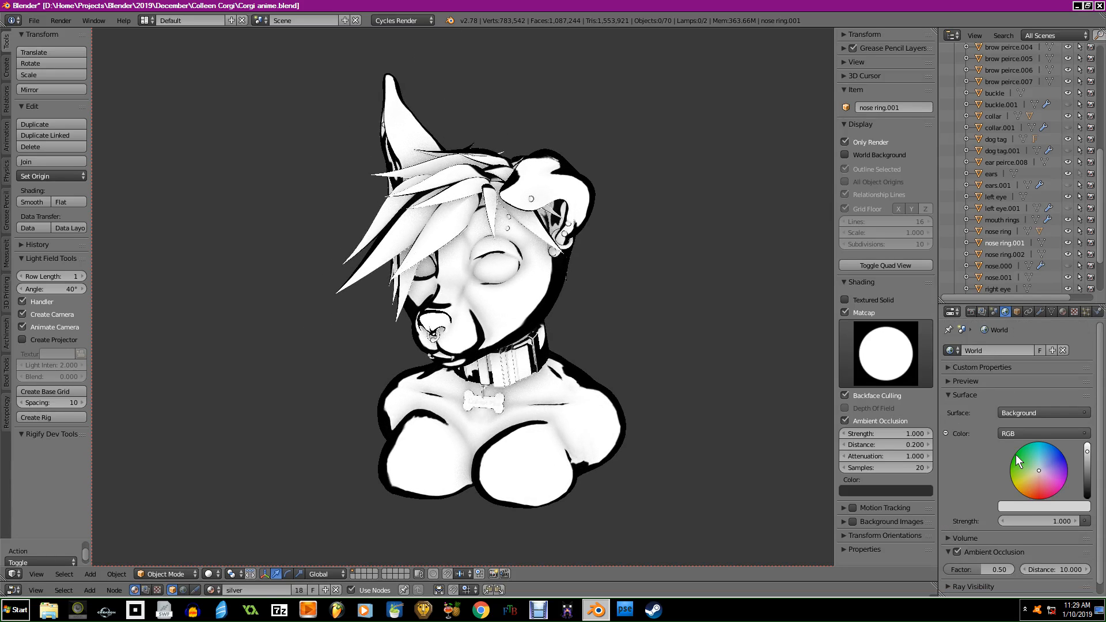
click(1031, 496)
drag(1078, 414, 1083, 435)
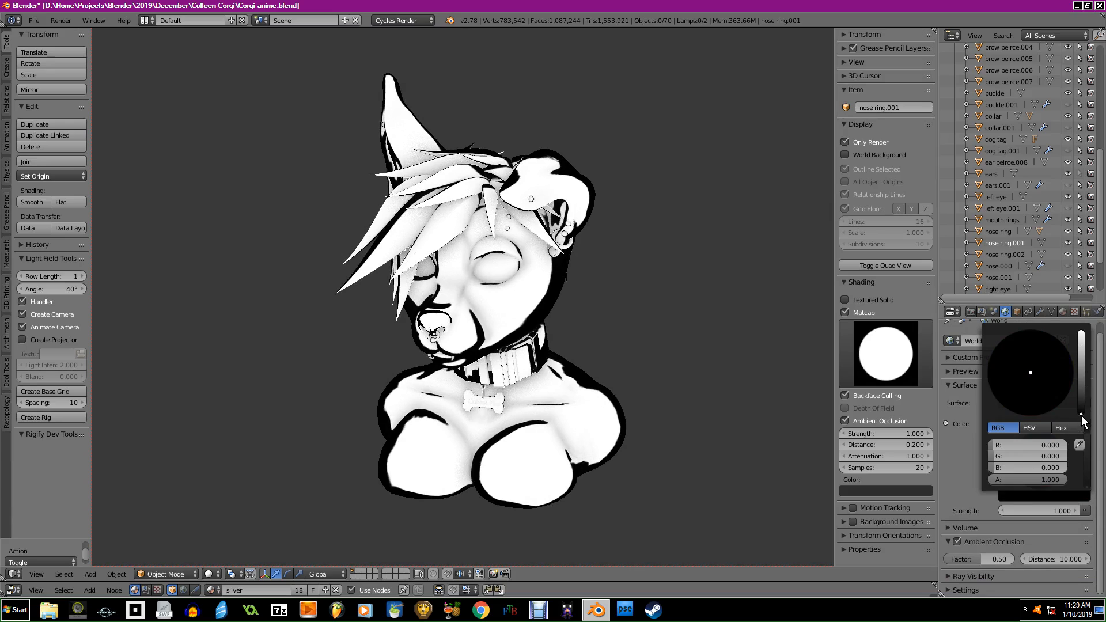
click(846, 141)
click(846, 155)
click(846, 142)
View the black-and-white bust from the front and tilt the view to study how the dark outlines shift.
middle_drag(670, 279, 711, 252)
key(KP_1)
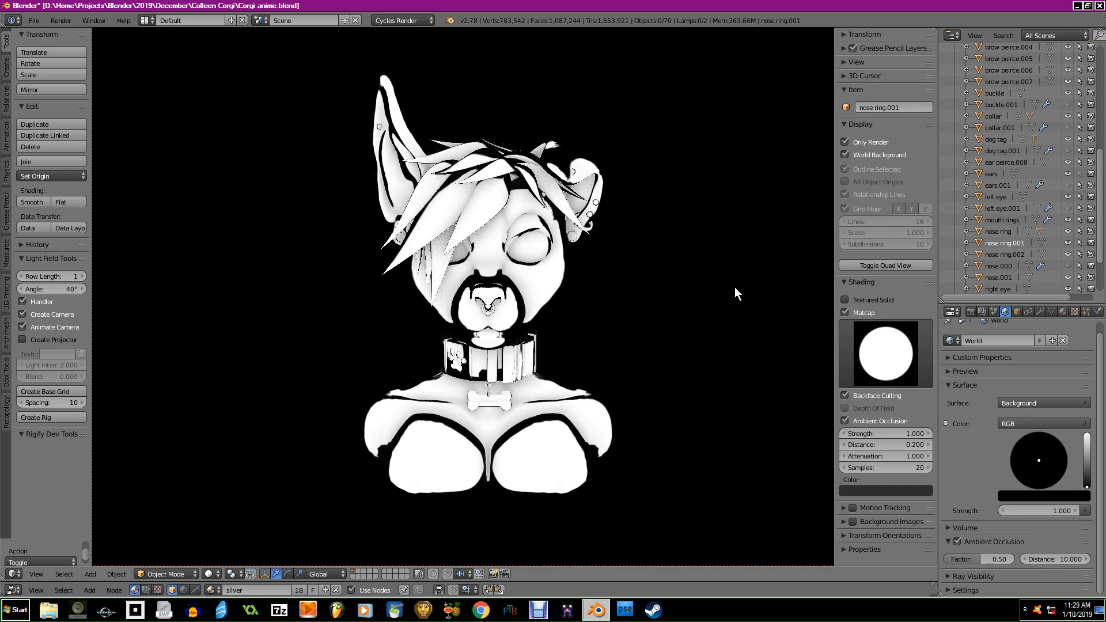
key(KP_2)
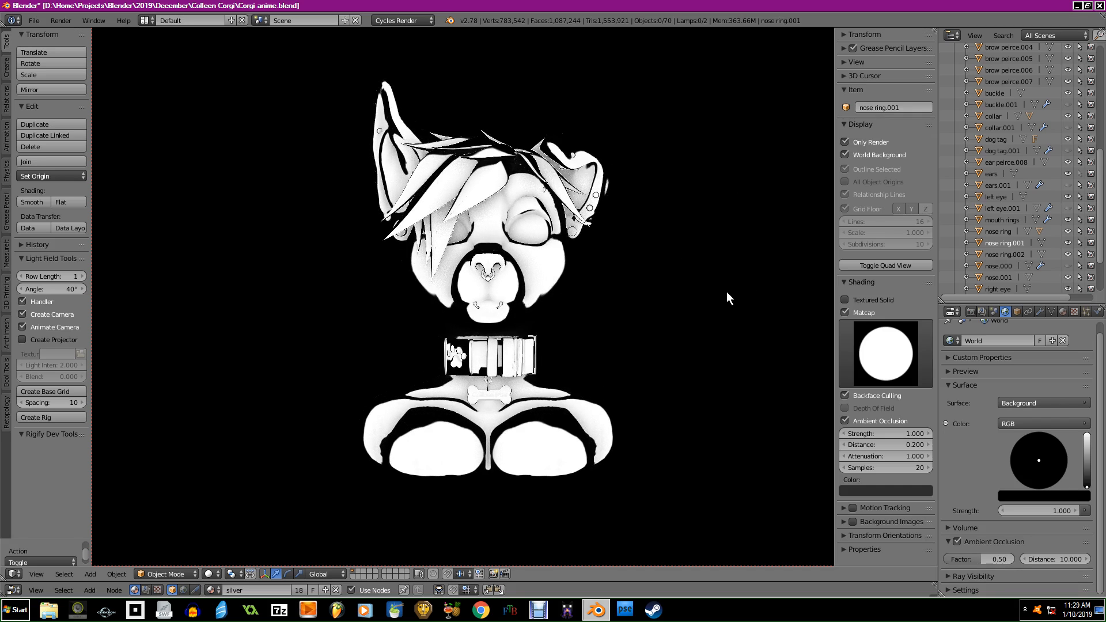
key(KP_2)
key(KP_8)
Turn ambient occlusion off to compare the flat black-and-white look, and turn it back on.
click(844, 421)
scroll(789, 376, up, 1)
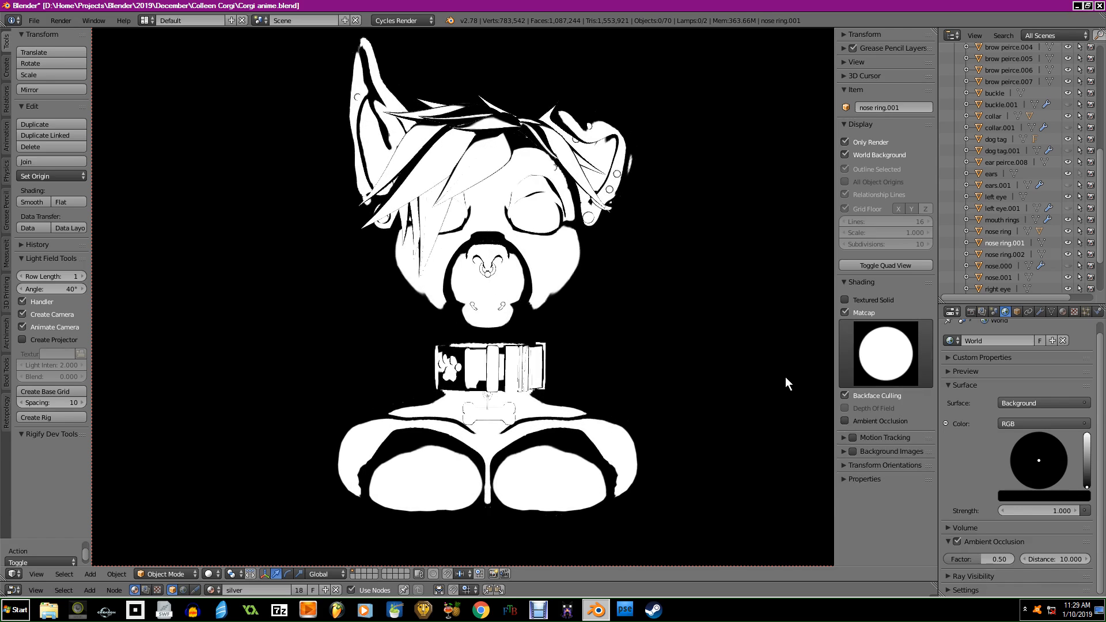
click(859, 420)
Set the viewport ambient occlusion color to a mid grey with R, G and B at 0.420.
click(887, 489)
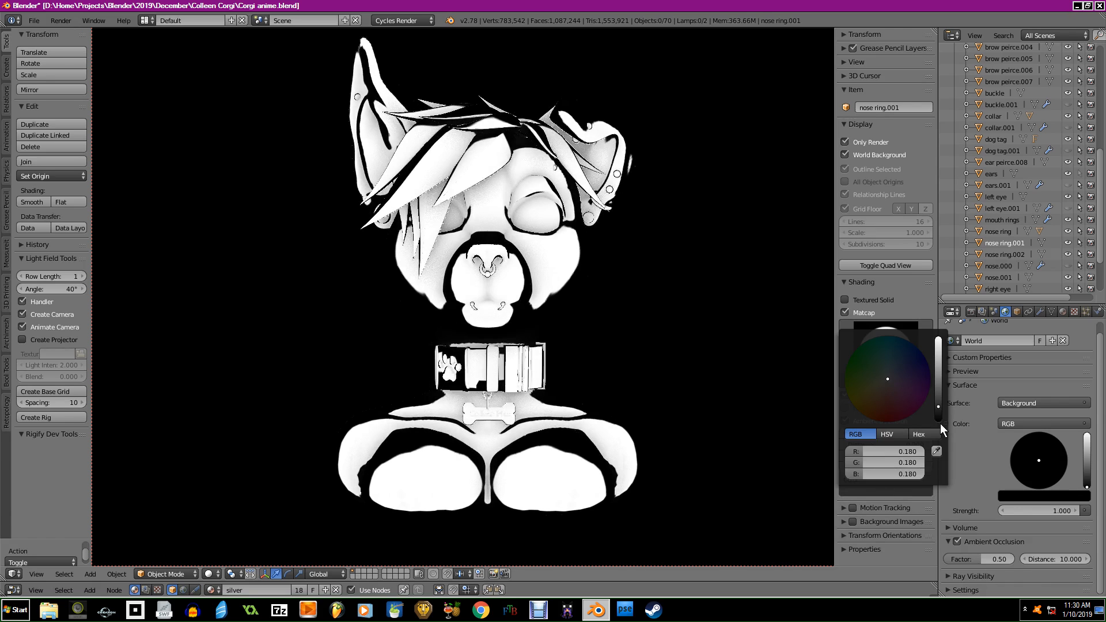
drag(939, 411, 945, 477)
drag(943, 420, 937, 386)
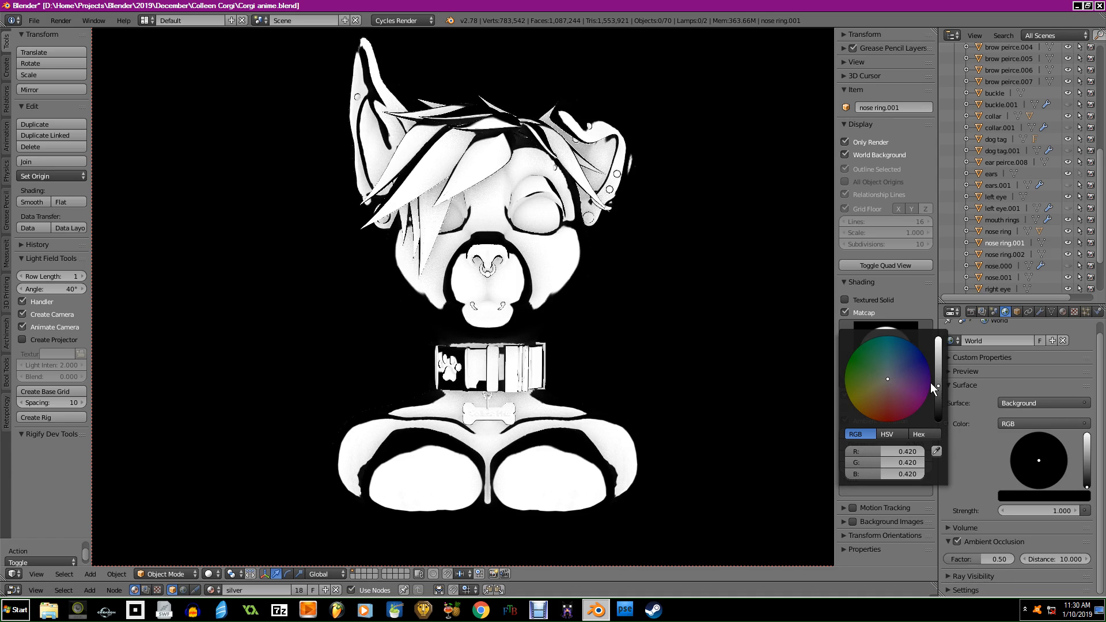
shift+middle_drag(757, 309, 735, 323)
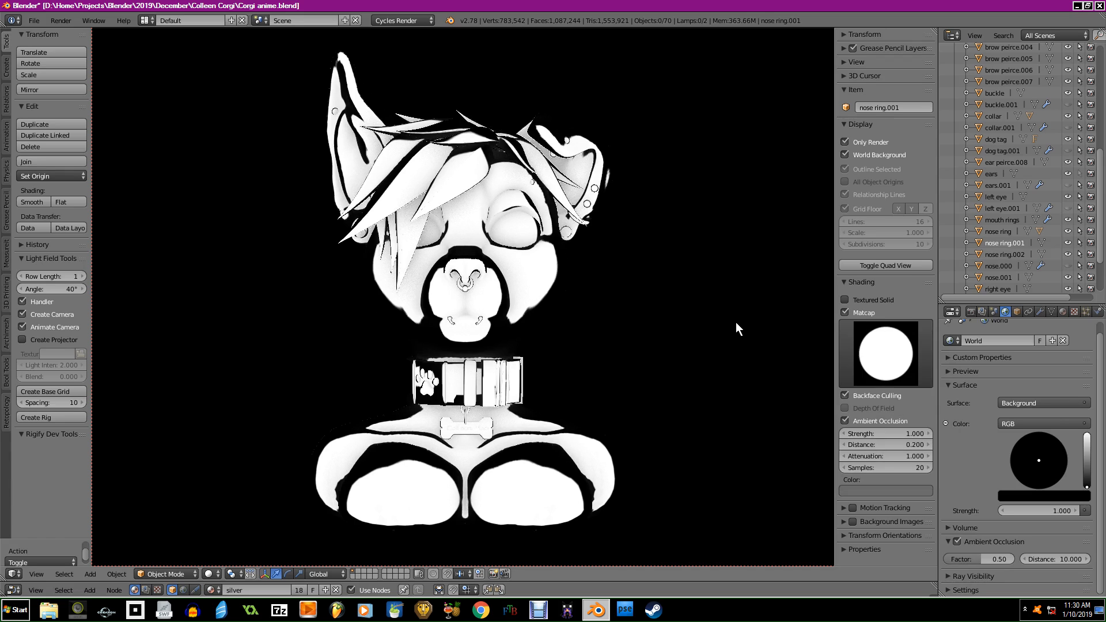
Tilt the view over the top of the bust and back down to examine the black-and-white outlines.
key(KP_8)
key(KP_8)
key(KP_8)
key(KP_8)
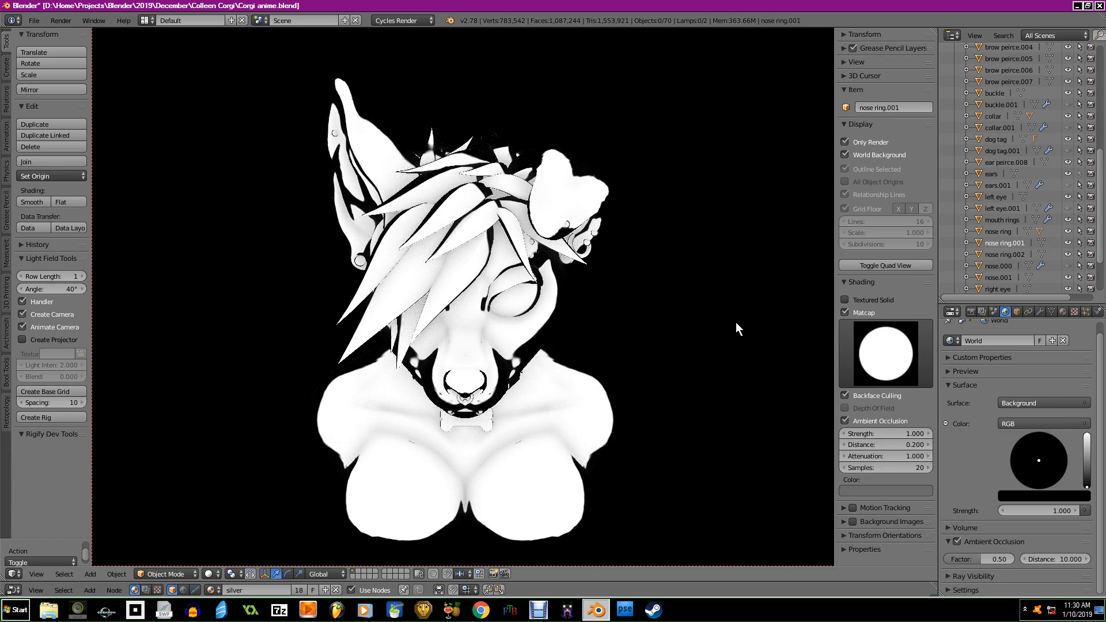
key(KP_8)
key(KP_2)
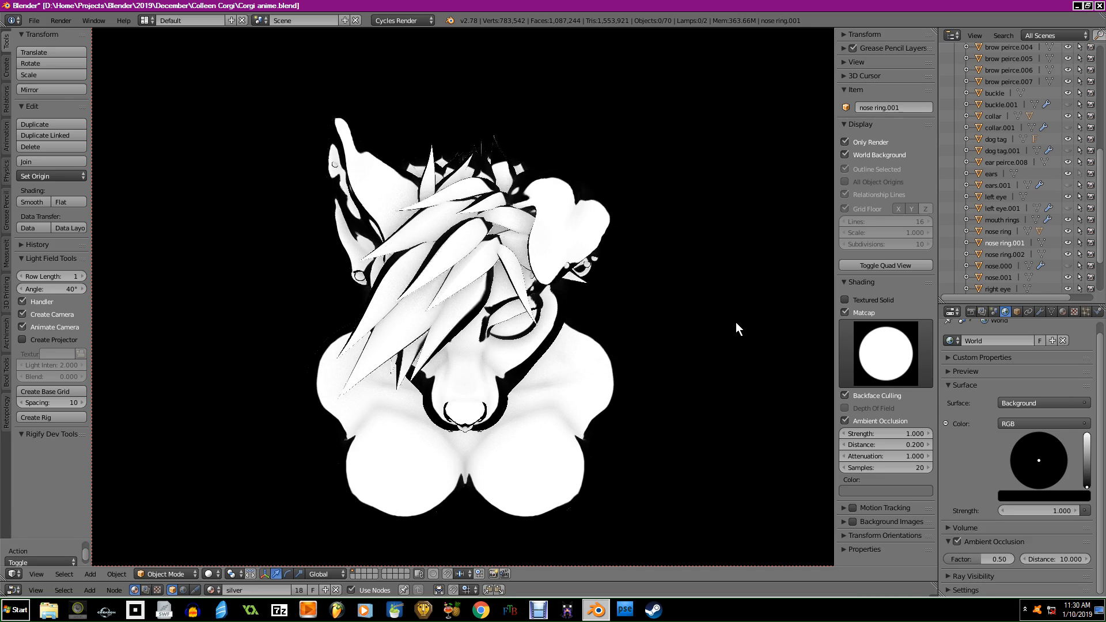
shift+middle_drag(720, 312, 718, 279)
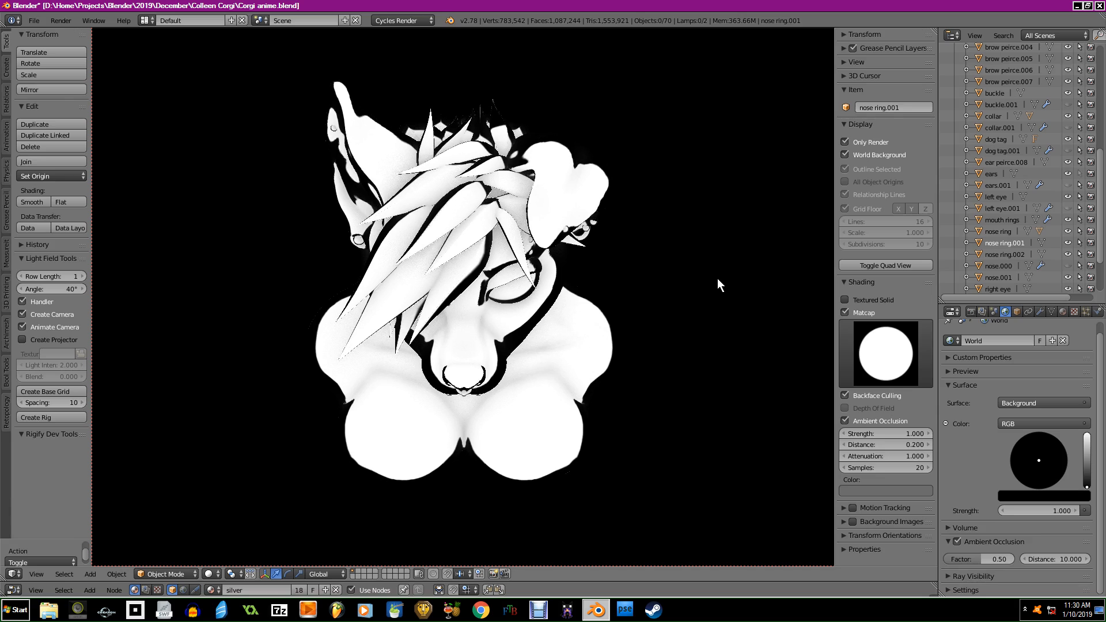
key(KP_8)
key(KP_2)
key(KP_2)
key(KP_2)
key(KP_2)
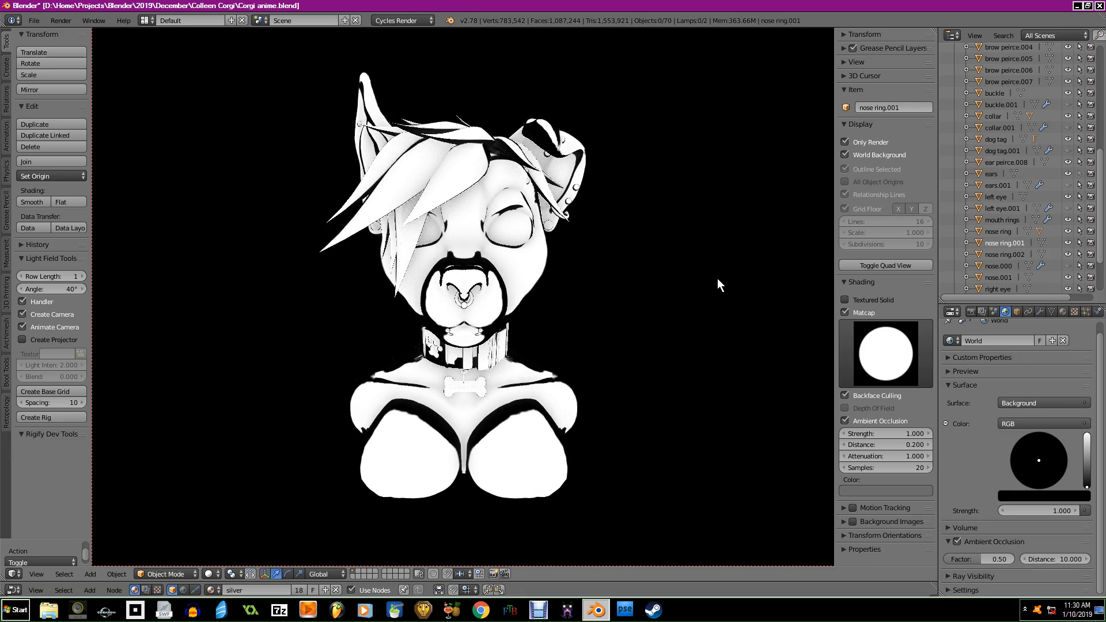
Tilt the view beneath and above the black-and-white bust to examine how its dark outlines change.
key(KP_2)
key(KP_2)
key(KP_2)
key(KP_2)
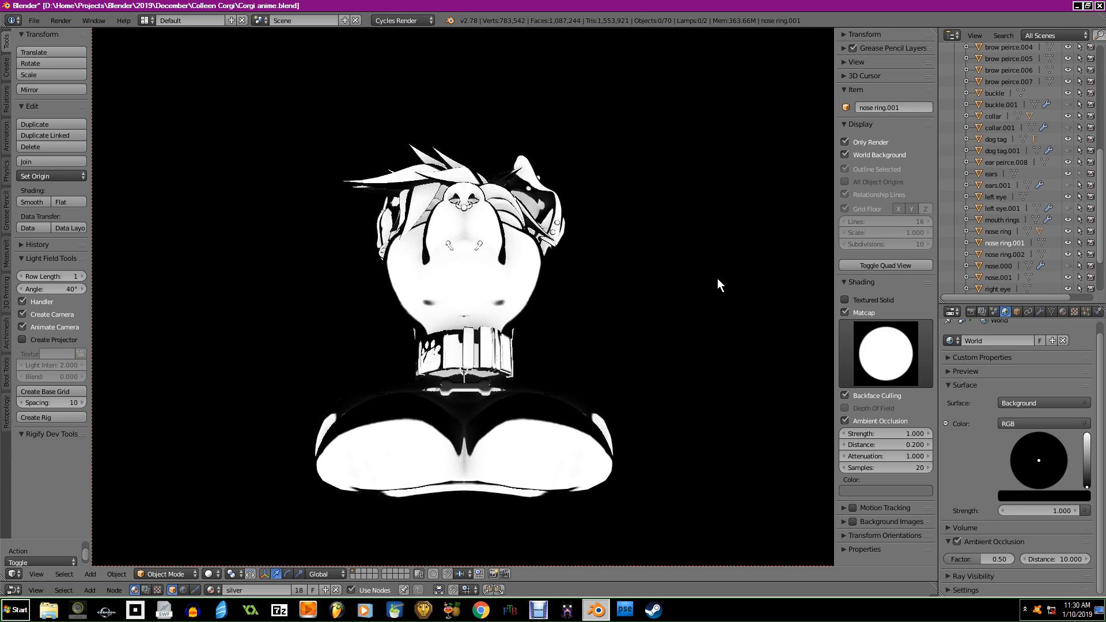
key(KP_8)
key(KP_8)
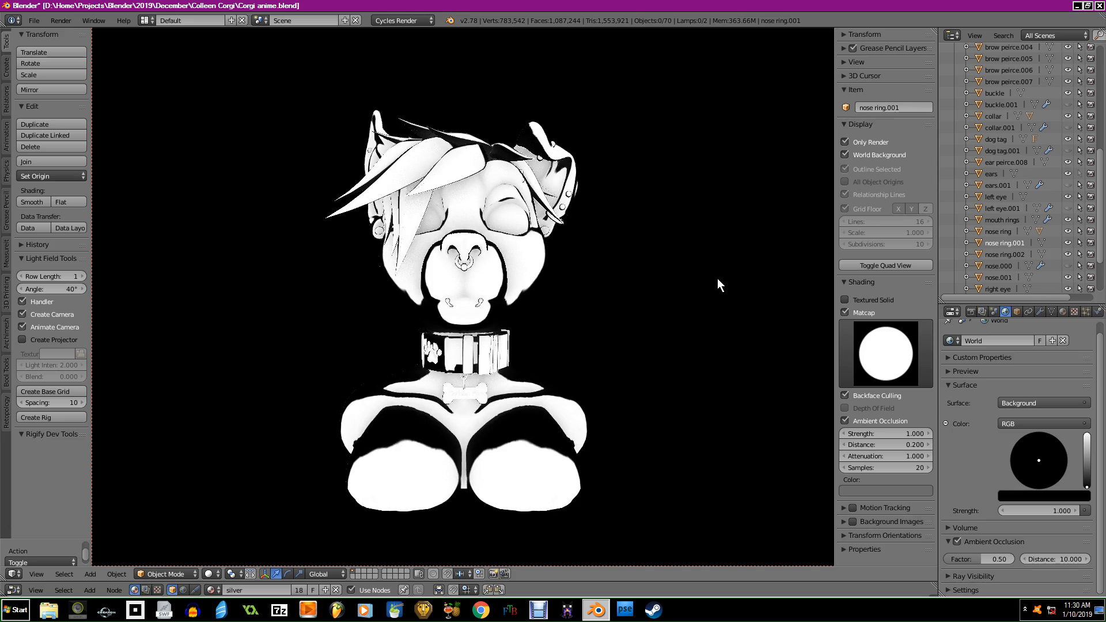
key(KP_8)
key(KP_8)
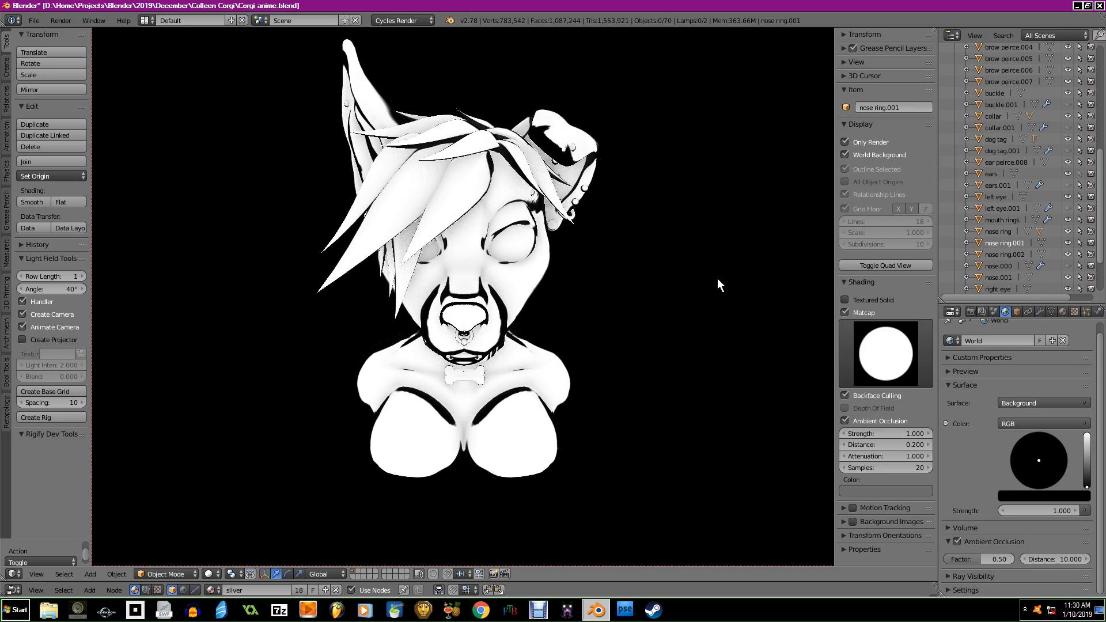
key(KP_2)
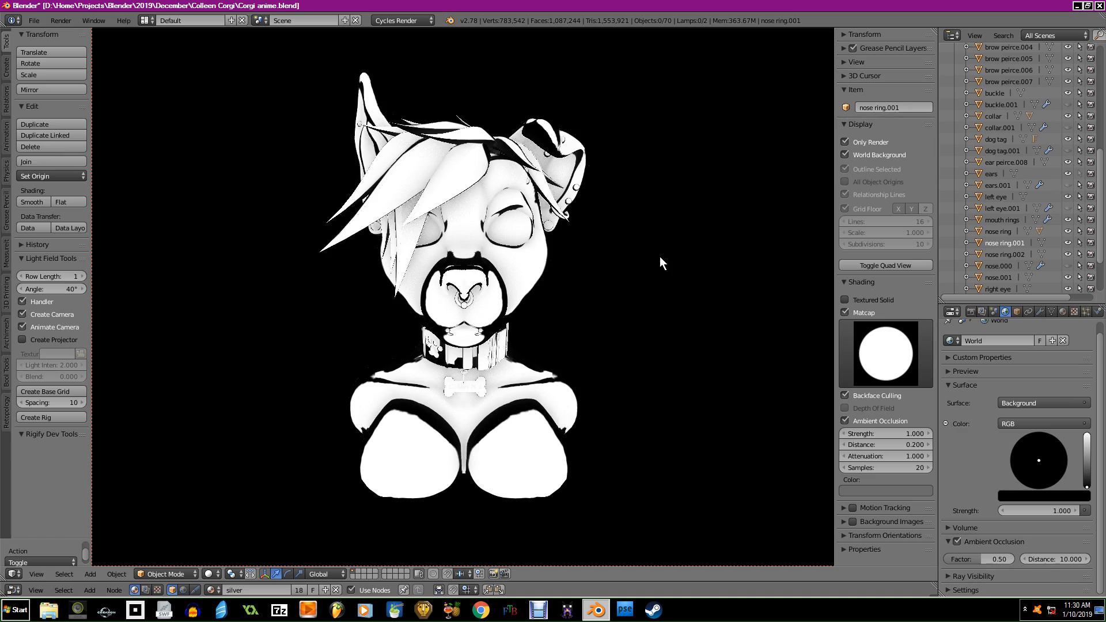
middle_drag(710, 291, 197, 295)
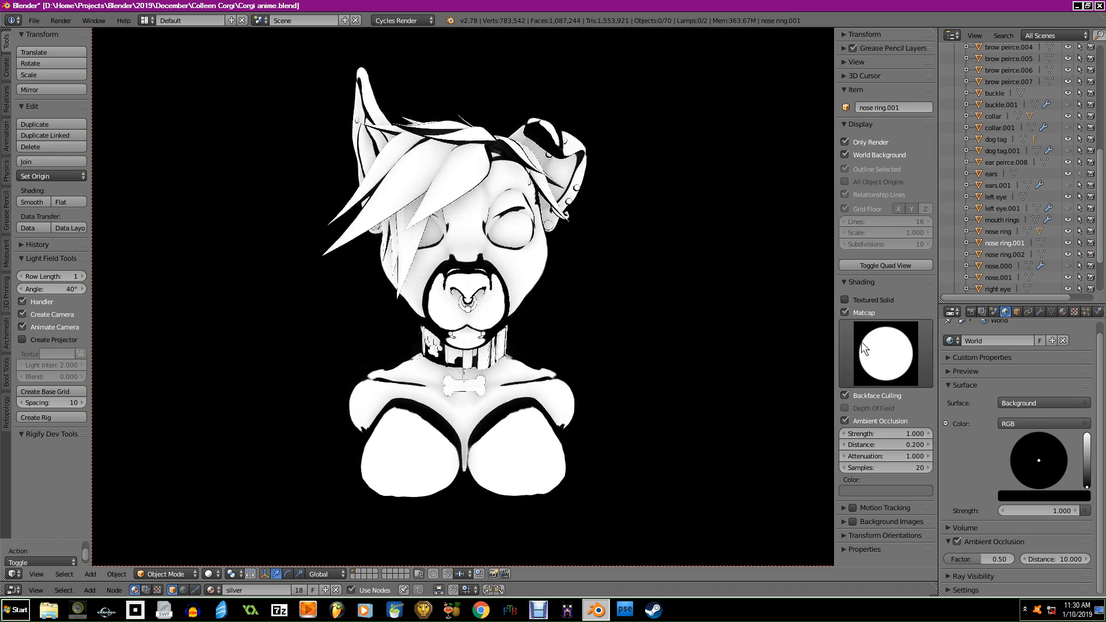
Switch the viewport shading to Material and turn the bust to a three-quarter angle.
click(209, 574)
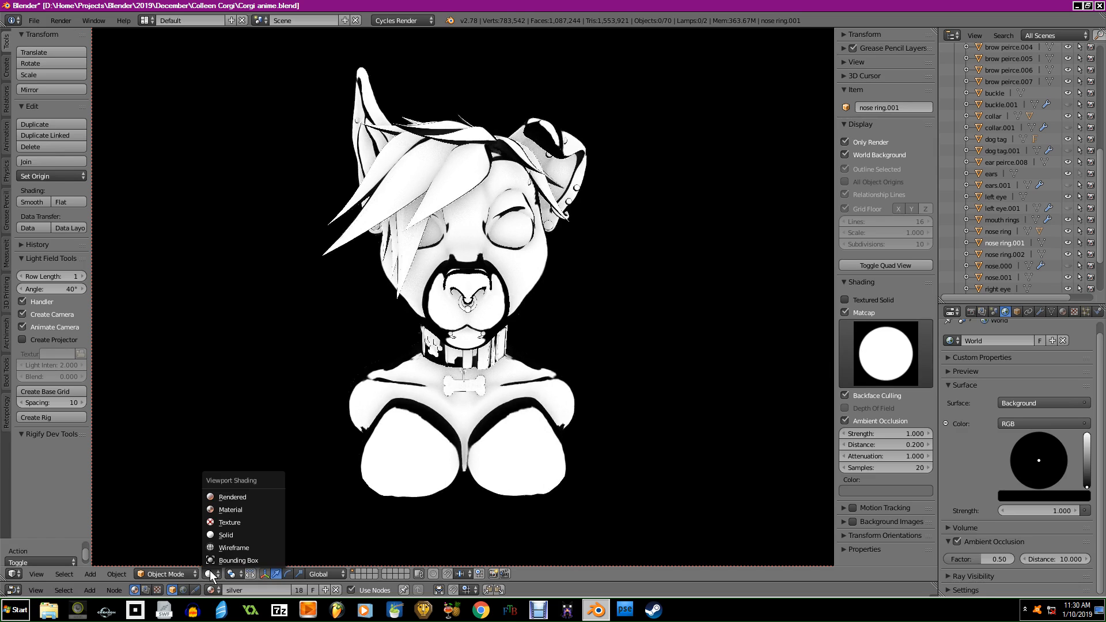
click(233, 510)
middle_drag(769, 421, 677, 378)
Make the bust's hidden outline copies visible, including ears.001, buckle.001, corgi 3.001 and hair outline.
click(1068, 185)
click(1068, 105)
scroll(1067, 271, down, 3)
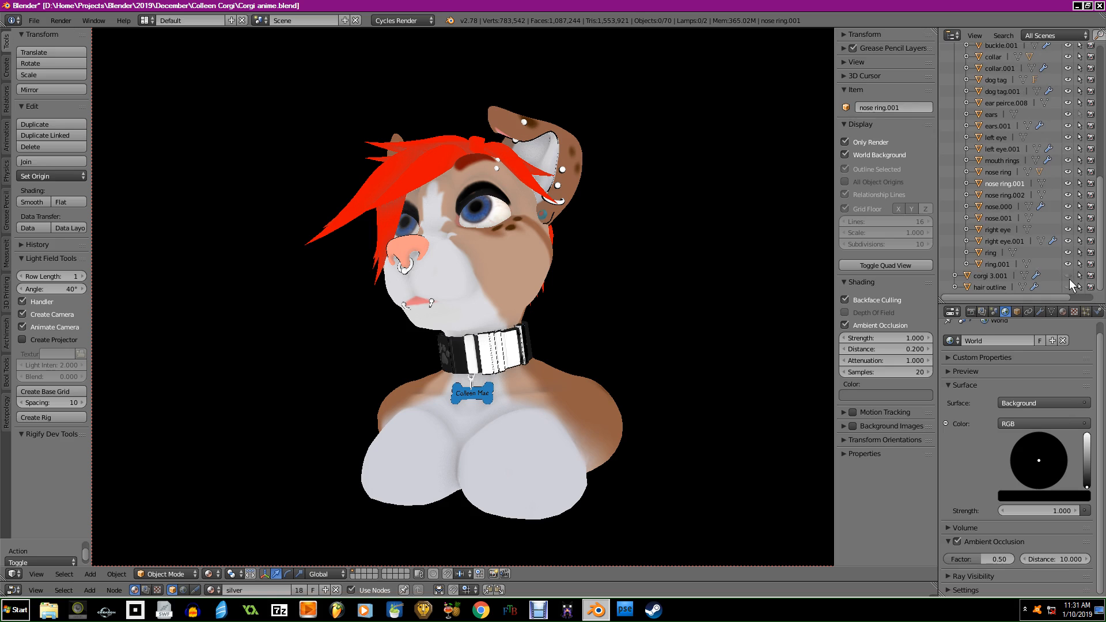
click(1068, 287)
scroll(1028, 244, up, 5)
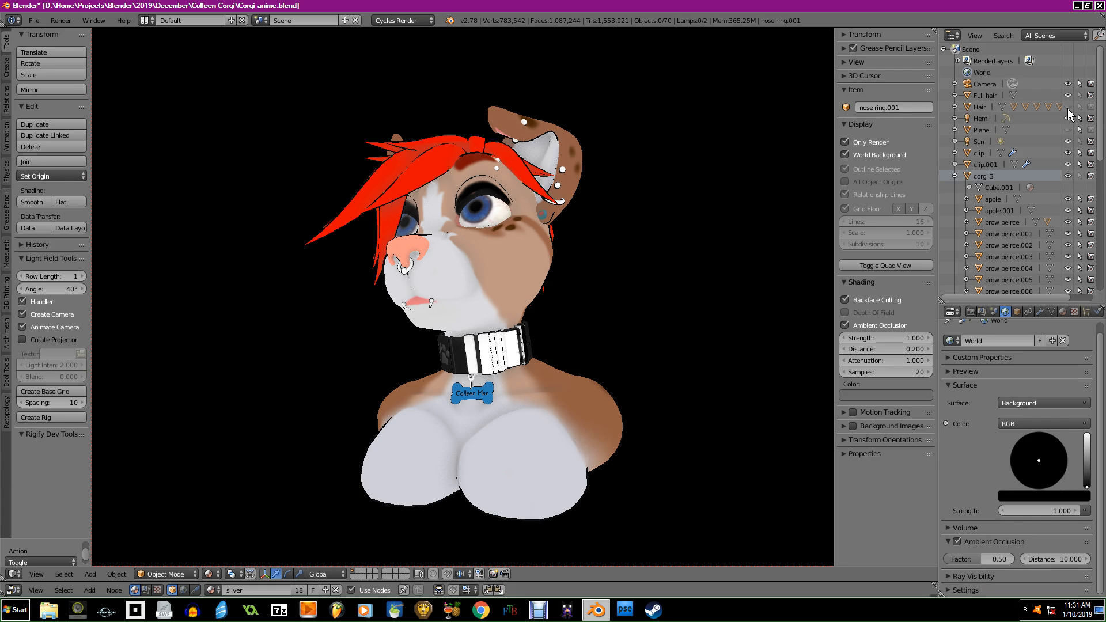
Examine the black outlines around the eyes, hair, nose and muzzle up close from the front.
middle_drag(656, 274, 595, 444)
scroll(711, 331, up, 5)
scroll(619, 328, down, 2)
scroll(624, 334, down, 3)
scroll(624, 302, up, 6)
scroll(595, 444, up, 2)
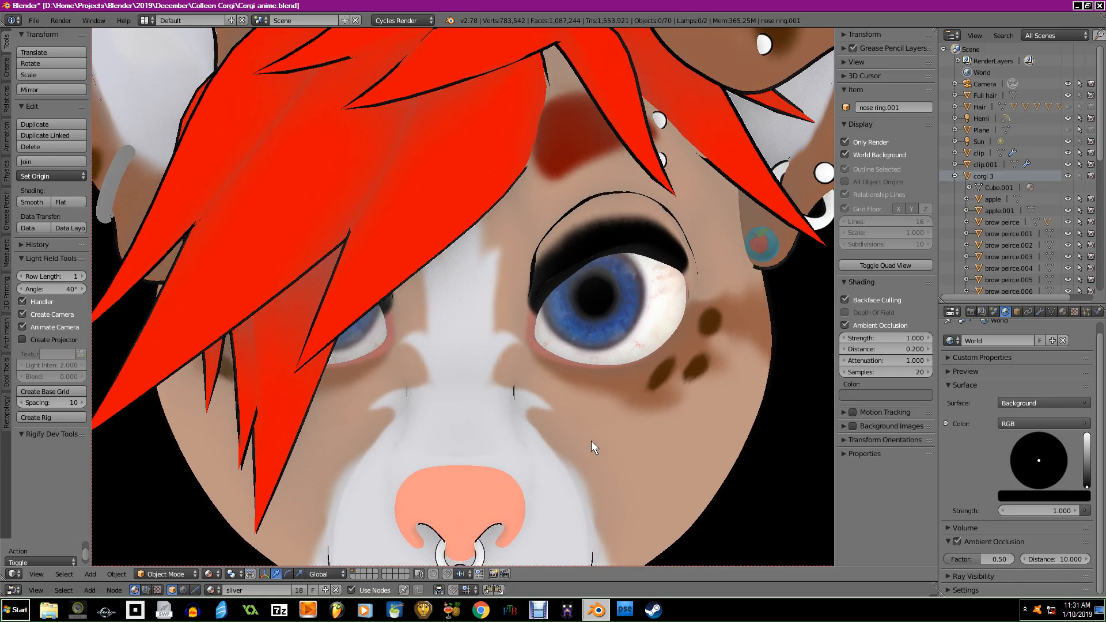
scroll(594, 339, down, 3)
scroll(595, 338, up, 5)
shift+middle_drag(596, 404, 594, 312)
scroll(594, 271, down, 7)
scroll(593, 277, down, 1)
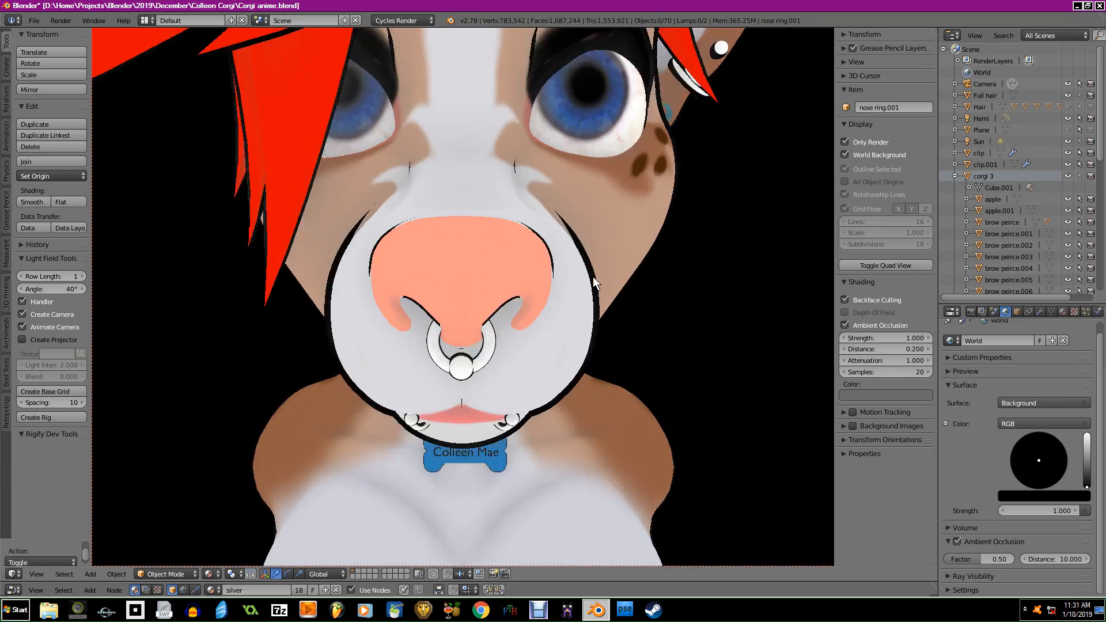
scroll(593, 278, down, 2)
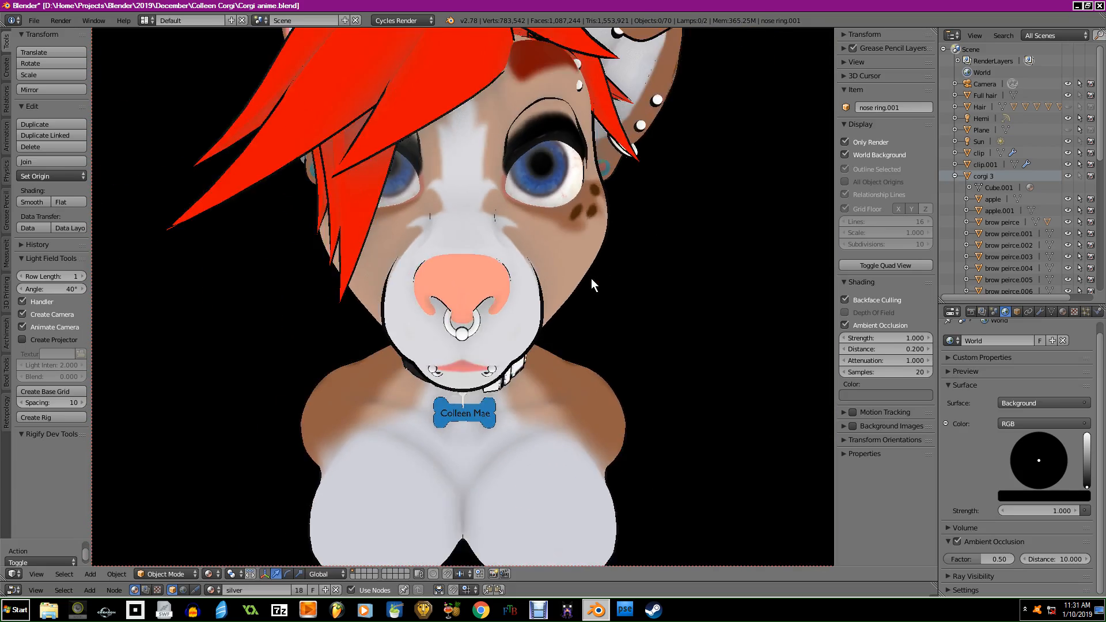
scroll(590, 279, up, 2)
Inspect the outlined bust from other angles and compare its line work at near and far distances.
scroll(588, 278, down, 6)
middle_drag(612, 291, 500, 182)
scroll(622, 329, up, 4)
scroll(627, 350, up, 6)
scroll(492, 207, up, 5)
scroll(493, 208, down, 5)
scroll(493, 213, up, 1)
scroll(502, 136, up, 3)
middle_drag(502, 136, 754, 287)
scroll(516, 299, up, 2)
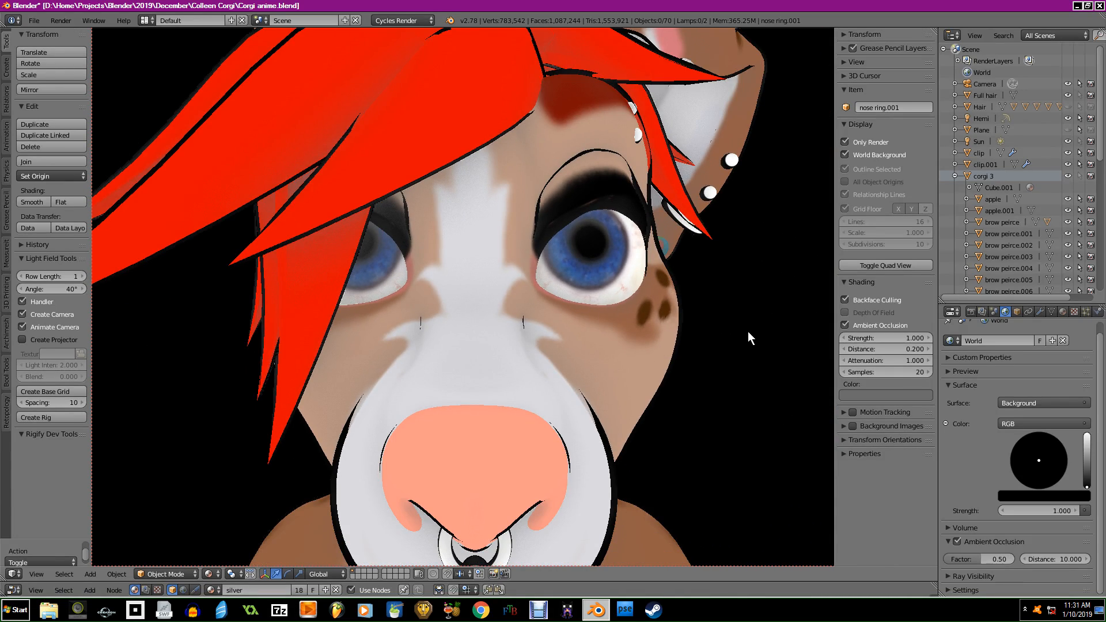
scroll(749, 333, down, 7)
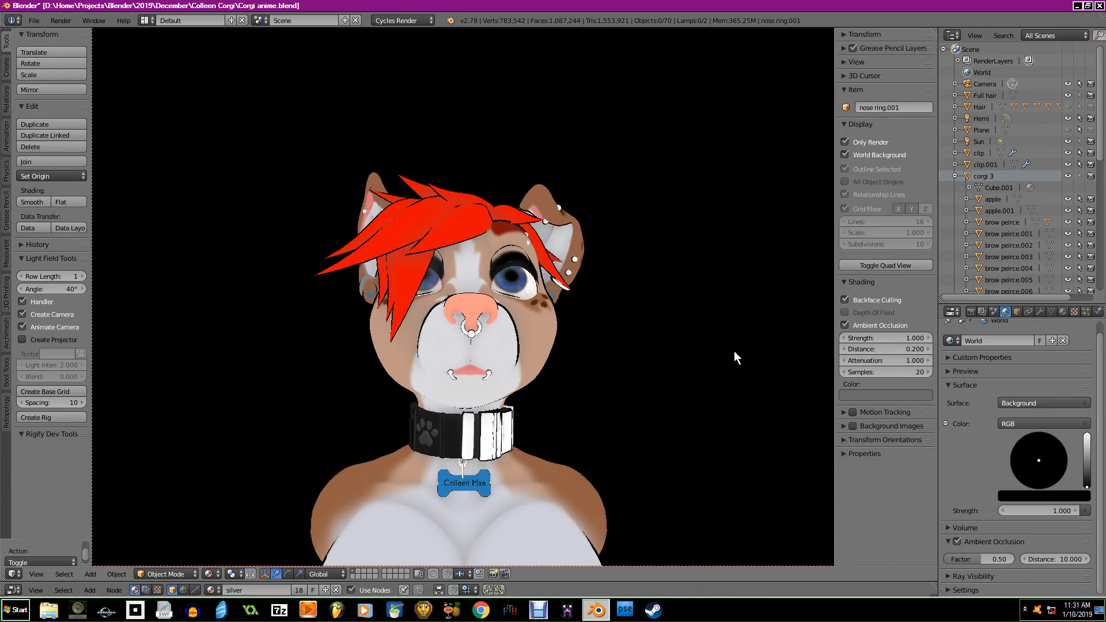
scroll(734, 351, down, 3)
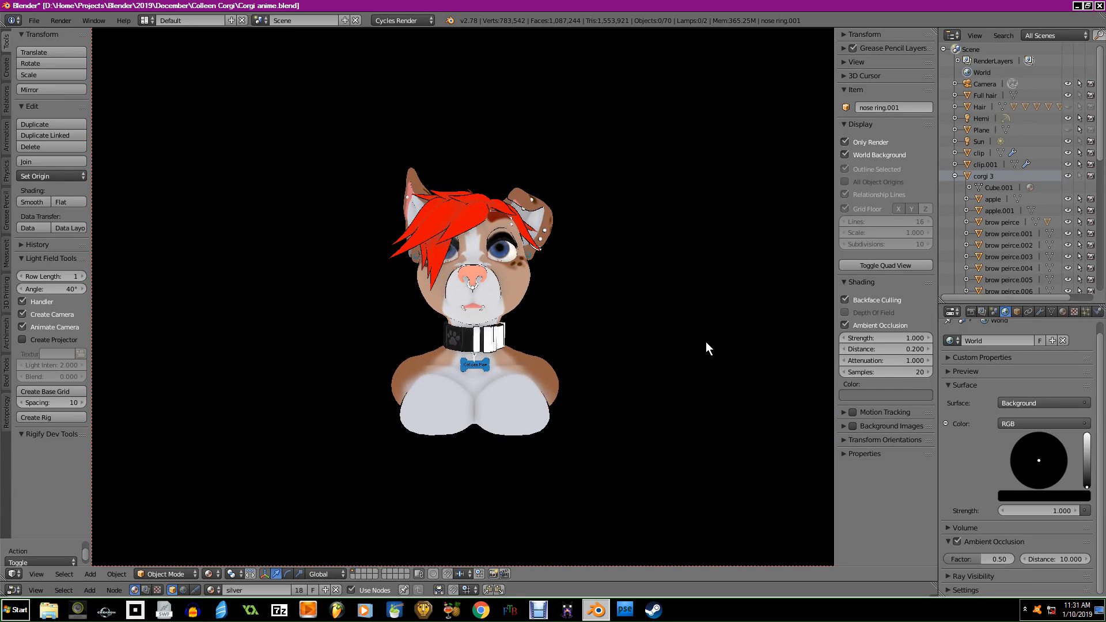
scroll(706, 342, up, 4)
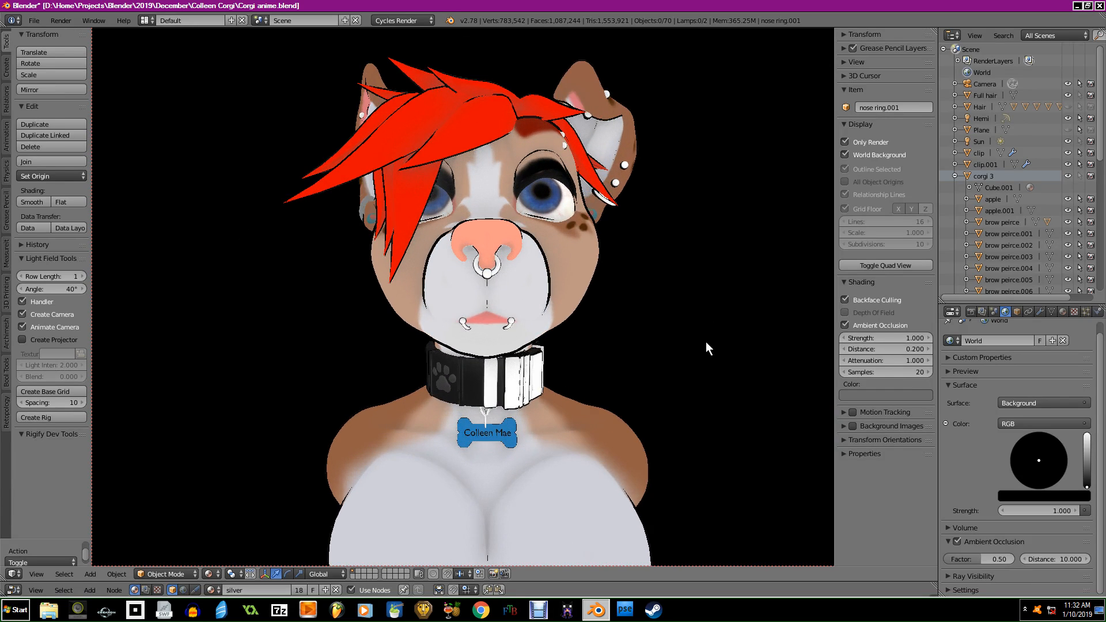
scroll(682, 370, up, 2)
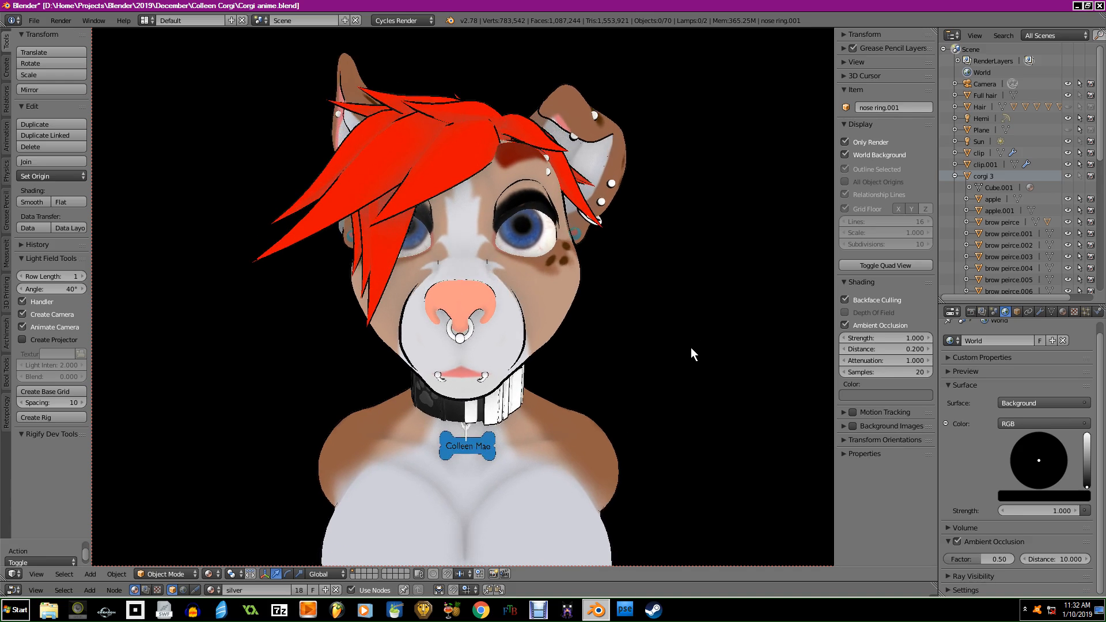
Examine the outlines along the side of the head, the collar and the shoulder up close.
scroll(691, 365, up, 4)
middle_drag(692, 364, 652, 351)
scroll(694, 316, down, 4)
scroll(579, 314, up, 3)
scroll(648, 344, up, 5)
middle_drag(717, 340, 728, 313)
scroll(727, 312, down, 5)
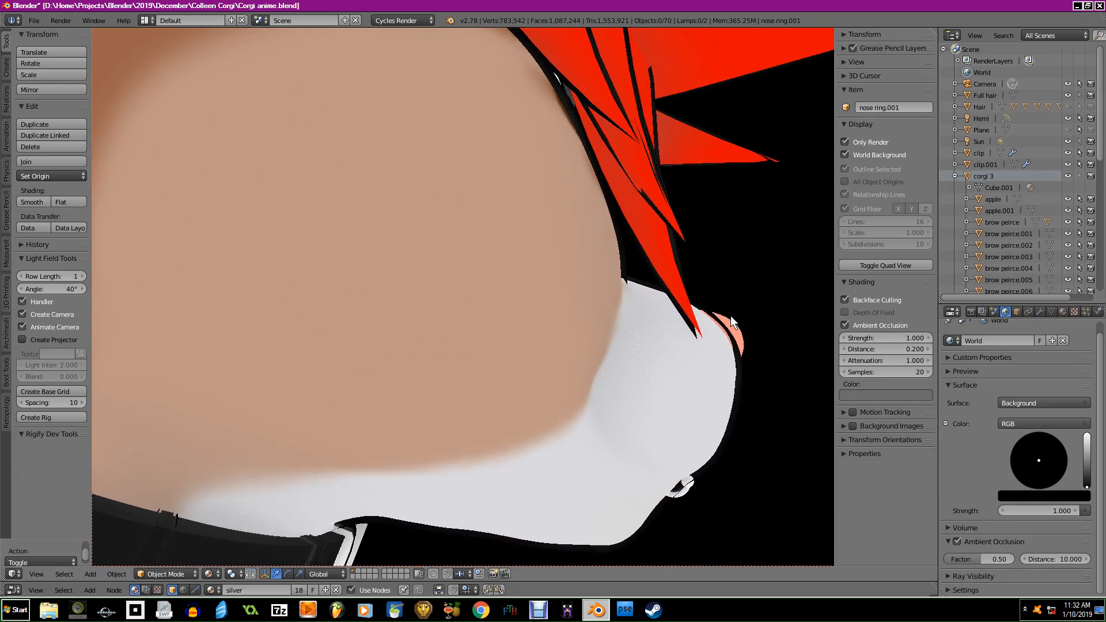
middle_drag(652, 340, 508, 279)
middle_drag(670, 320, 636, 321)
scroll(467, 317, up, 3)
scroll(667, 358, down, 3)
middle_drag(667, 358, 552, 318)
scroll(603, 351, down, 1)
scroll(566, 333, up, 5)
scroll(551, 318, up, 4)
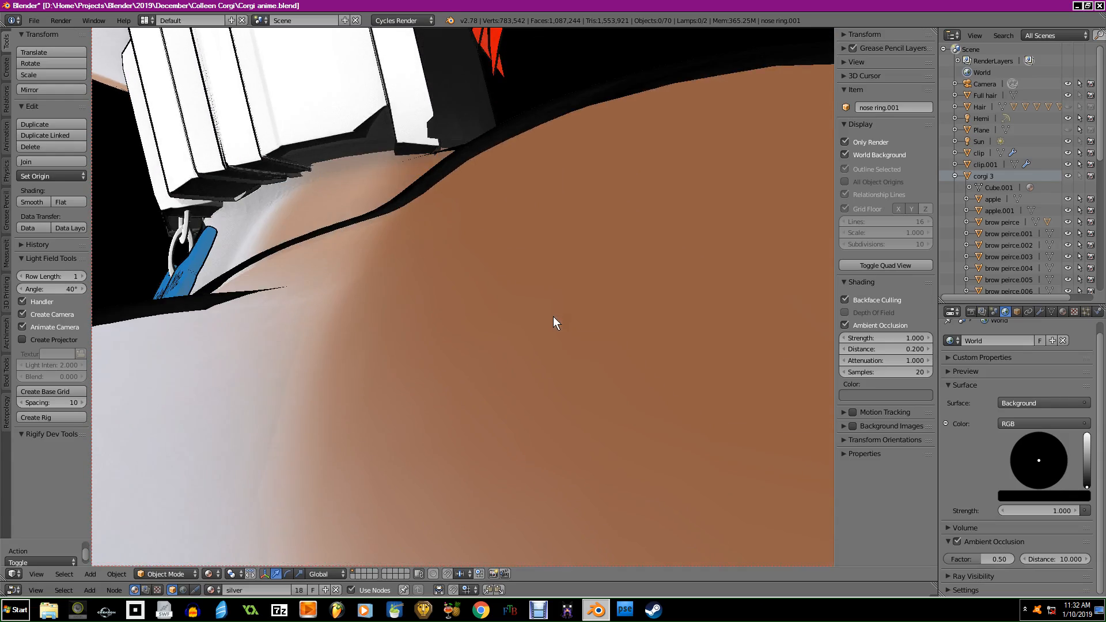
Return to a front view of the whole bust to review the complete outlined, colored look.
middle_drag(554, 316, 558, 398)
scroll(490, 351, down, 6)
scroll(464, 363, down, 3)
scroll(527, 347, up, 4)
middle_drag(527, 347, 600, 362)
scroll(540, 349, down, 3)
scroll(600, 368, up, 2)
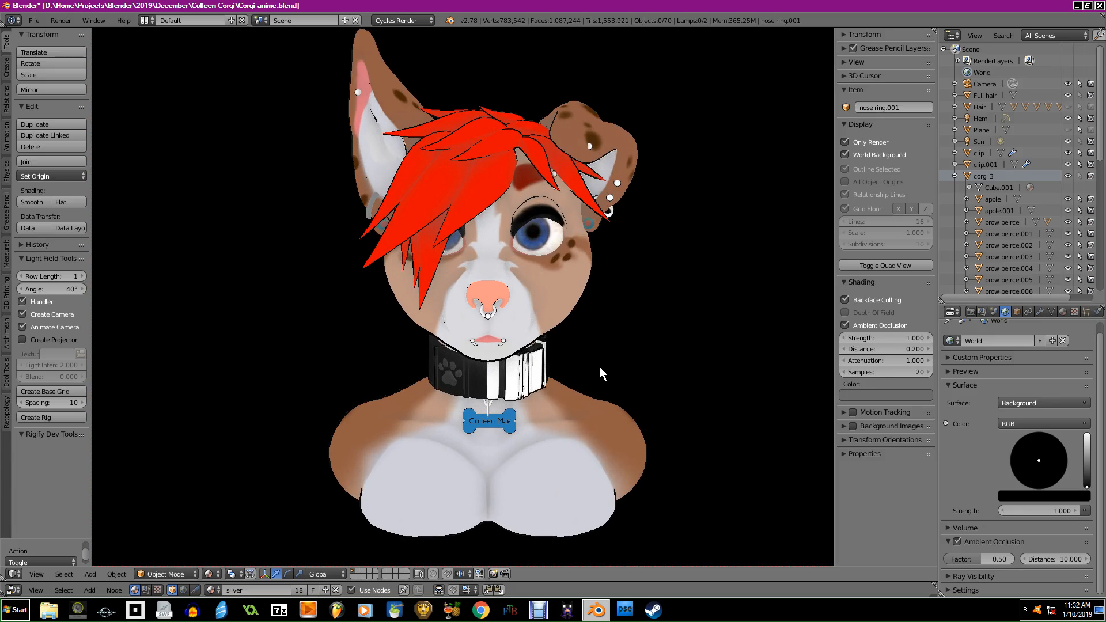